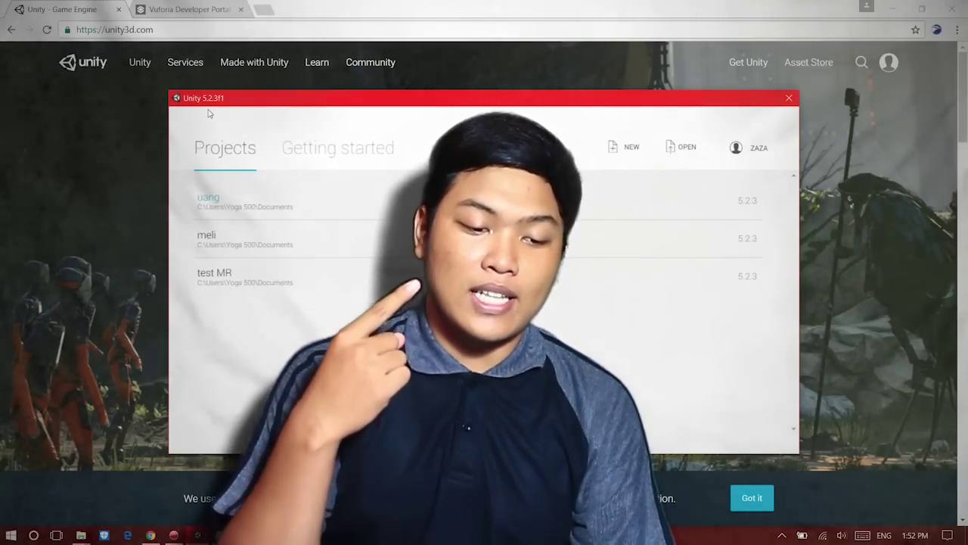
# Create a new 3D Unity project named ANU in the default Documents location
pyautogui.click(183, 10)
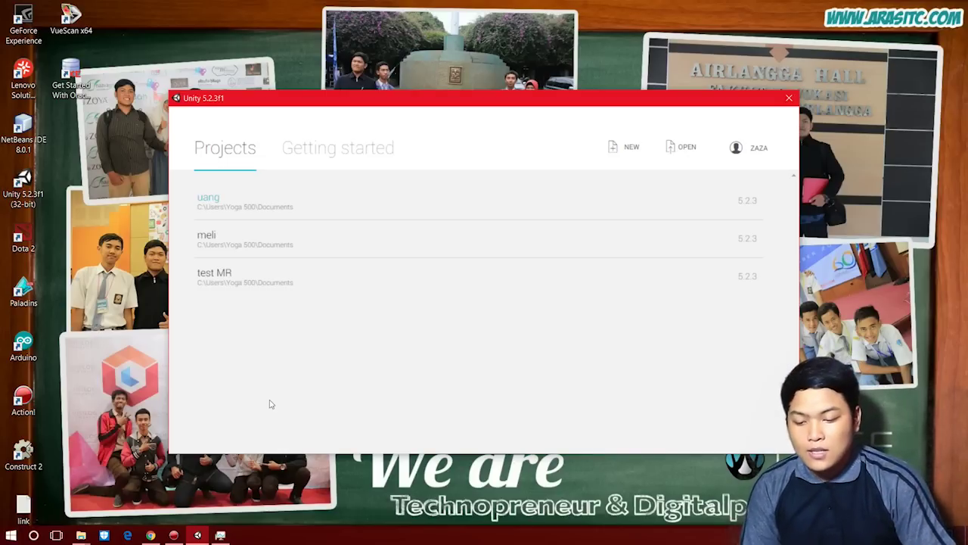
pyautogui.click(630, 150)
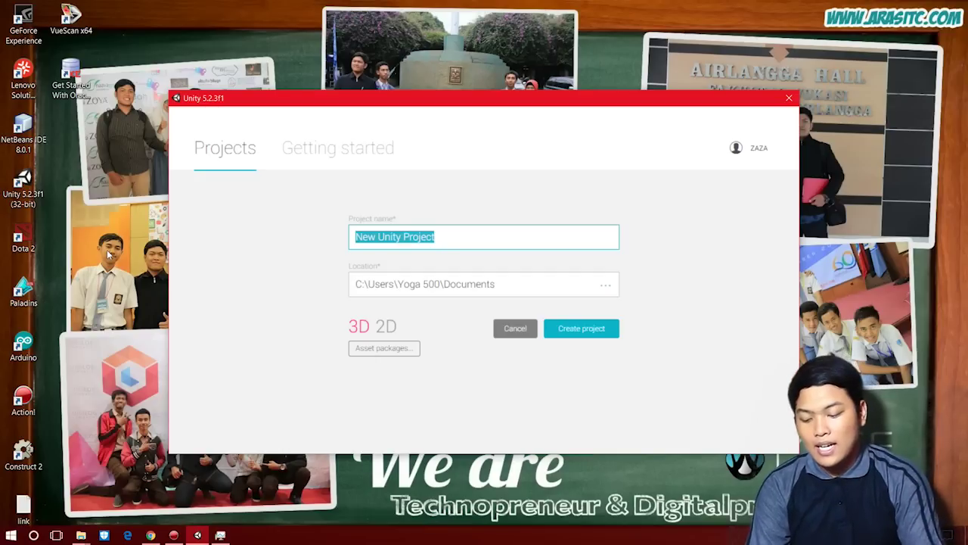
pyautogui.write('ANU')
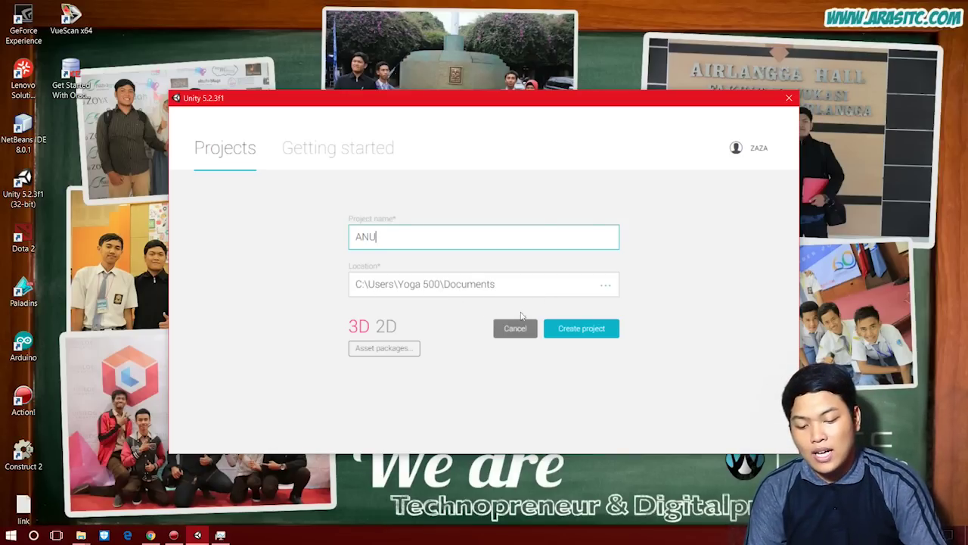
pyautogui.click(575, 333)
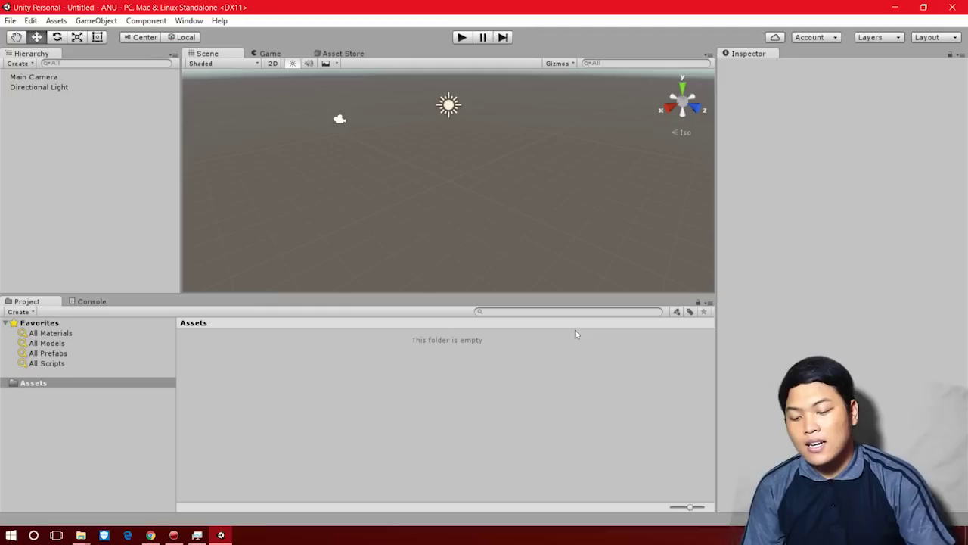
# Switch to the Vuforia Developer Portal in Chrome and create a Device database named anuku in the Target Manager
pyautogui.click(151, 536)
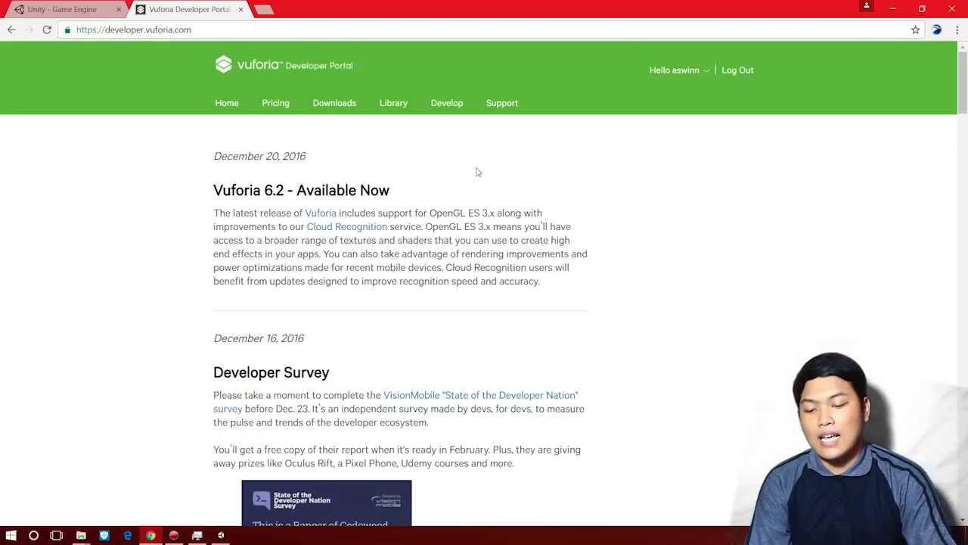
pyautogui.click(221, 535)
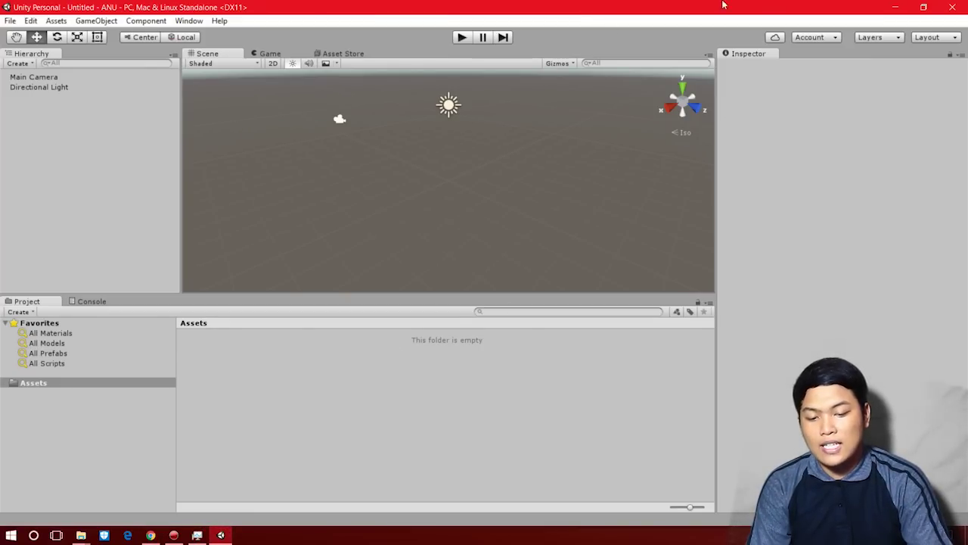
pyautogui.click(151, 535)
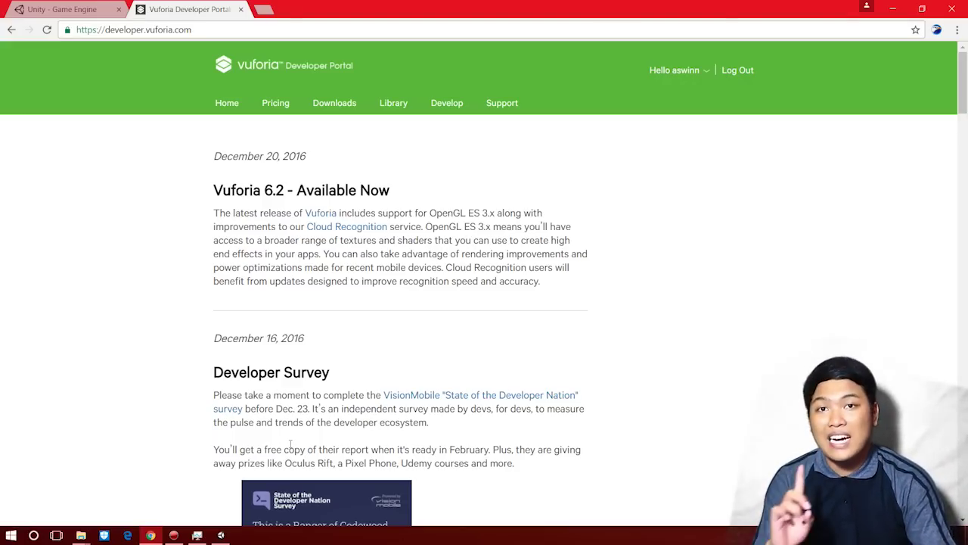
pyautogui.click(458, 109)
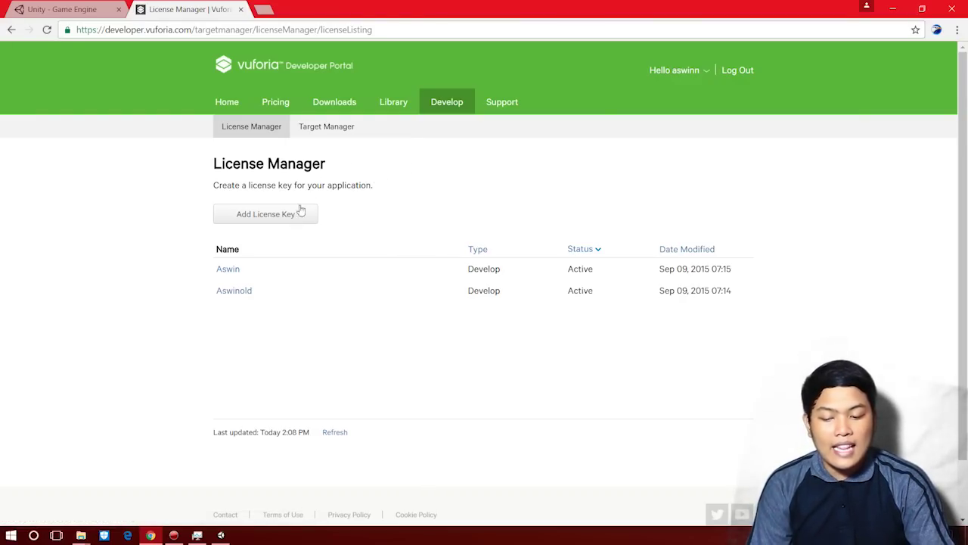
pyautogui.click(335, 138)
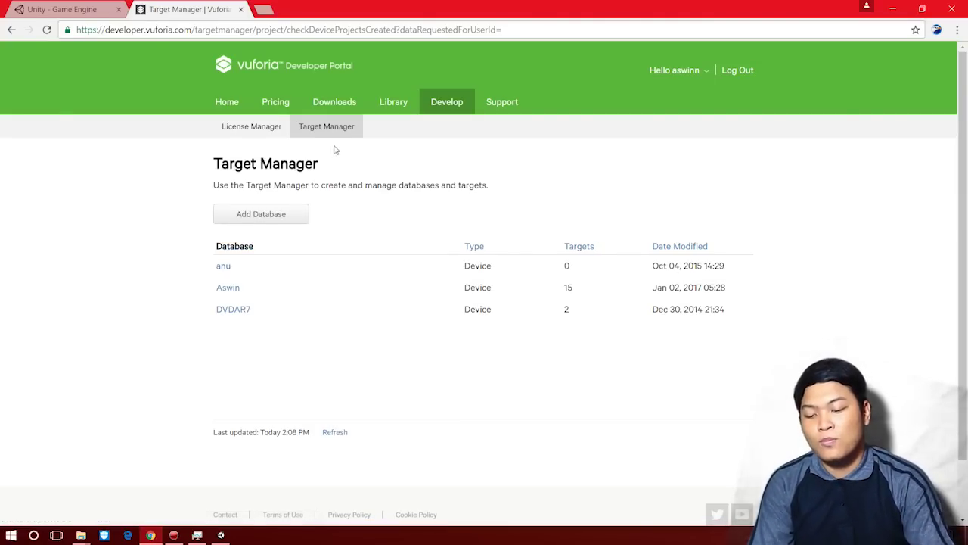
pyautogui.click(277, 215)
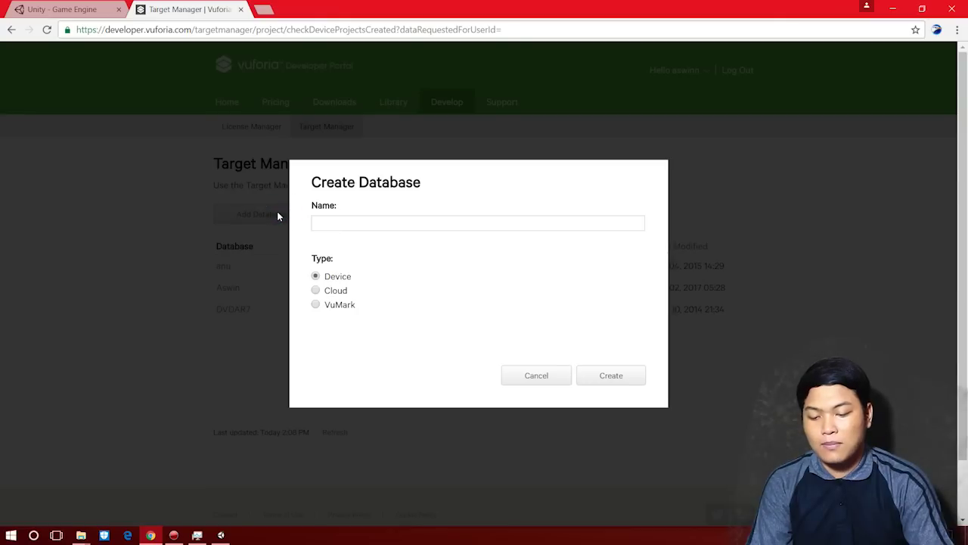
pyautogui.click(348, 224)
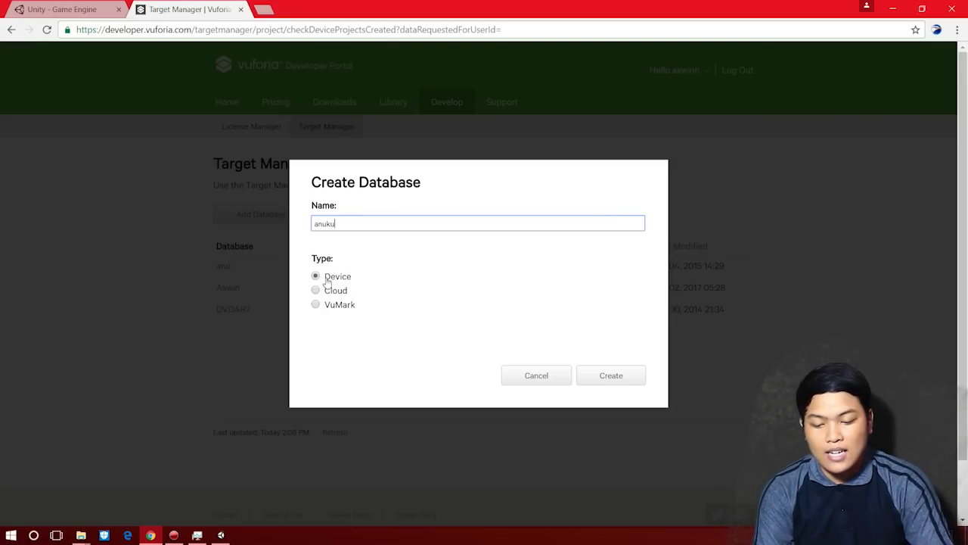
pyautogui.click(612, 378)
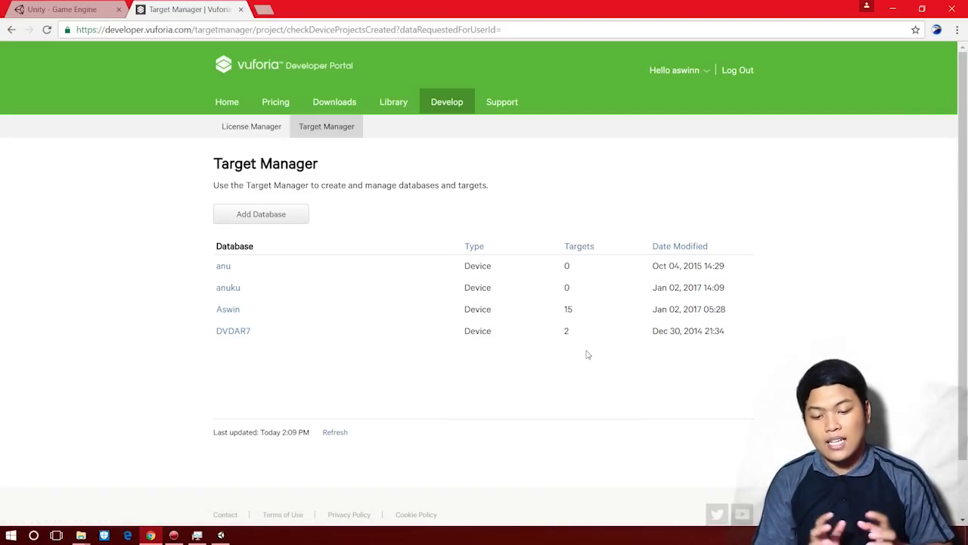
# Add a no-charge Development license key for an app named anuku, accepting the Vuforia Developer Agreement
pyautogui.click(270, 130)
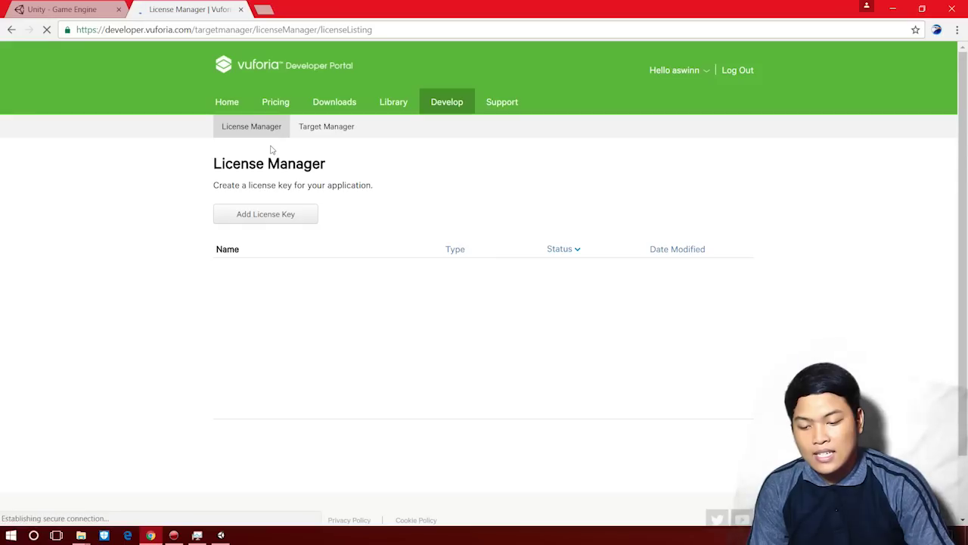
pyautogui.click(262, 216)
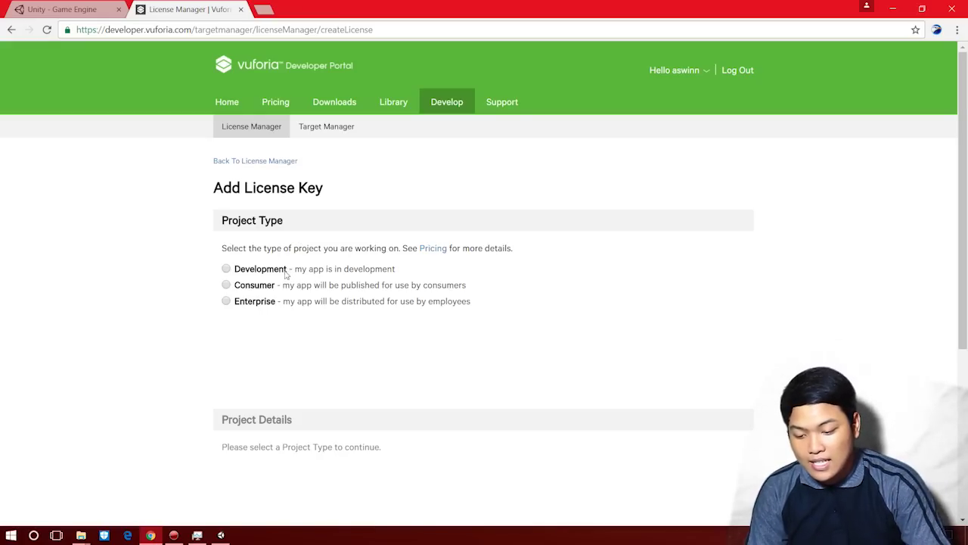
pyautogui.click(226, 269)
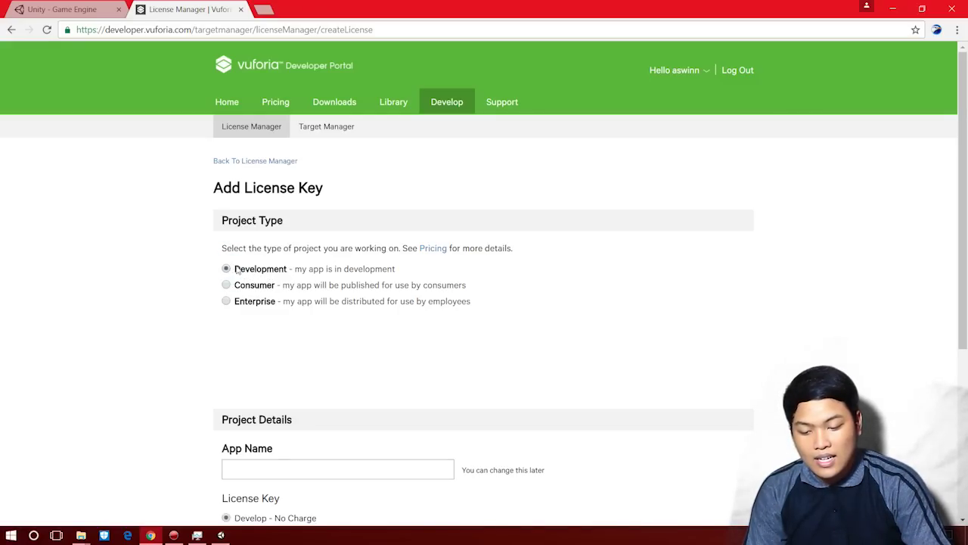
pyautogui.scroll(-4, 514, 353)
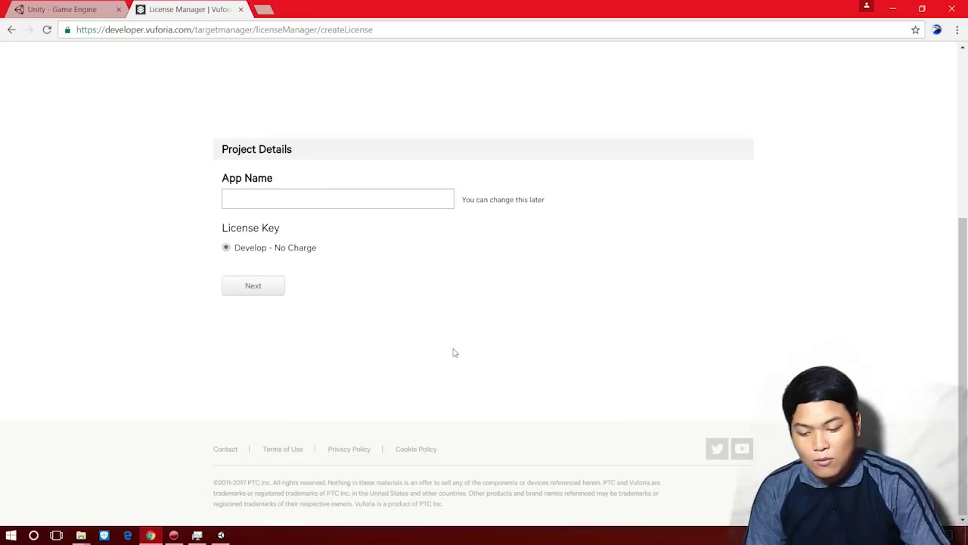
pyautogui.click(391, 200)
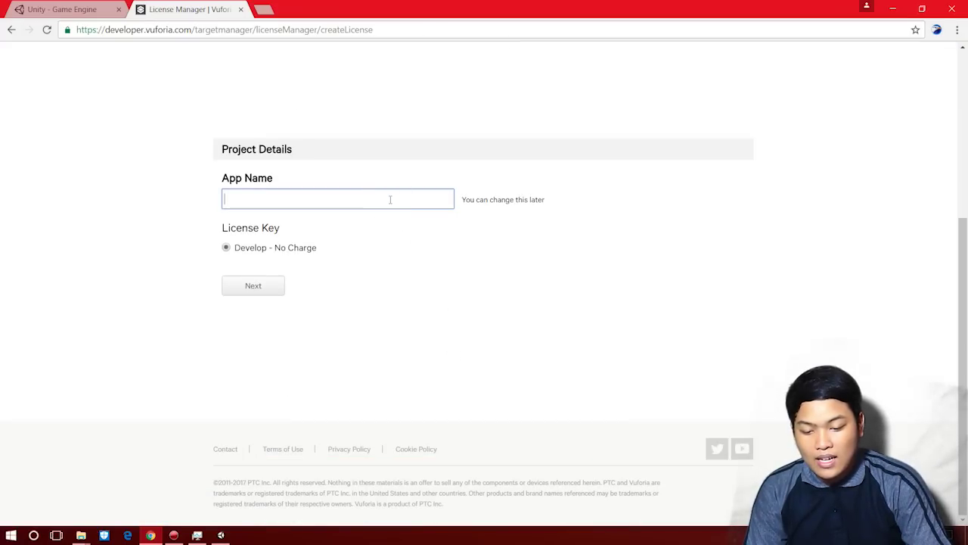
pyautogui.write('anuku')
pyautogui.scroll(2, 458, 215)
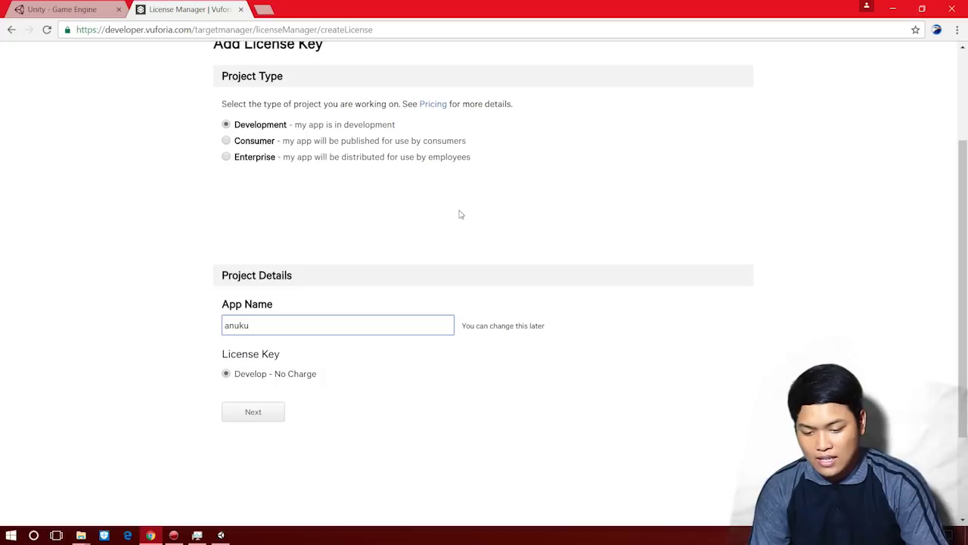
pyautogui.click(277, 411)
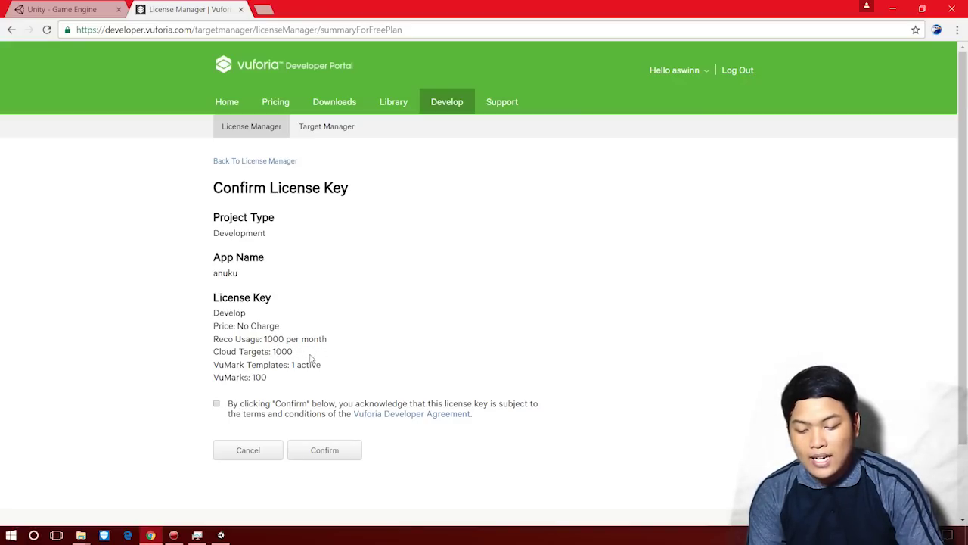
pyautogui.click(216, 404)
pyautogui.click(316, 450)
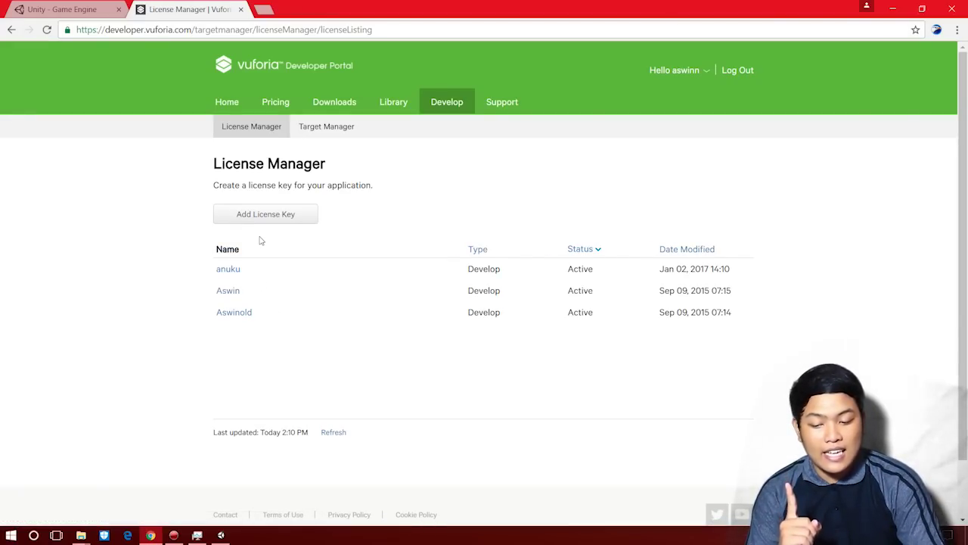
# Add a Single Image target to the anuku database using zz.jpg, with width 400 and name zz
pyautogui.click(321, 126)
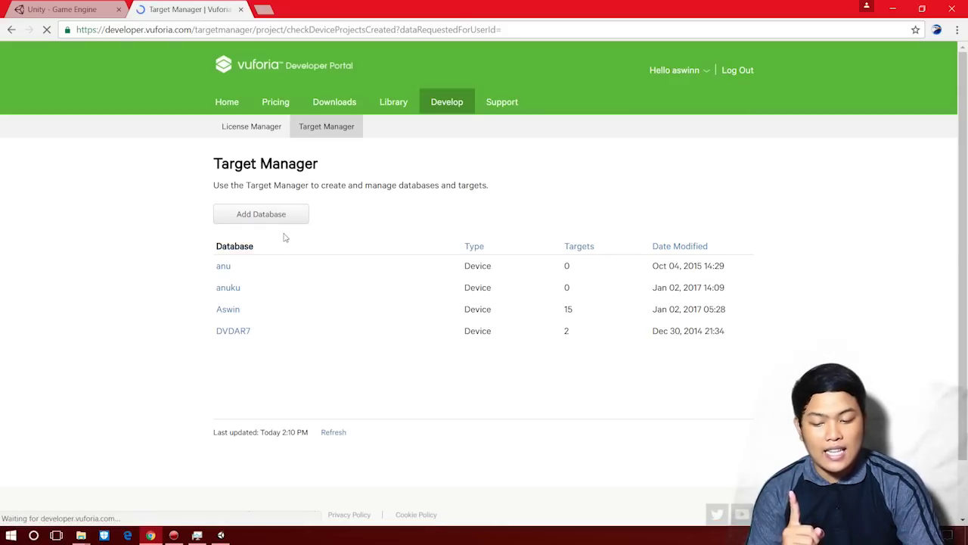
pyautogui.click(232, 292)
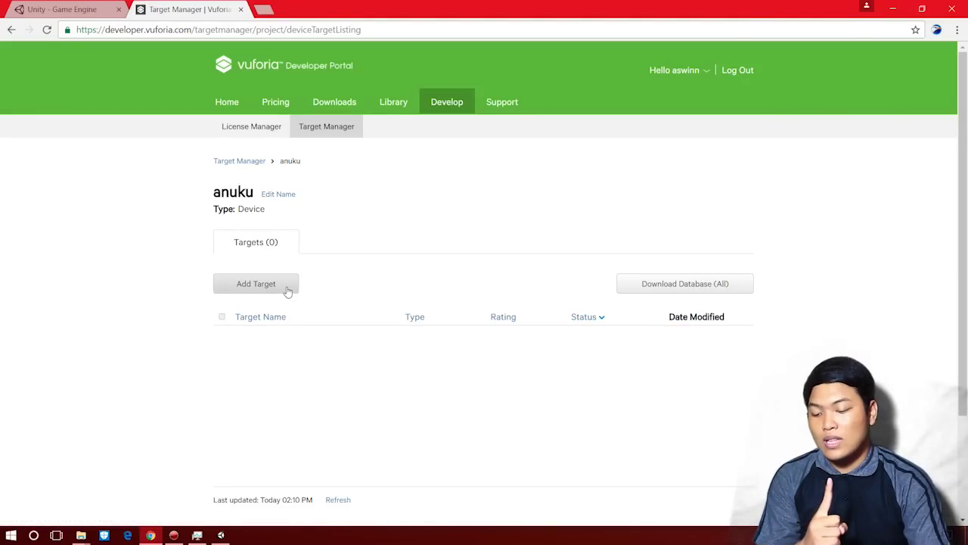
pyautogui.click(285, 285)
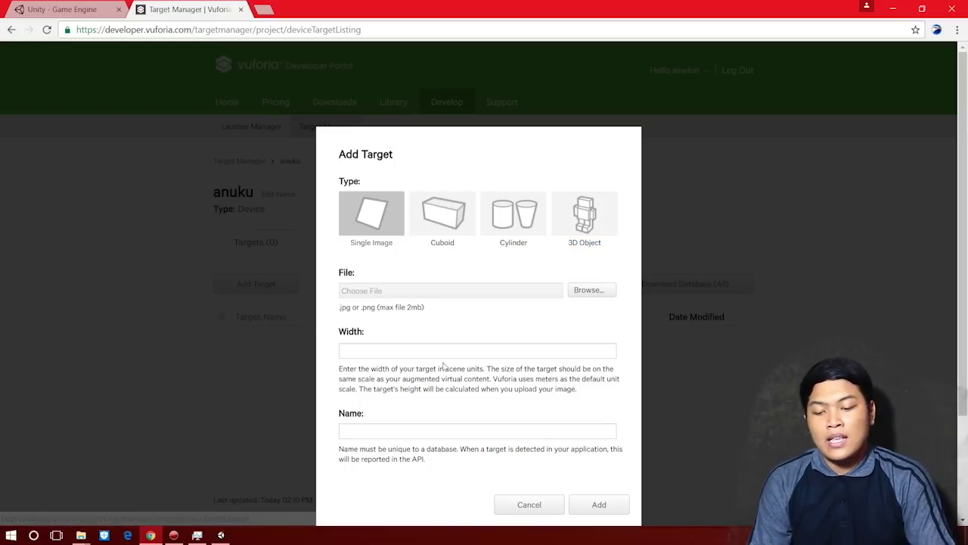
pyautogui.click(585, 294)
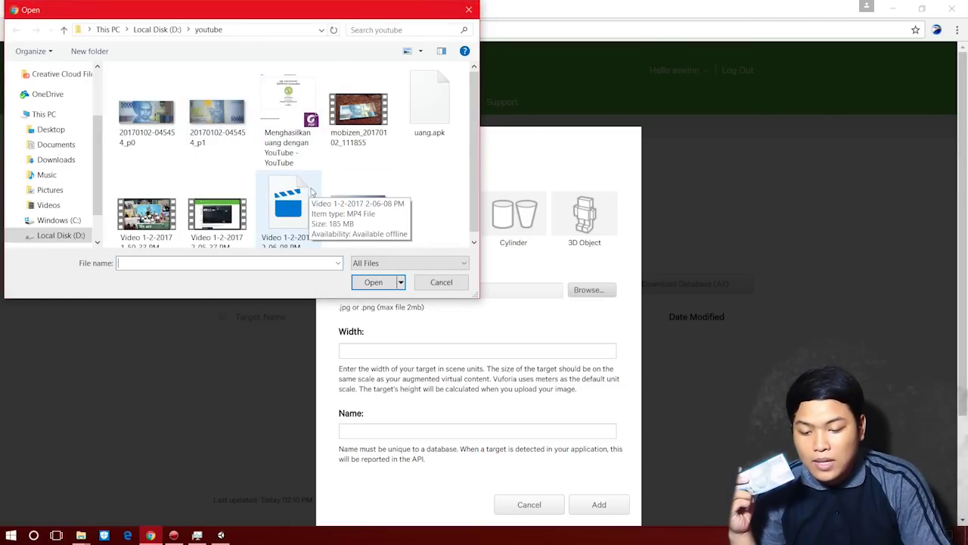
pyautogui.click(371, 215)
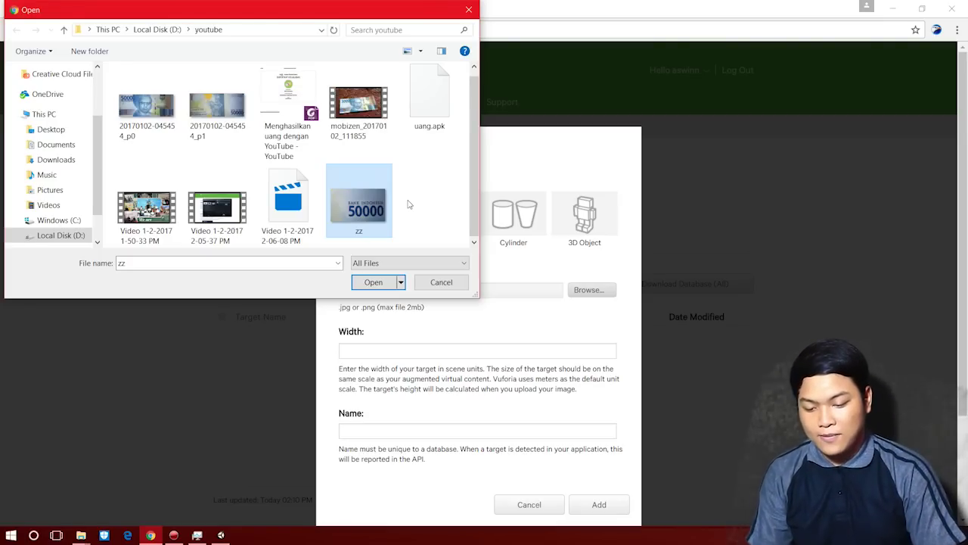
pyautogui.click(373, 283)
pyautogui.click(398, 348)
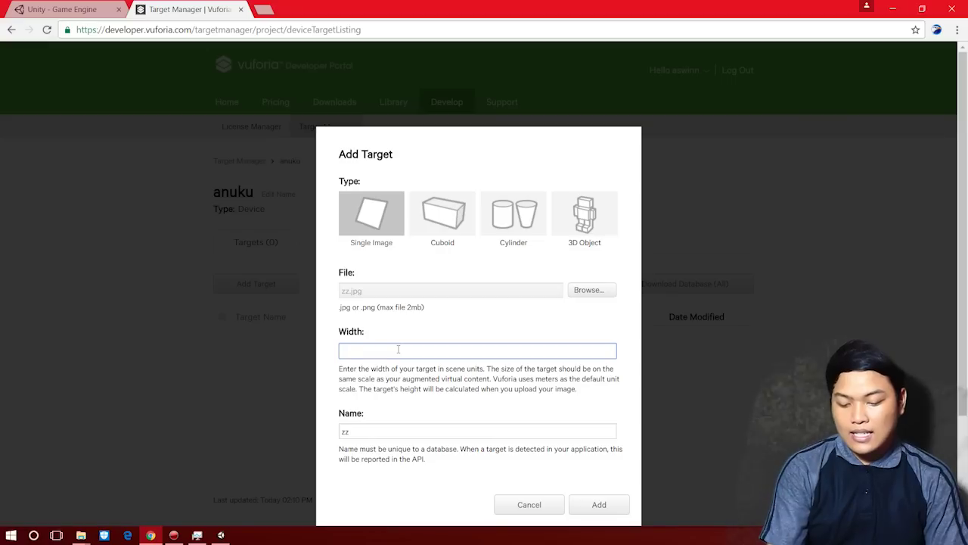
pyautogui.write('400')
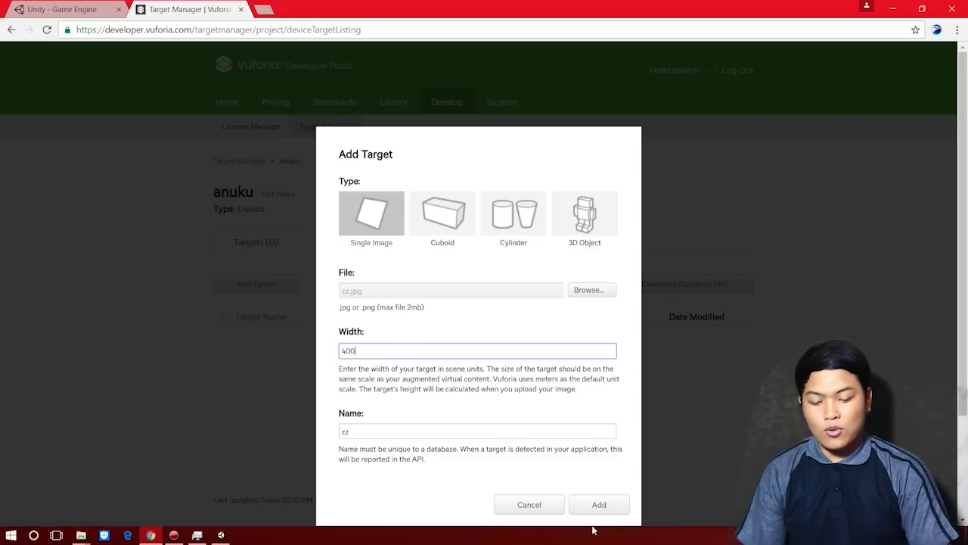
pyautogui.click(589, 507)
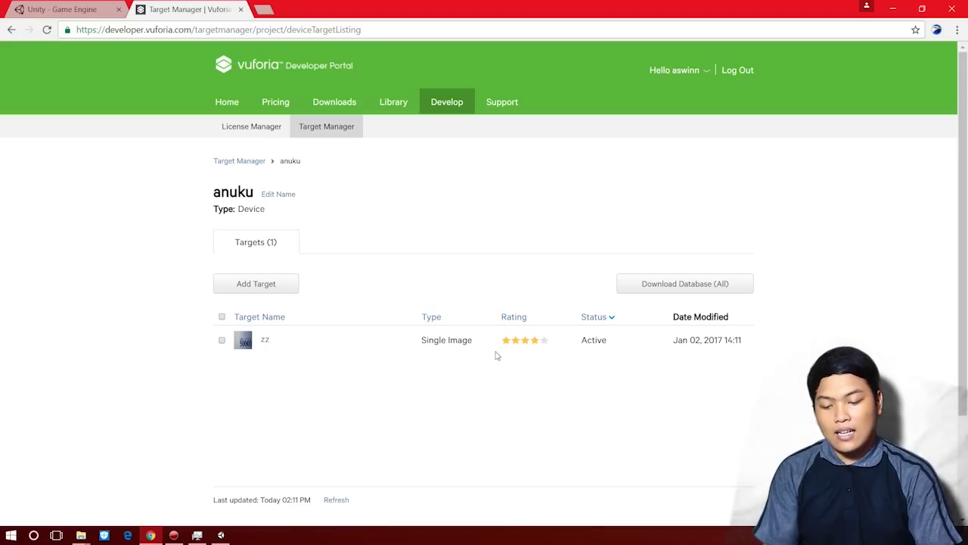
# Download the anuku database with the zz target for the Unity Editor platform
pyautogui.click(221, 341)
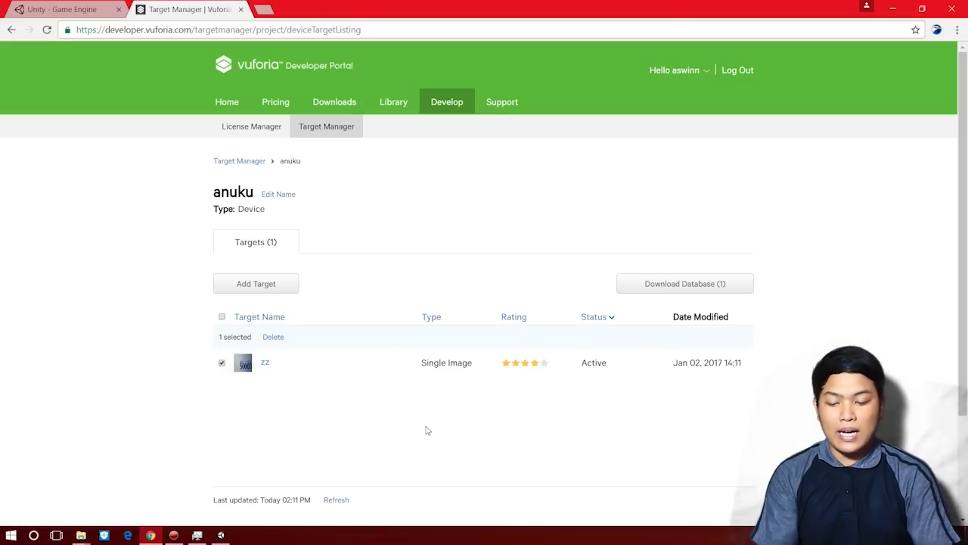
pyautogui.click(694, 284)
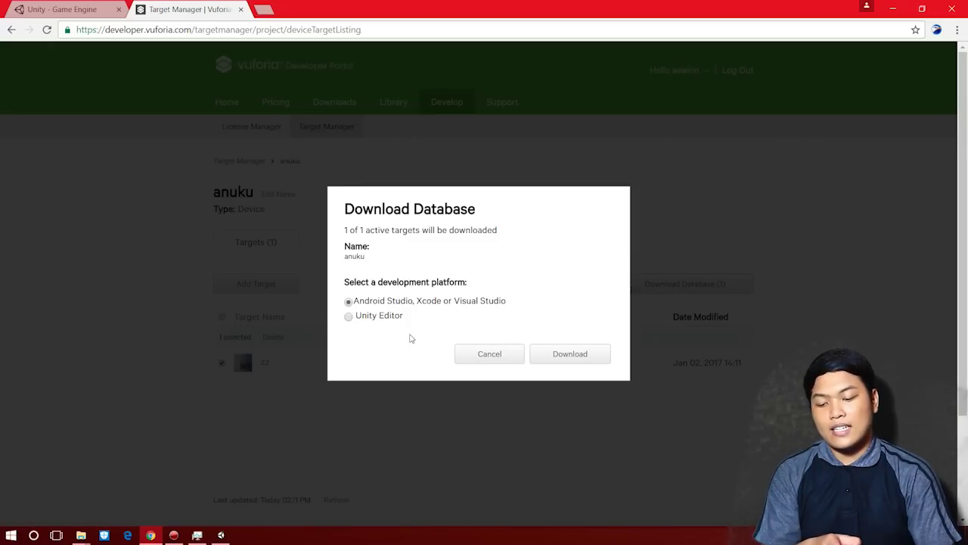
pyautogui.click(378, 316)
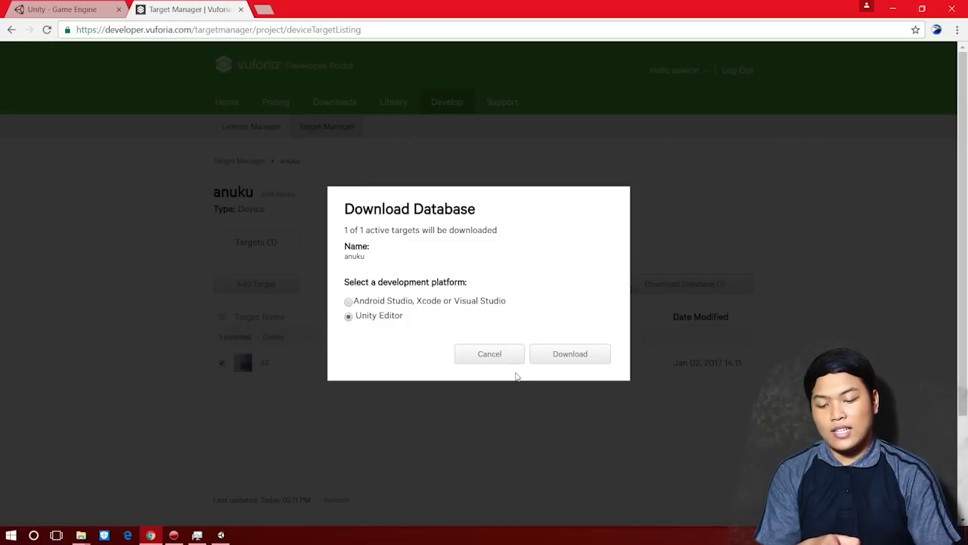
pyautogui.click(562, 356)
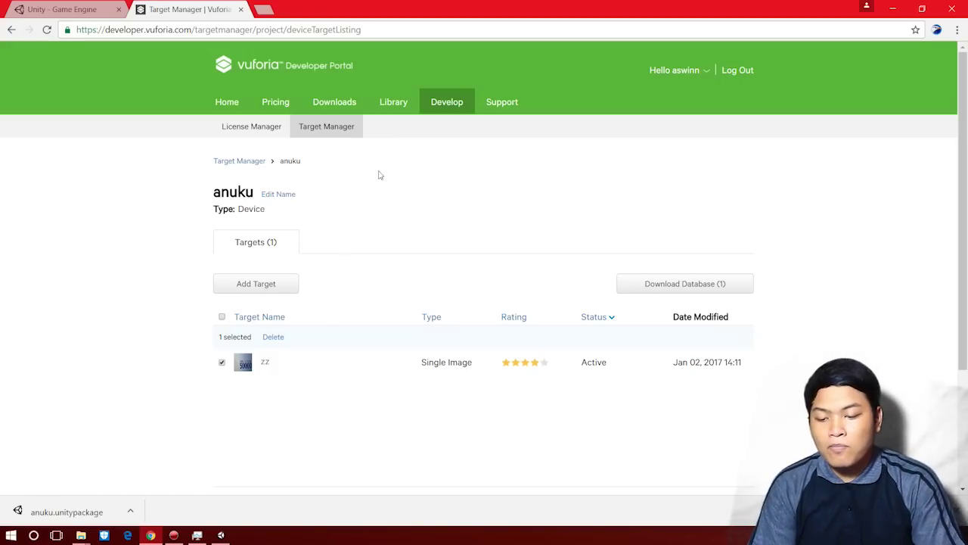
# Open the Vuforia SDK downloads and check the Unity package's file size and version number
pyautogui.click(346, 104)
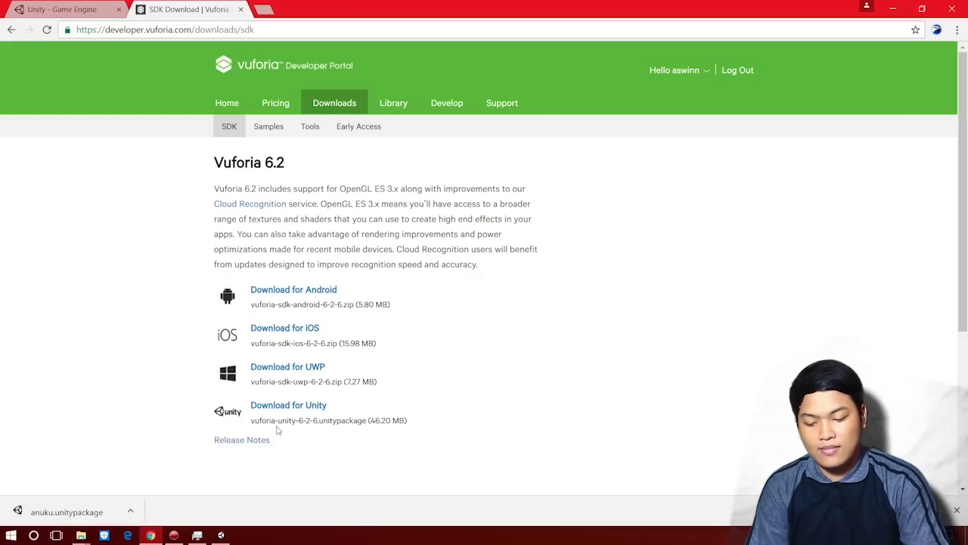
pyautogui.moveTo(371, 422); pyautogui.dragTo(411, 424)
pyautogui.click(409, 425)
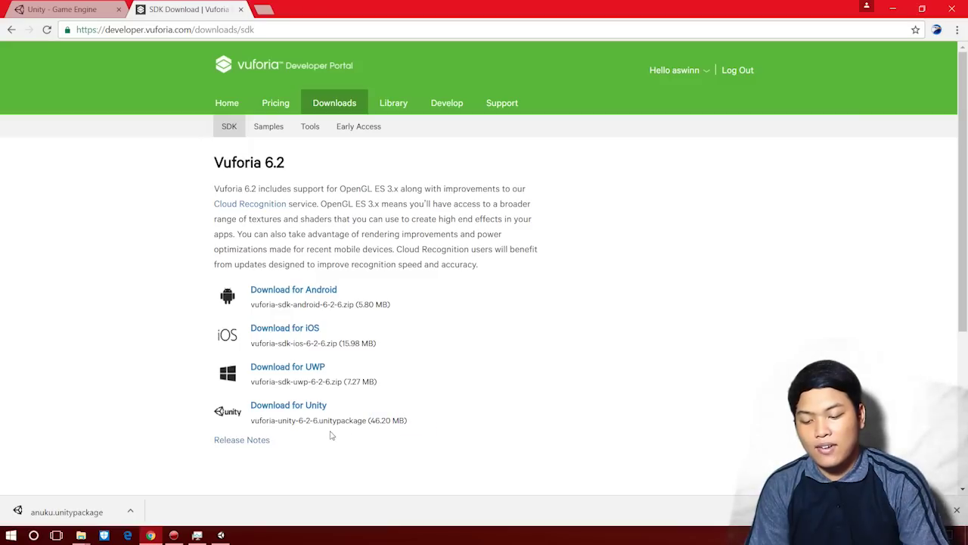
pyautogui.moveTo(299, 421); pyautogui.dragTo(313, 421)
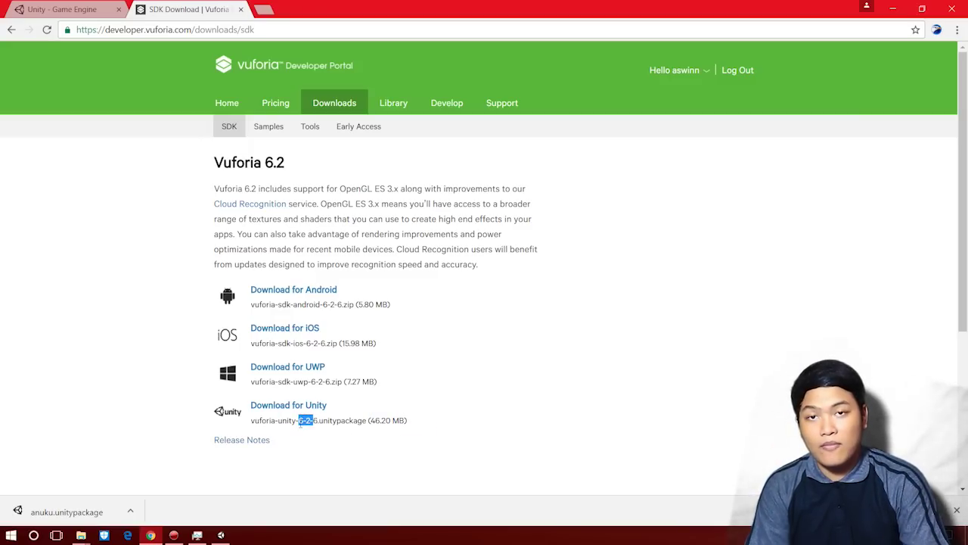
# Switch to File Explorer and open Local Disk (D:)
pyautogui.click(89, 534)
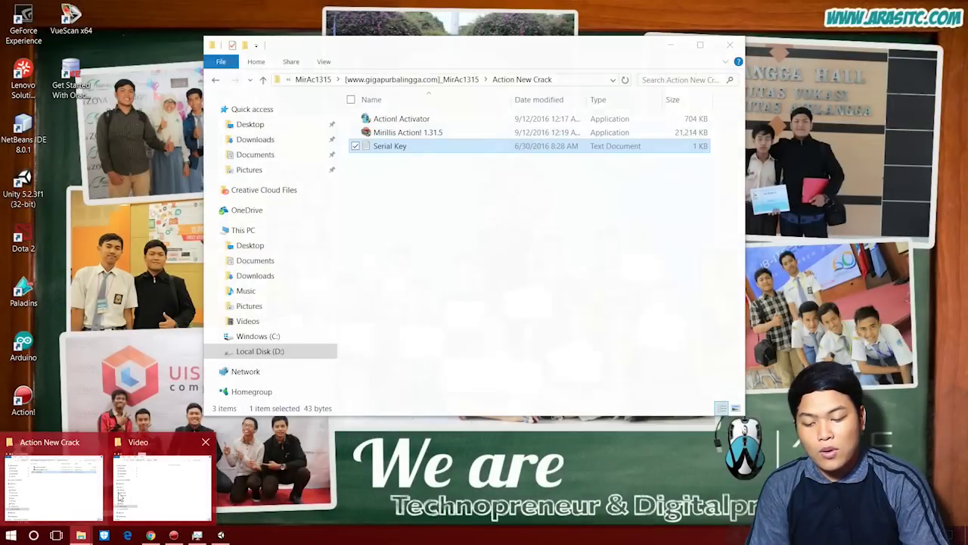
pyautogui.click(137, 497)
pyautogui.click(303, 368)
pyautogui.click(463, 241)
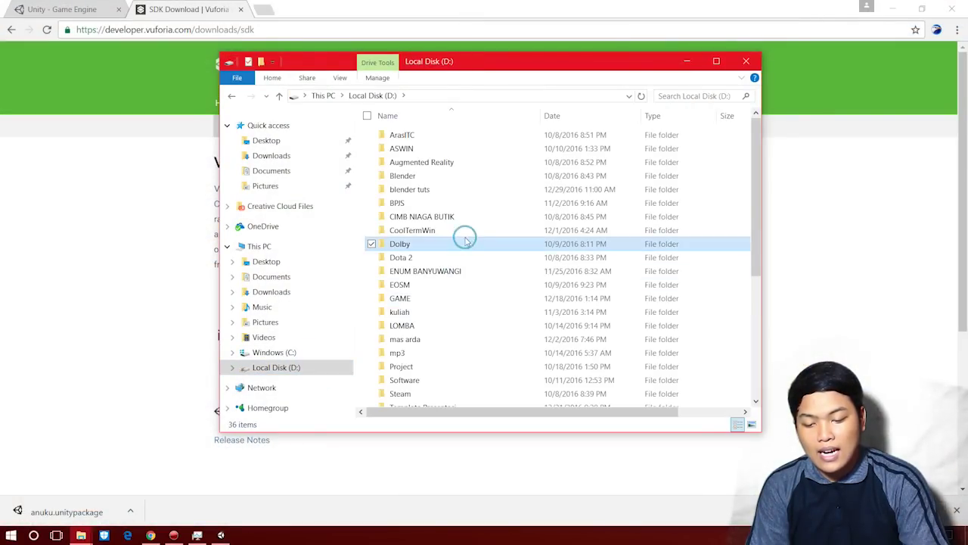
pyautogui.doubleClick(449, 150)
pyautogui.click(447, 161)
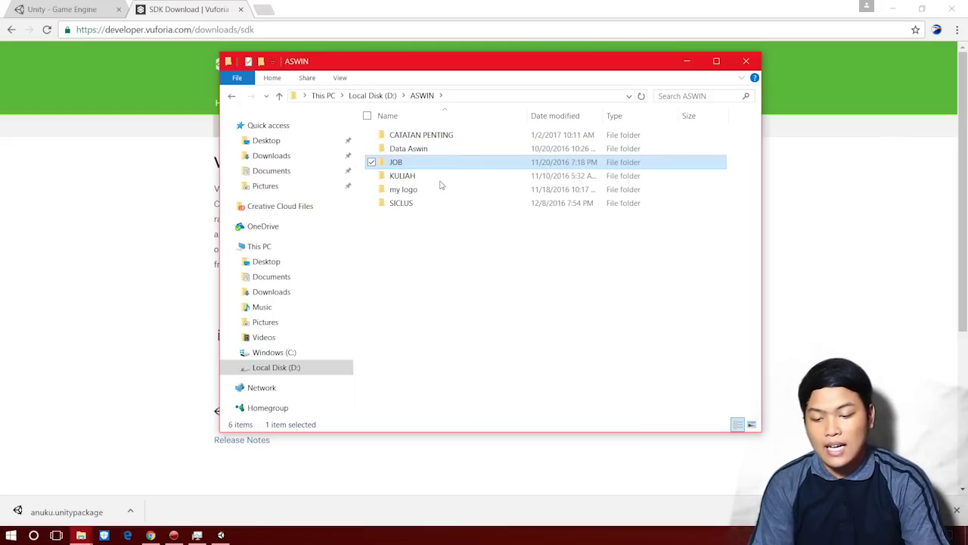
pyautogui.click(392, 97)
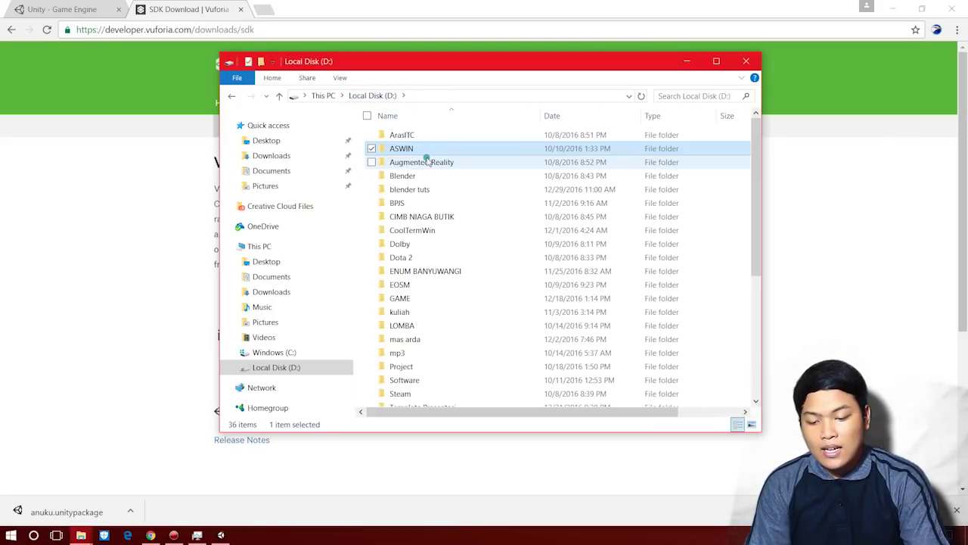
# Import the entire vuforia-unity-5-0-5 package from Augmented Reality > BONUS DISC 2 > Vuforia Unity Plugins into the Unity project
pyautogui.doubleClick(423, 160)
pyautogui.click(429, 162)
pyautogui.doubleClick(423, 176)
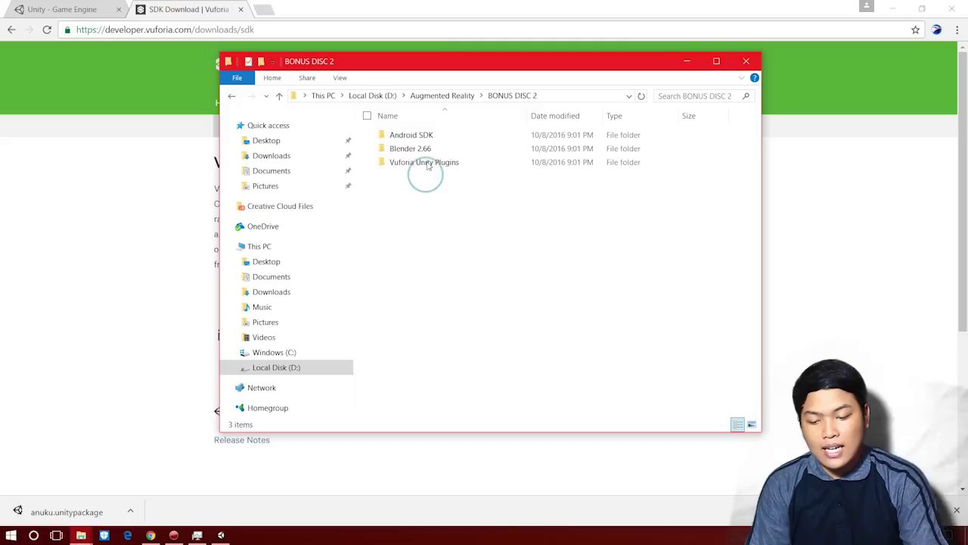
pyautogui.doubleClick(429, 164)
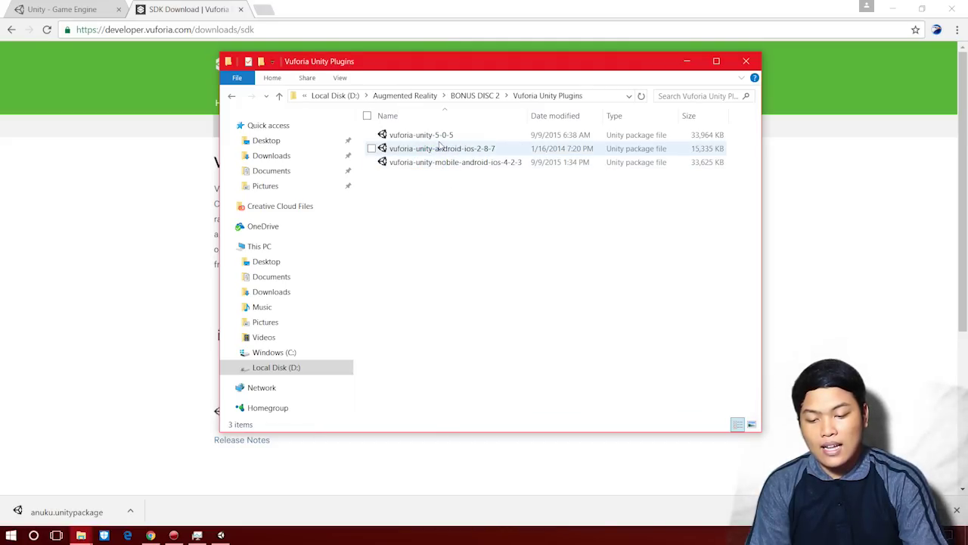
pyautogui.doubleClick(440, 136)
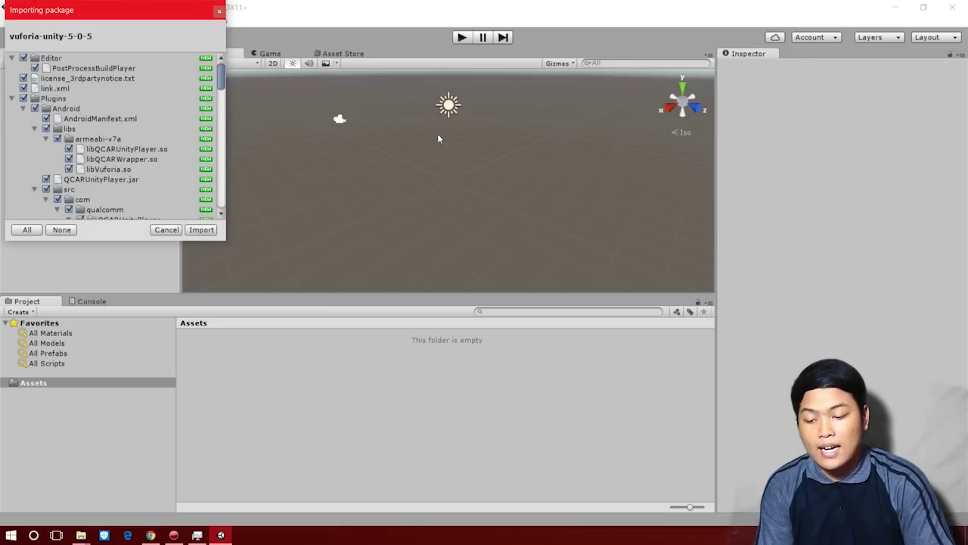
pyautogui.click(201, 230)
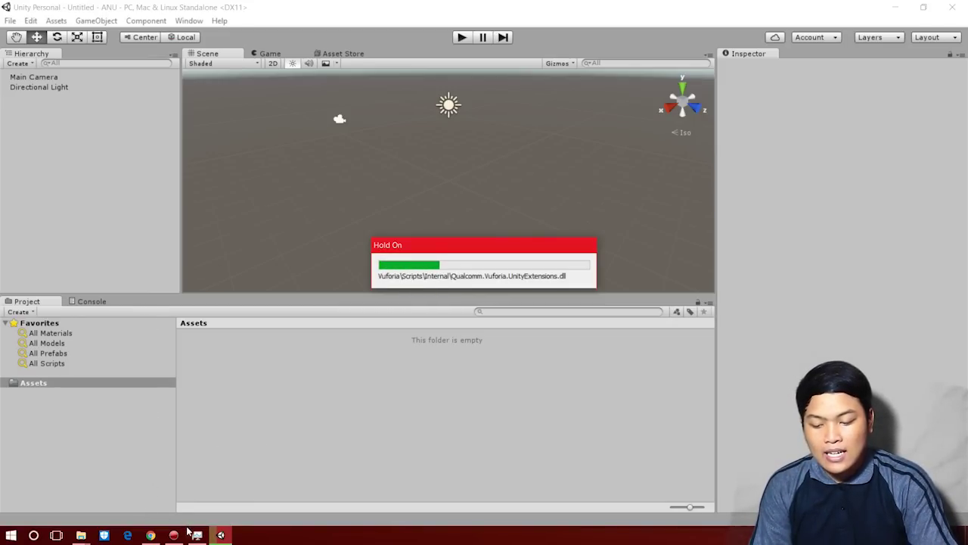
# Import the downloaded anuku.unitypackage target database from the browser into the Unity project with all its files
pyautogui.click(152, 536)
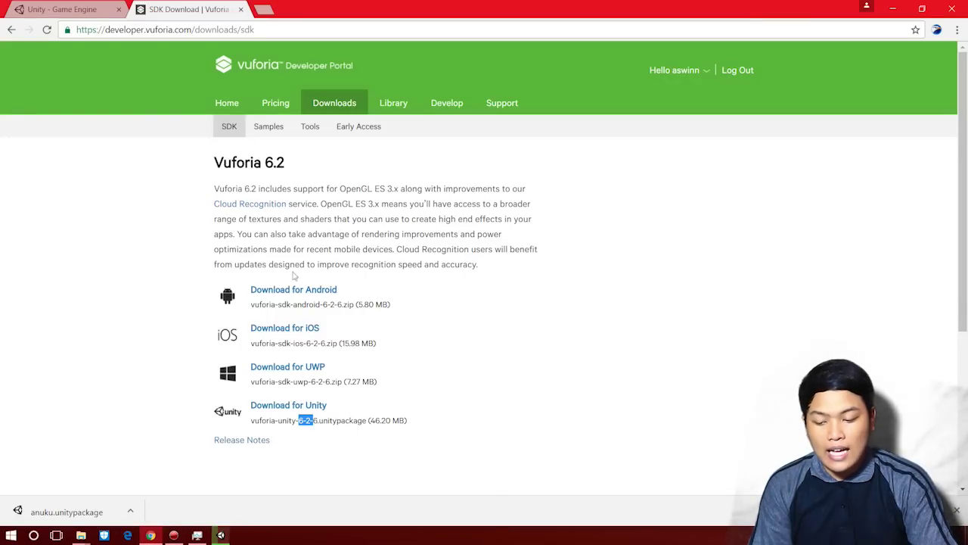
pyautogui.click(83, 499)
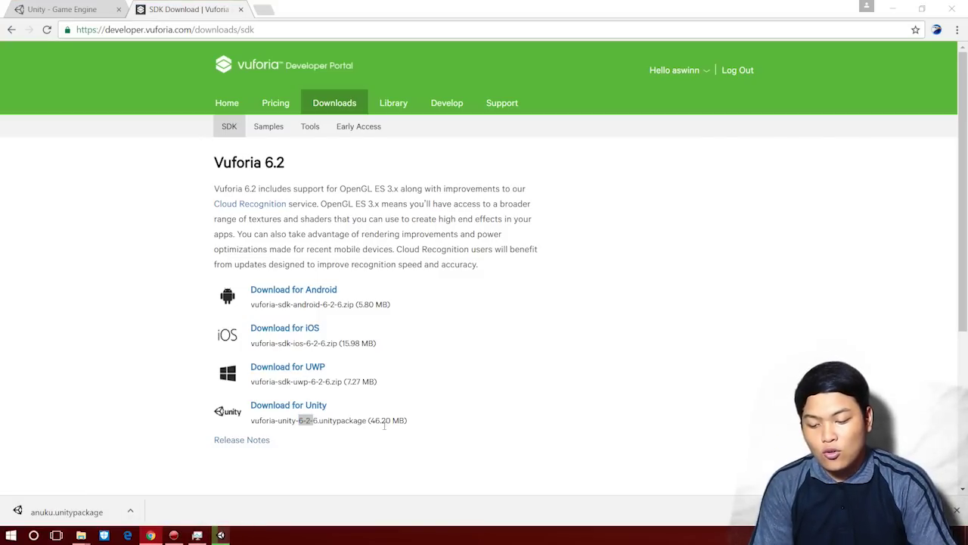
pyautogui.click(220, 535)
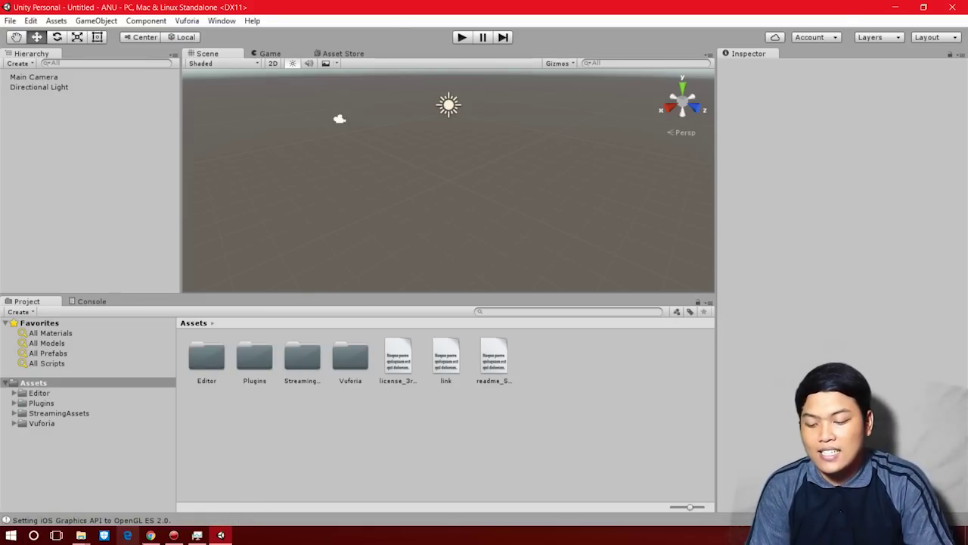
pyautogui.moveTo(173, 528)
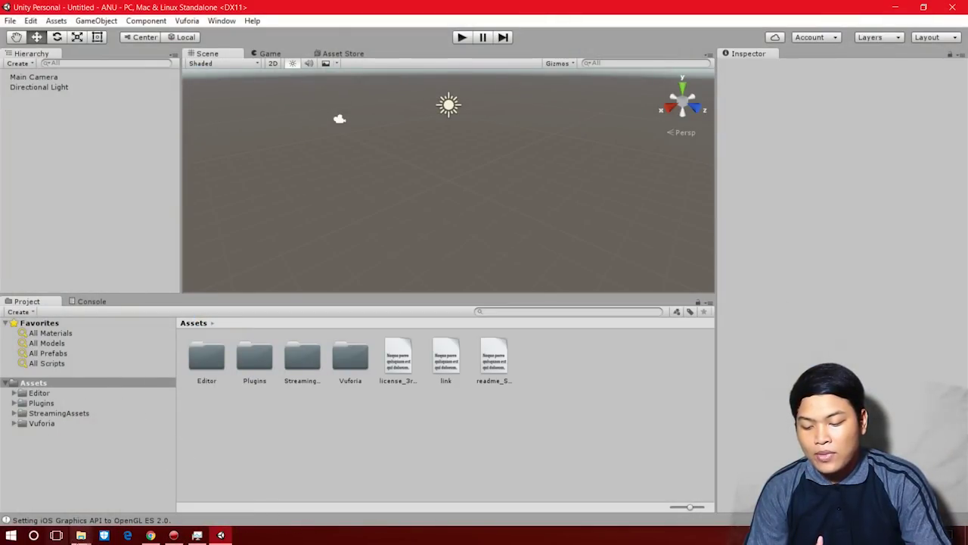
pyautogui.click(150, 535)
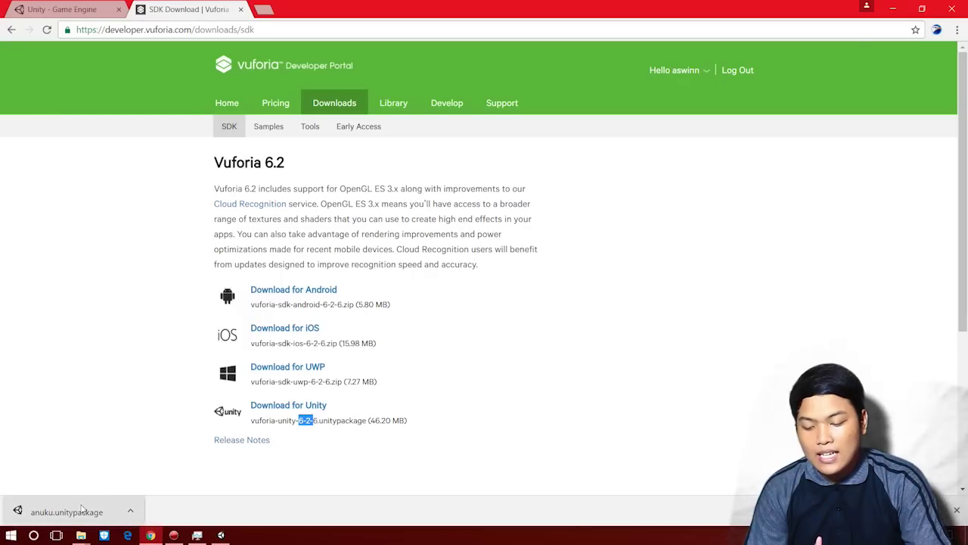
pyautogui.click(75, 511)
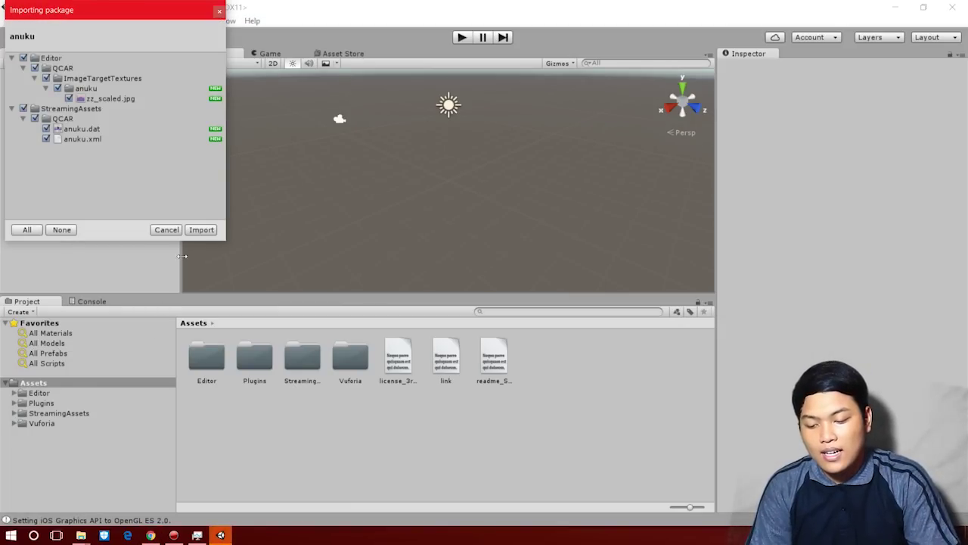
pyautogui.click(201, 229)
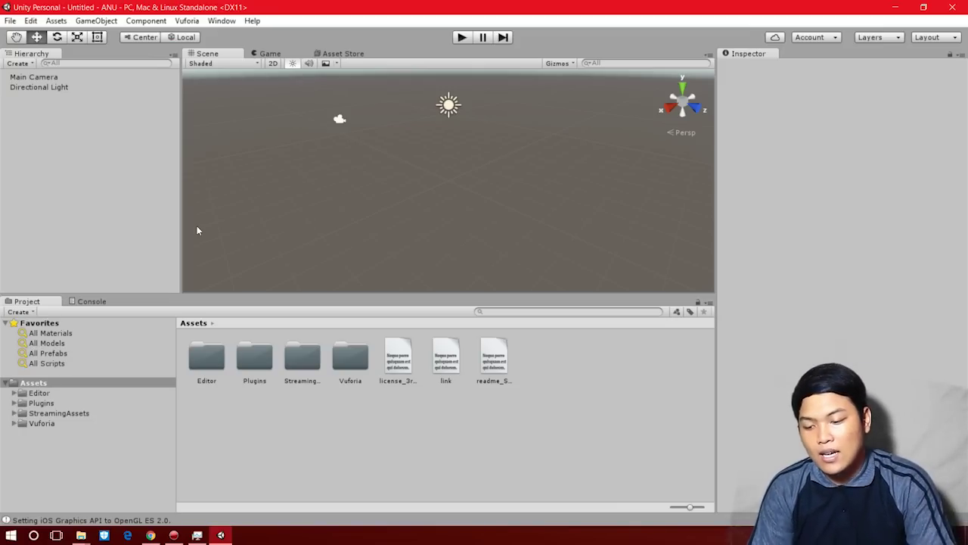
# Open the Vuforia Prefabs folder in the project assets and delete the Main Camera from the scene
pyautogui.click(15, 424)
pyautogui.click(14, 423)
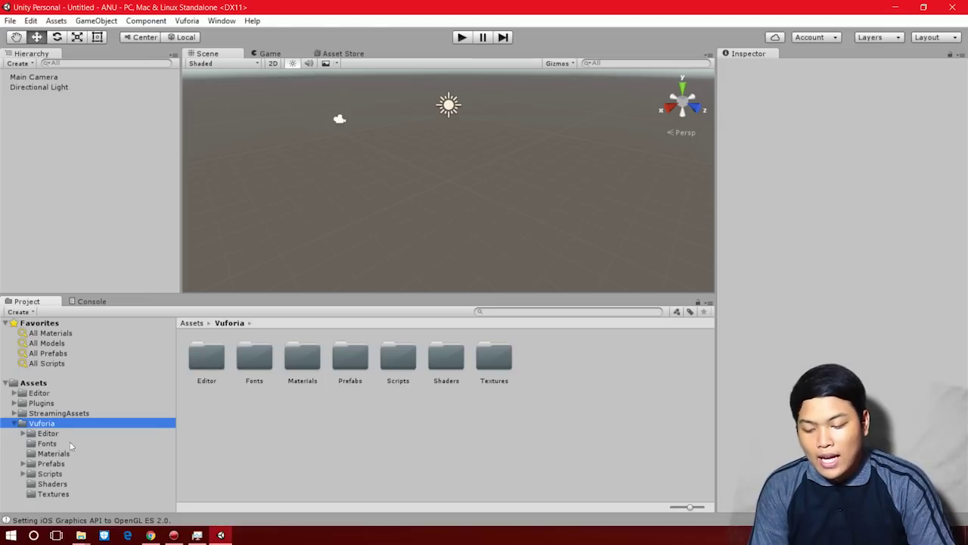
pyautogui.click(53, 464)
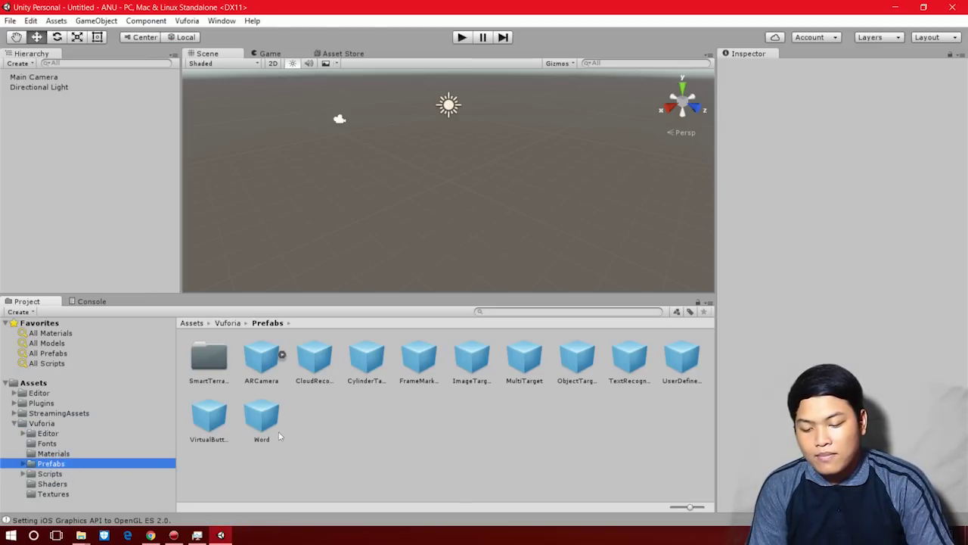
pyautogui.click(36, 78)
pyautogui.press('Delete')
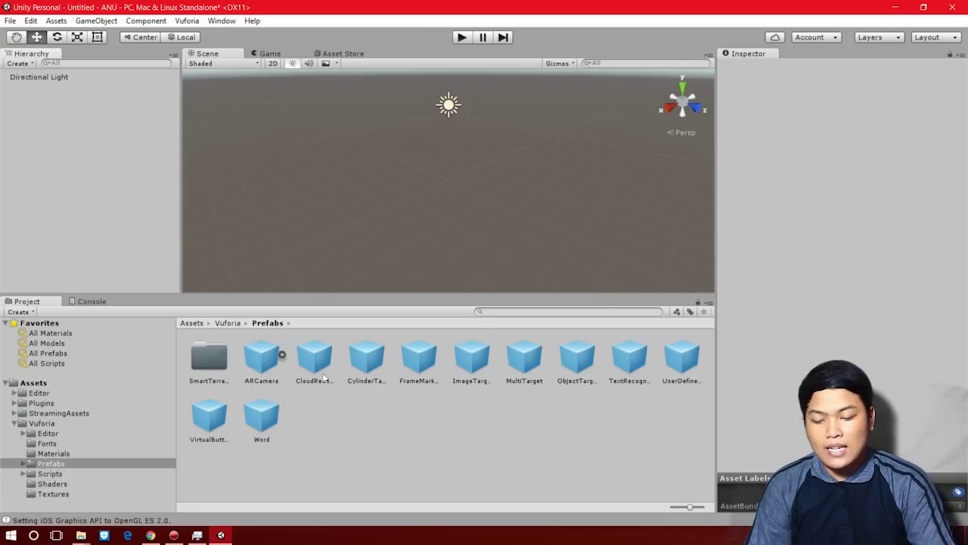
# Add the ARCamera and ImageTarget prefabs to the scene hierarchy
pyautogui.click(263, 370)
pyautogui.moveTo(262, 362); pyautogui.dragTo(130, 244)
pyautogui.moveTo(80, 167); pyautogui.dragTo(92, 202)
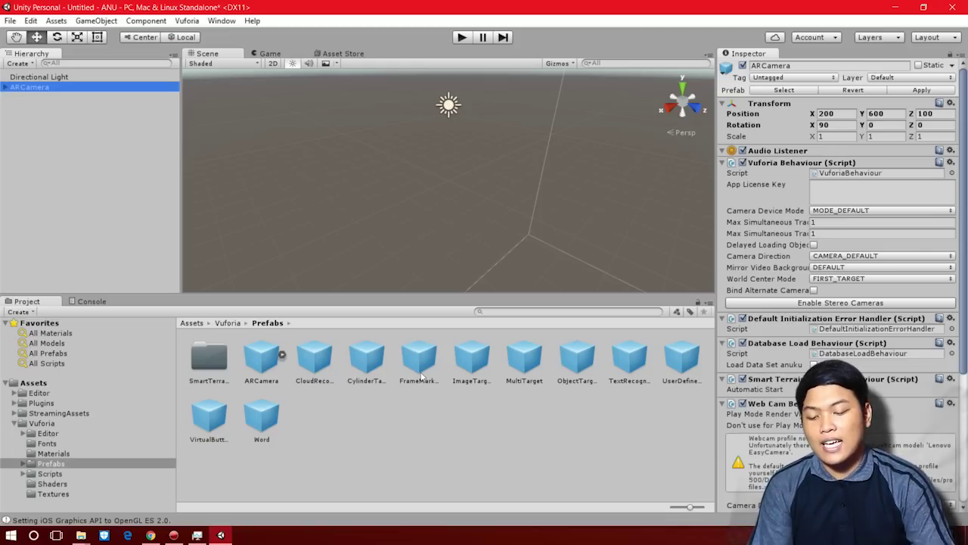
pyautogui.click(476, 363)
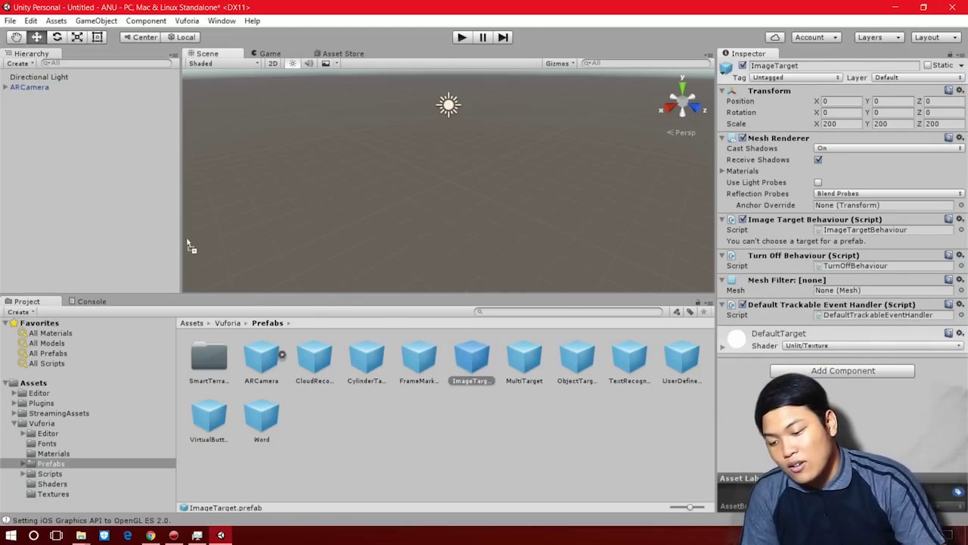
pyautogui.moveTo(94, 163); pyautogui.dragTo(89, 159)
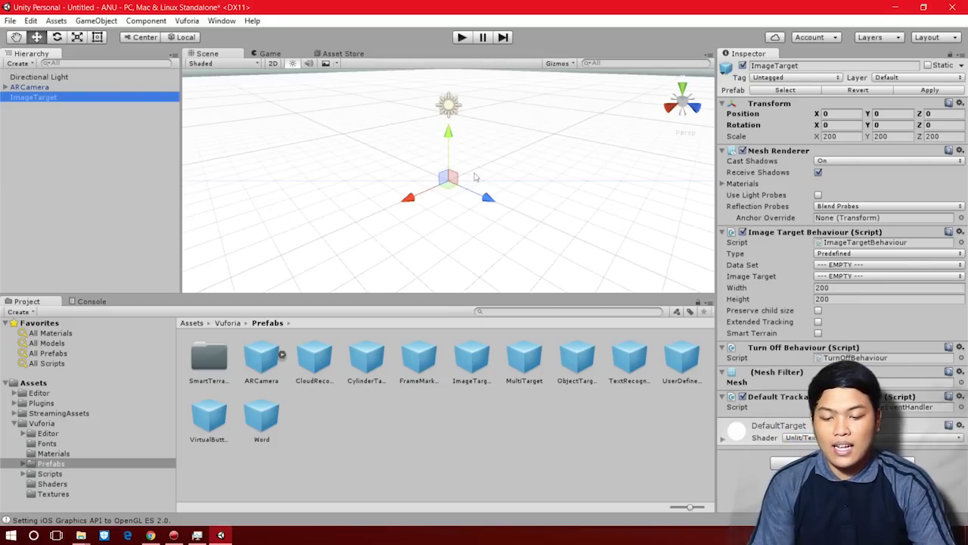
# Set the ImageTarget's Data Set to anuku, with zz as its Image Target
pyautogui.scroll(-2, 498, 204)
pyautogui.keyDown('alt'); pyautogui.moveTo(499, 204); pyautogui.dragTo(511, 257); pyautogui.keyUp('alt')
pyautogui.scroll(-5, 511, 257)
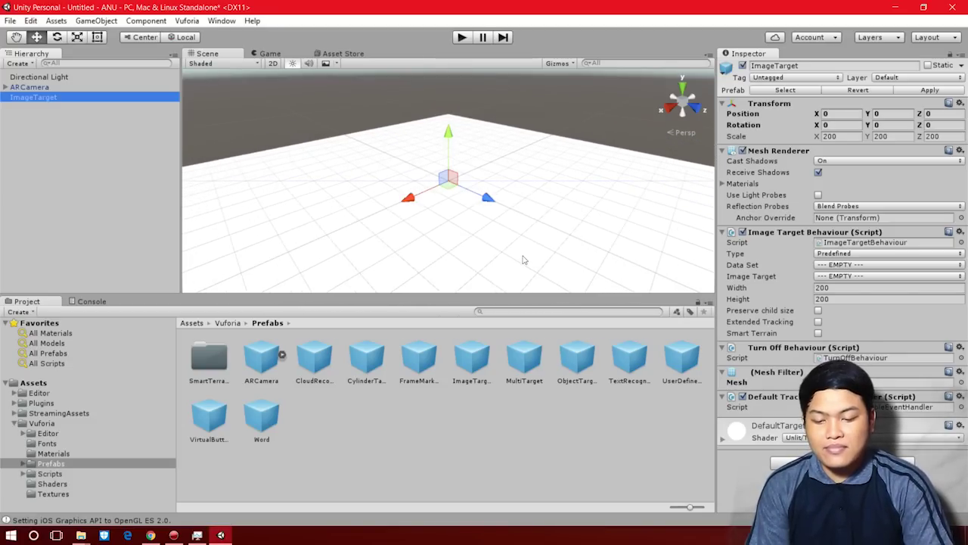
pyautogui.scroll(-4, 519, 254)
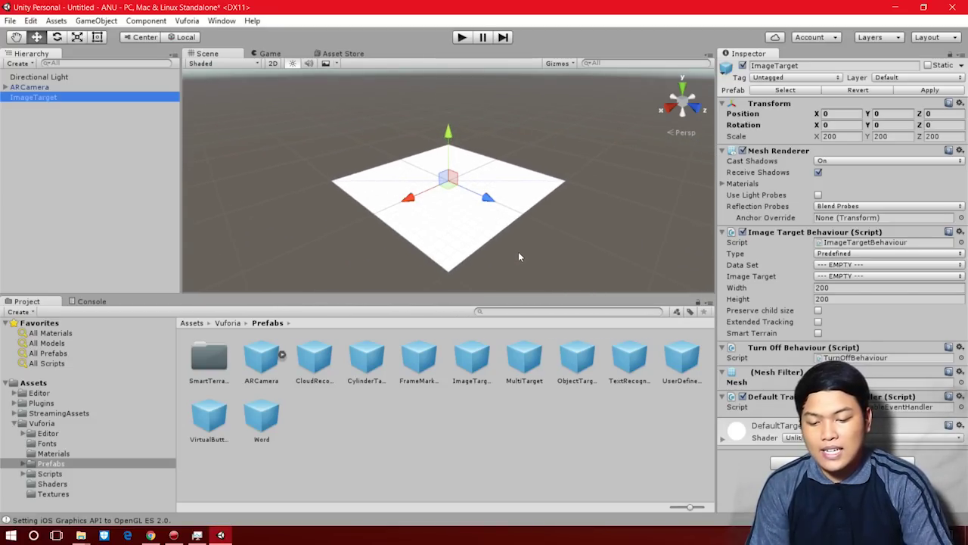
pyautogui.keyDown('alt'); pyautogui.moveTo(454, 216); pyautogui.dragTo(478, 213); pyautogui.keyUp('alt')
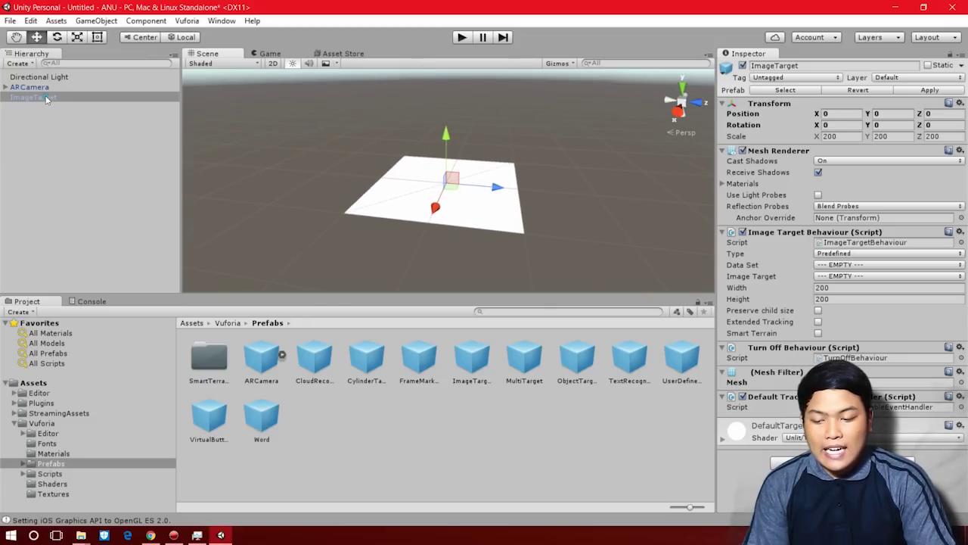
pyautogui.click(33, 98)
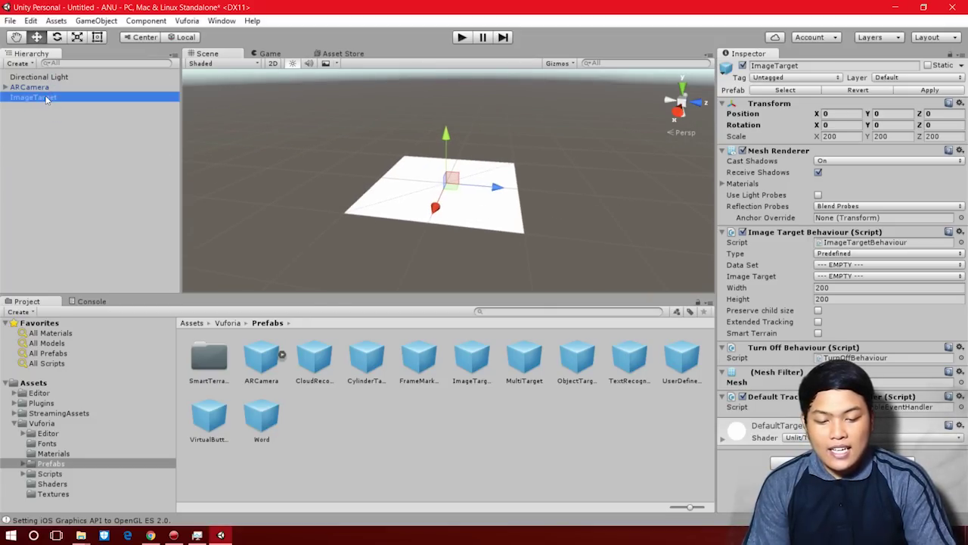
pyautogui.click(872, 264)
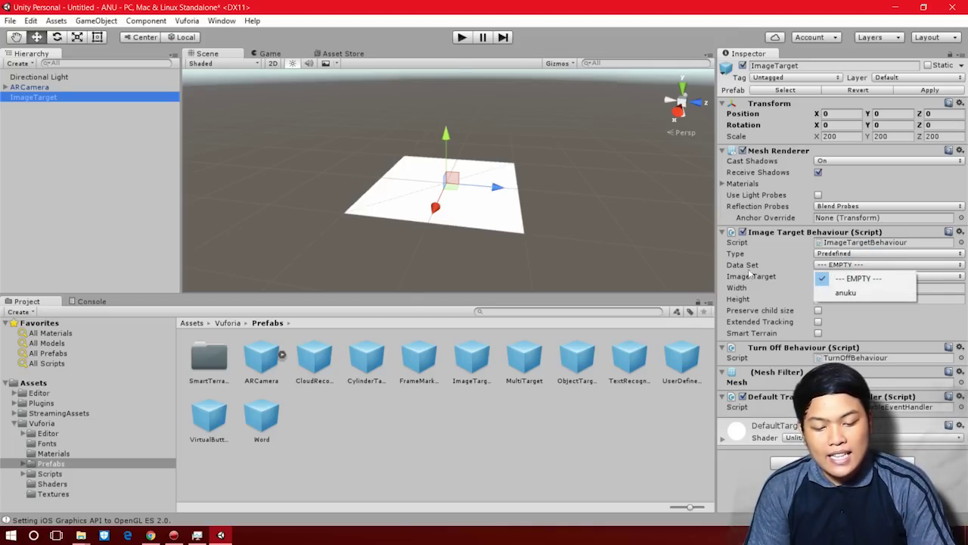
pyautogui.click(864, 292)
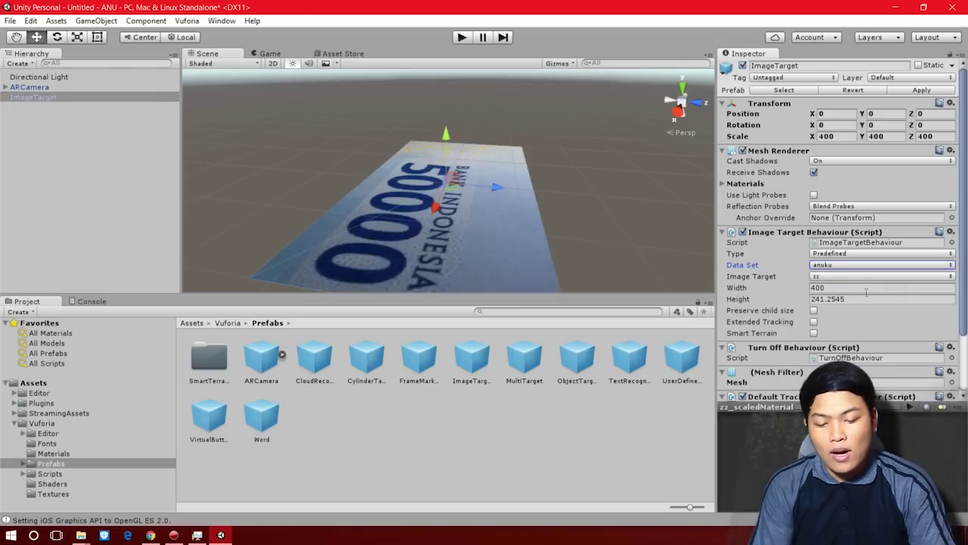
pyautogui.click(826, 278)
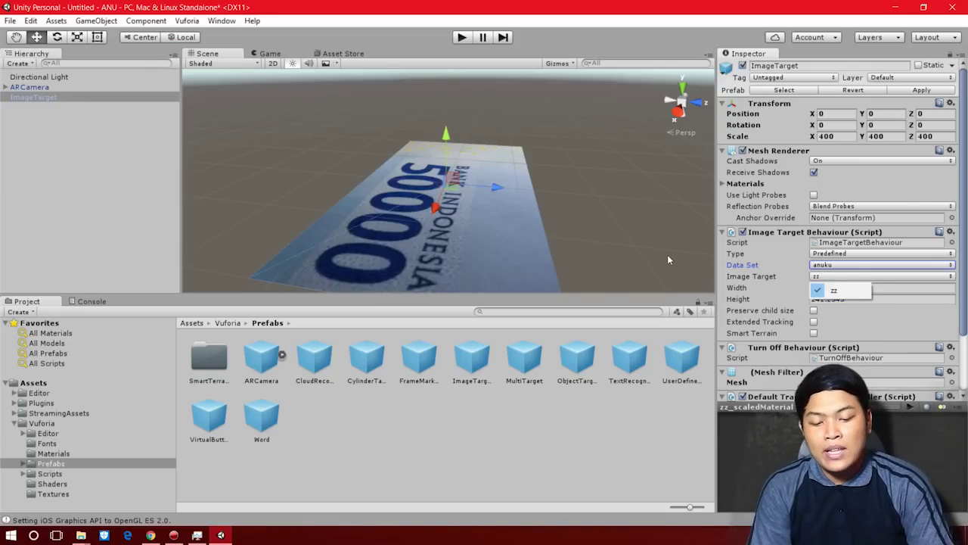
pyautogui.click(544, 211)
# Examine the ARCamera's position and field of view in relation to the ImageTarget in the scene
pyautogui.moveTo(544, 211); pyautogui.dragTo(493, 205, button='right')
pyautogui.press('s')
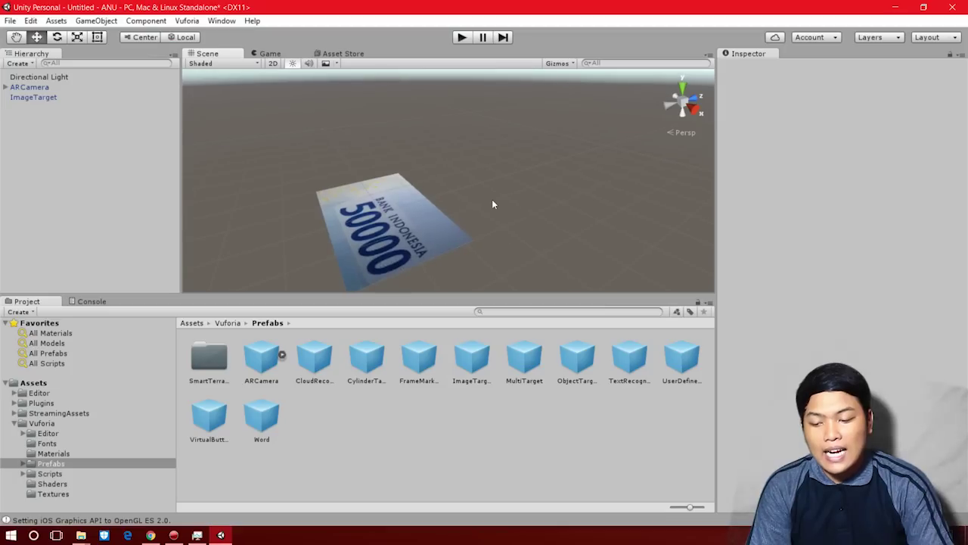
pyautogui.click(19, 87)
pyautogui.moveTo(443, 190); pyautogui.dragTo(632, 252, button='right')
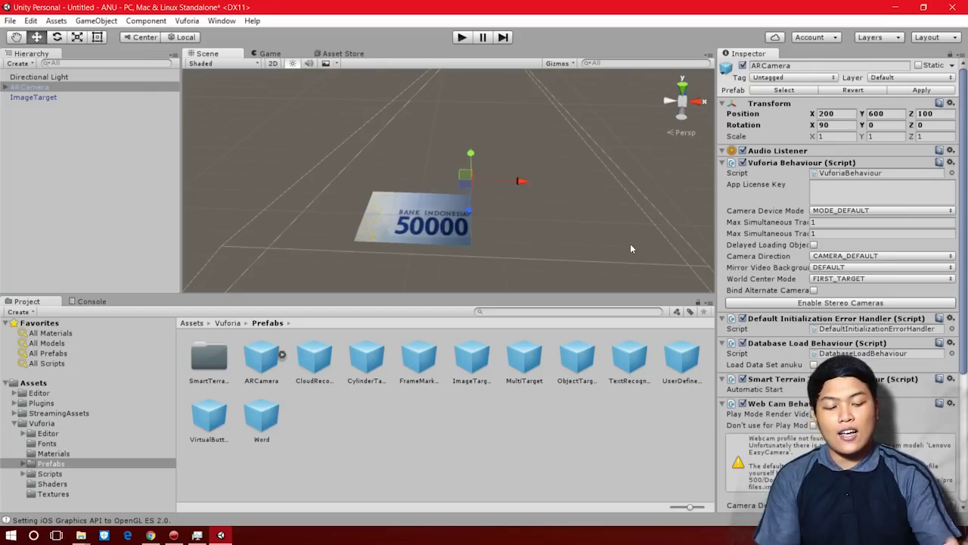
pyautogui.scroll(-3, 524, 250)
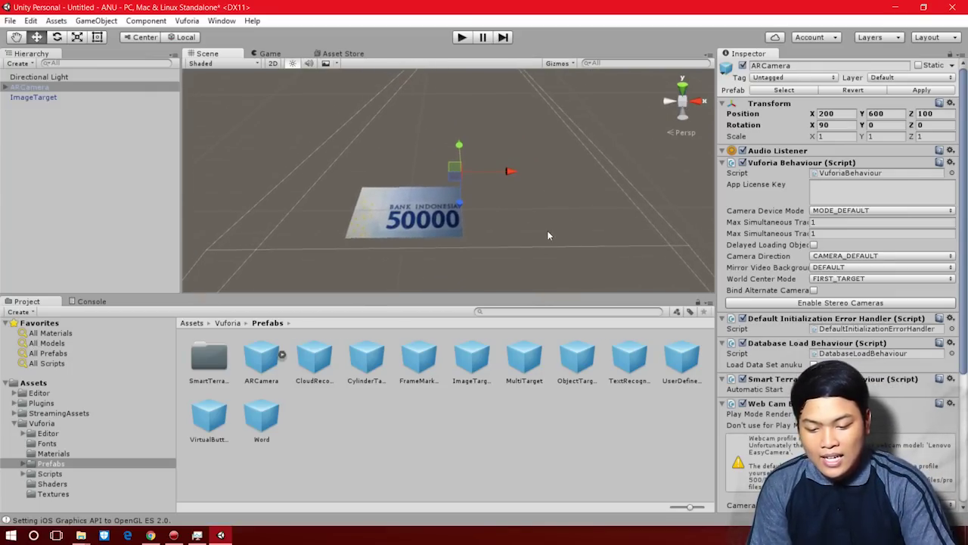
pyautogui.moveTo(525, 225); pyautogui.dragTo(490, 208, button='middle')
pyautogui.keyDown('alt'); pyautogui.moveTo(491, 209); pyautogui.dragTo(561, 188); pyautogui.keyUp('alt')
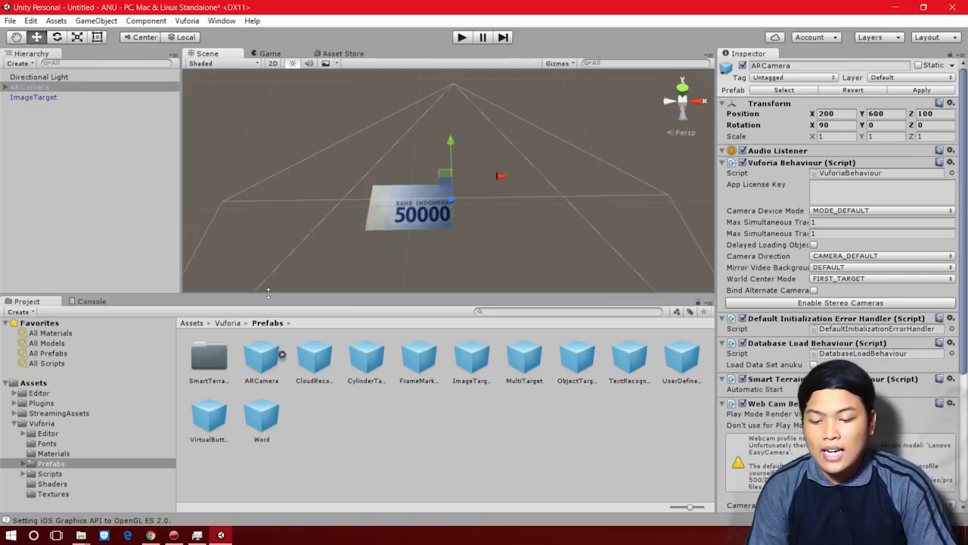
pyautogui.click(34, 97)
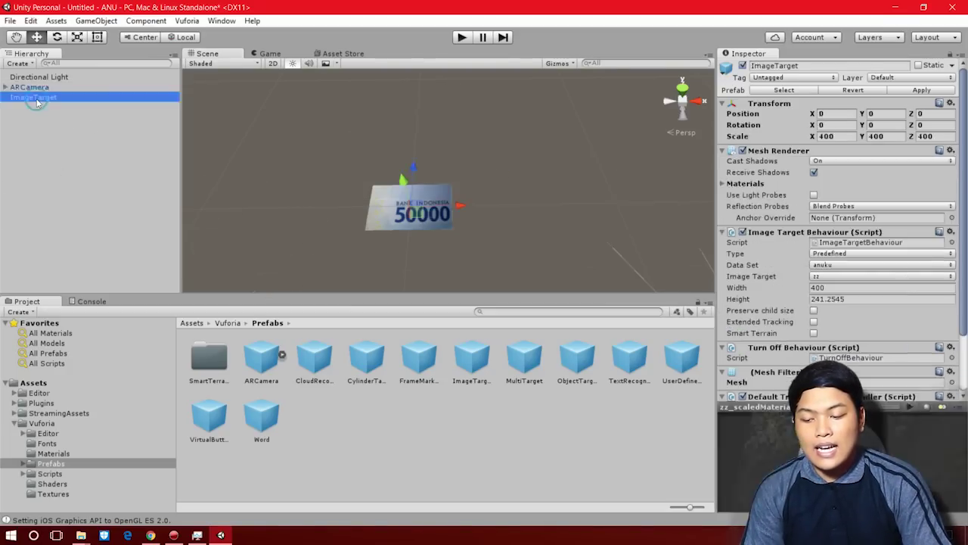
pyautogui.click(38, 87)
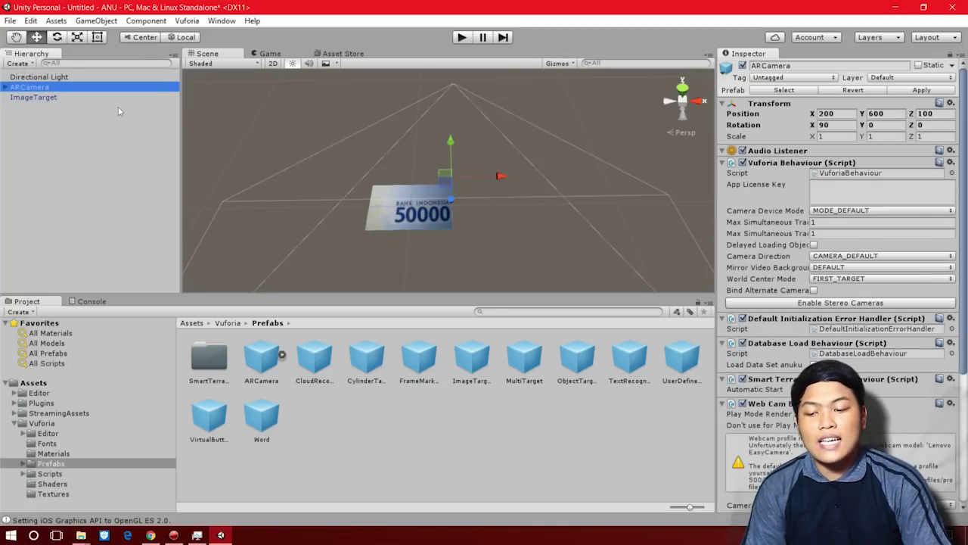
# Add a 3D cube to the scene and move it onto the banknote ImageTarget, at about X -40, Y 52, Z 44
pyautogui.click(99, 22)
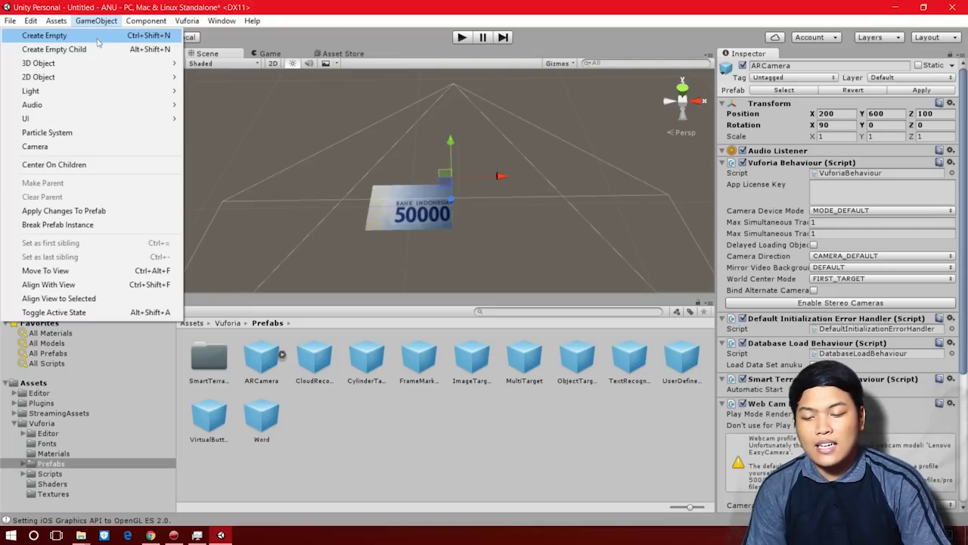
pyautogui.moveTo(134, 65)
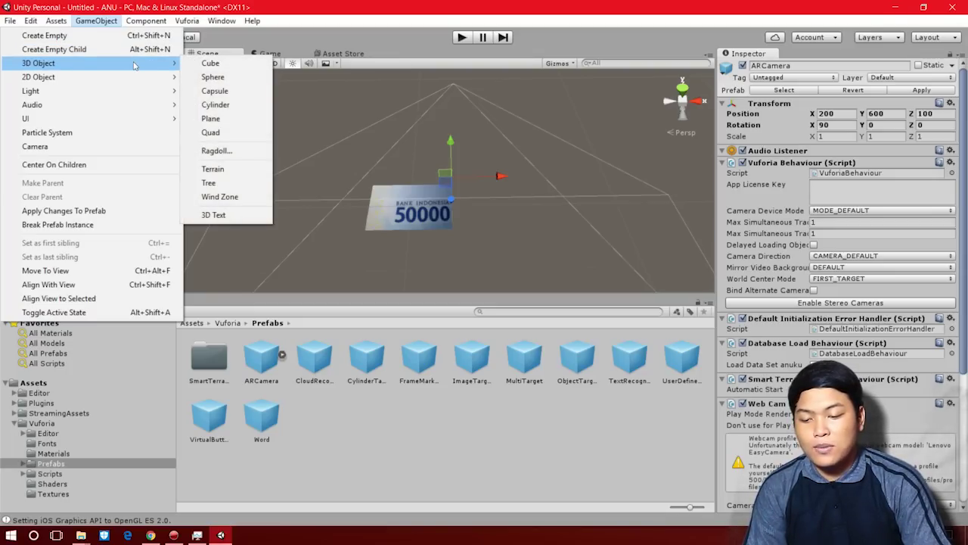
pyautogui.click(206, 64)
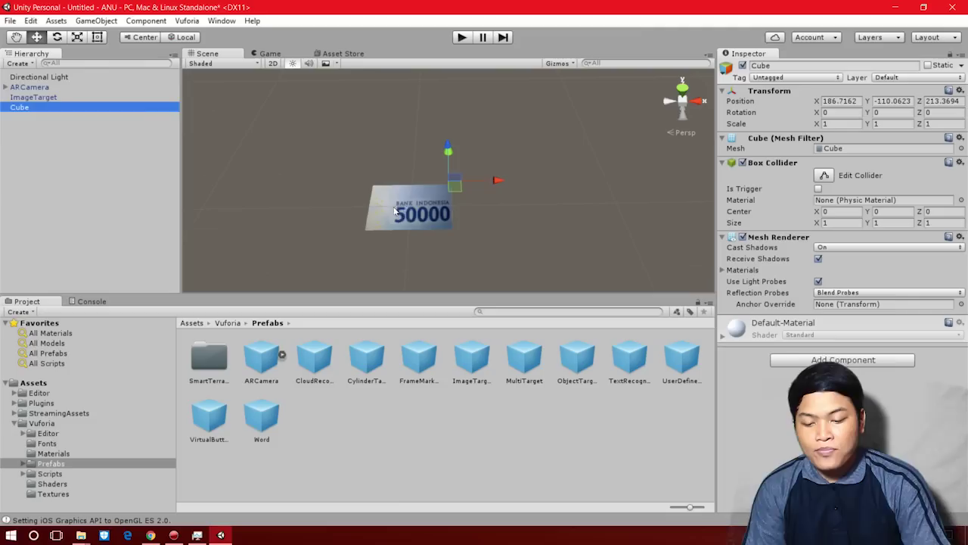
pyautogui.click(77, 39)
pyautogui.click(38, 38)
pyautogui.moveTo(496, 184); pyautogui.dragTo(392, 166)
# Scale the cube uniformly on all three axes to about 145
pyautogui.click(78, 38)
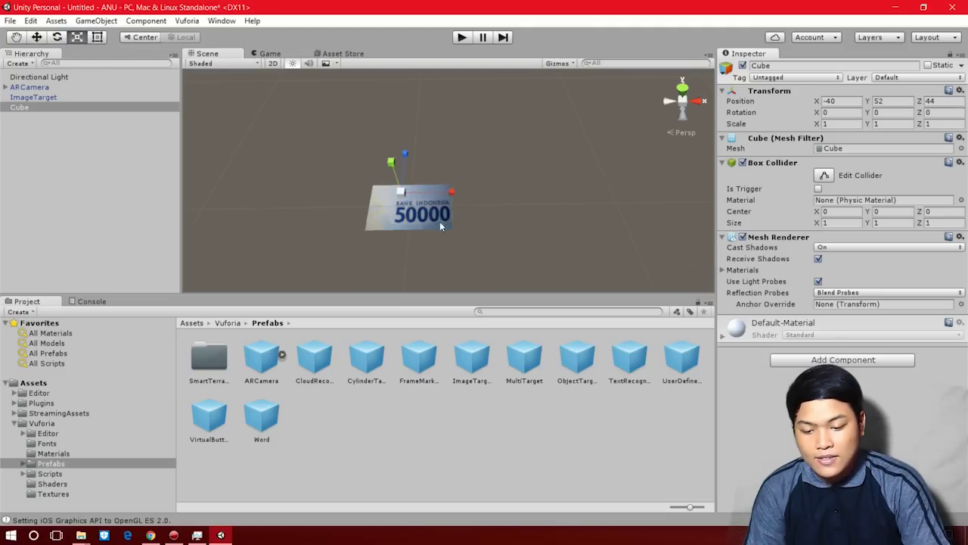
pyautogui.moveTo(401, 194); pyautogui.dragTo(514, 215)
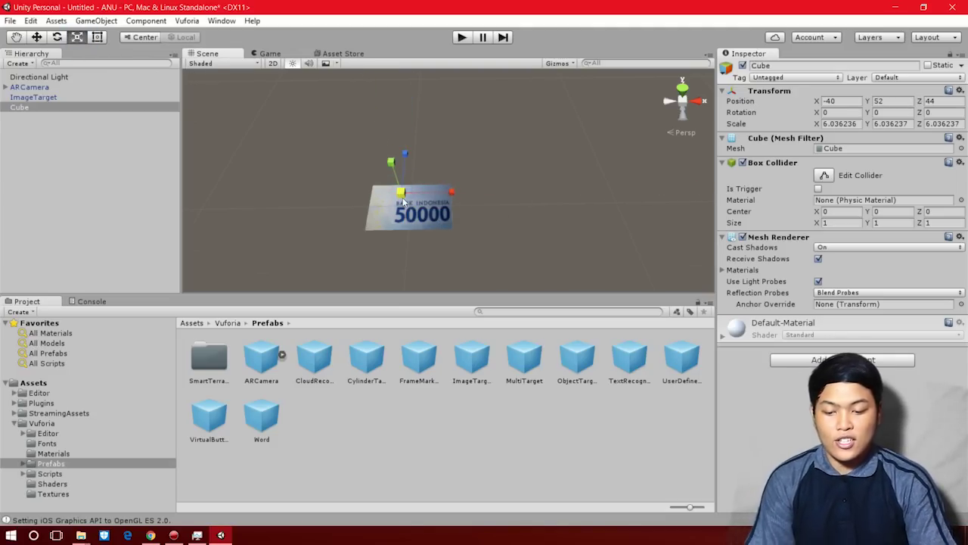
pyautogui.moveTo(402, 193); pyautogui.dragTo(669, 201)
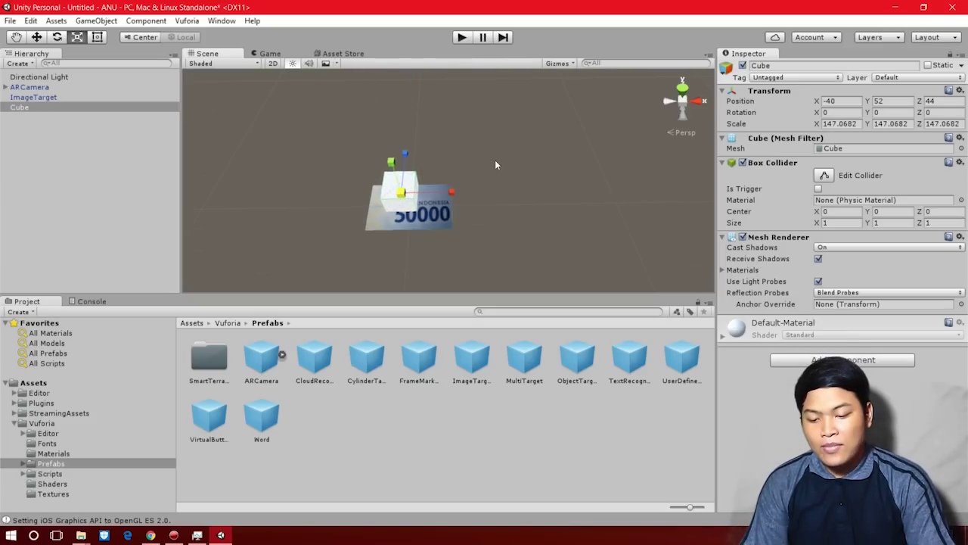
pyautogui.keyDown('alt'); pyautogui.moveTo(478, 167); pyautogui.dragTo(548, 179); pyautogui.keyUp('alt')
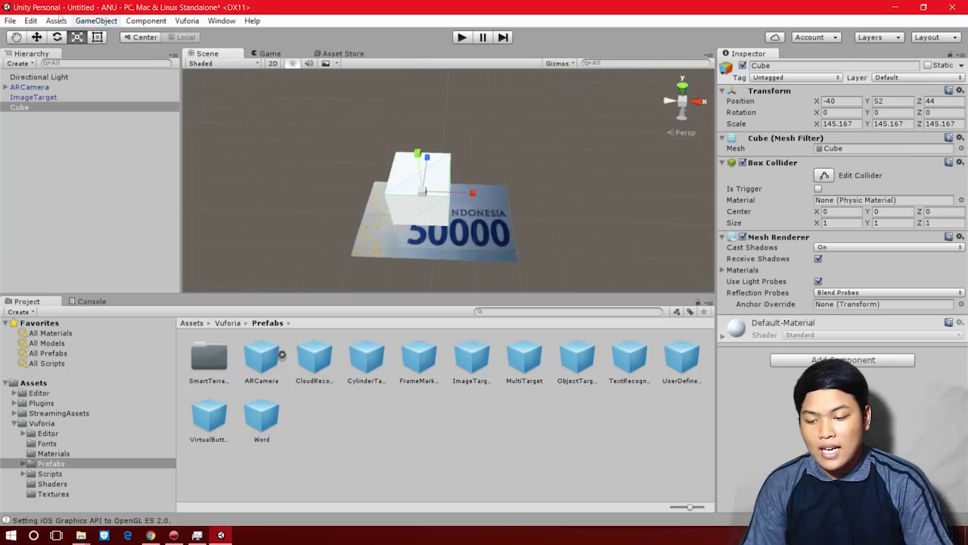
# Make the Cube a child of ImageTarget and move it near the banknote's centre, to about X -0.011, Z 0.018
pyautogui.click(36, 37)
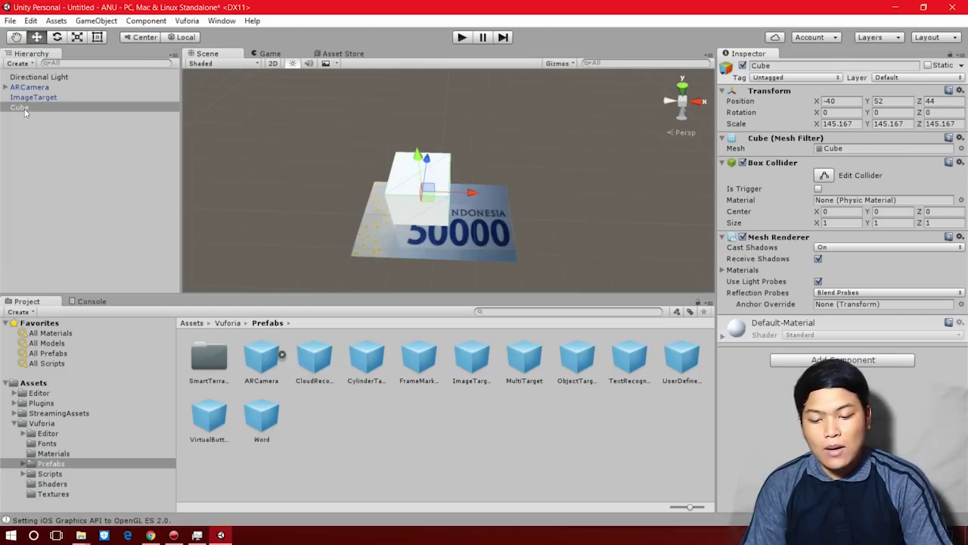
pyautogui.moveTo(25, 110); pyautogui.dragTo(32, 98)
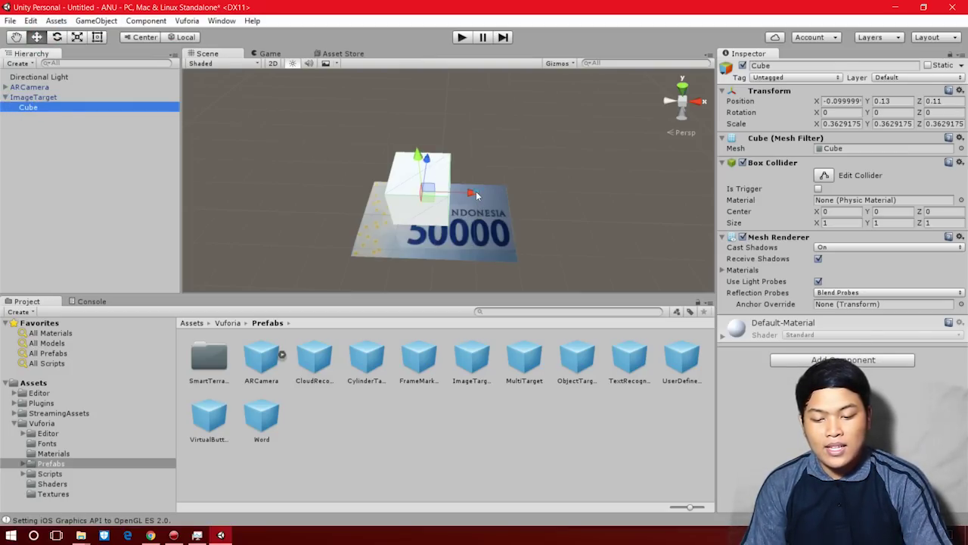
pyautogui.moveTo(477, 195); pyautogui.dragTo(490, 195)
pyautogui.moveTo(442, 162); pyautogui.dragTo(398, 163)
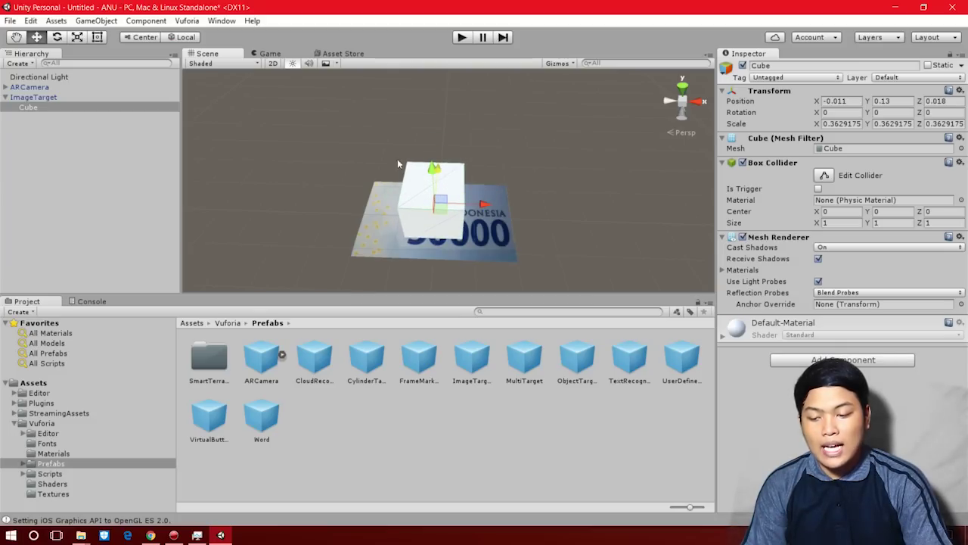
# Select the ARCamera's App License Key field, then switch to Chrome and copy the anuku license key from Vuforia's License Manager
pyautogui.click(29, 88)
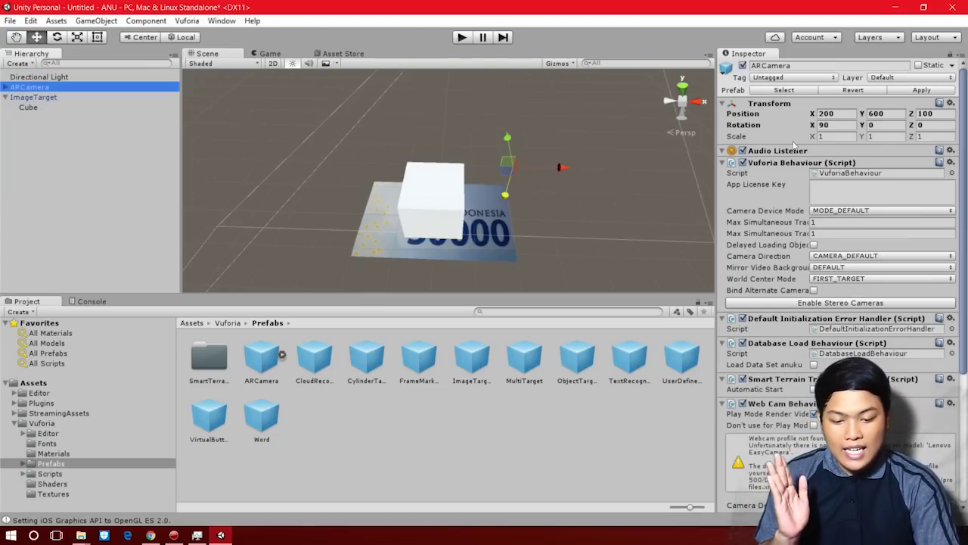
pyautogui.click(840, 190)
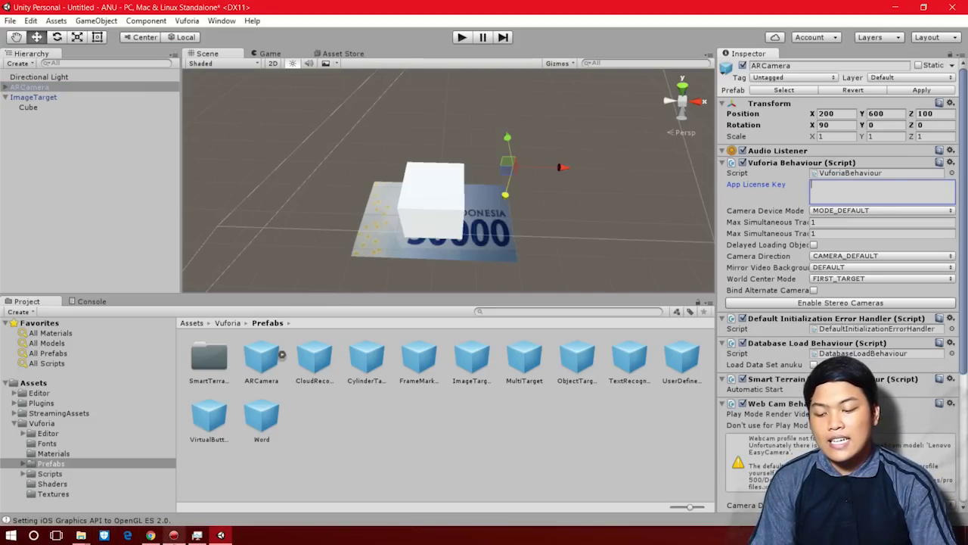
pyautogui.click(150, 535)
pyautogui.click(437, 109)
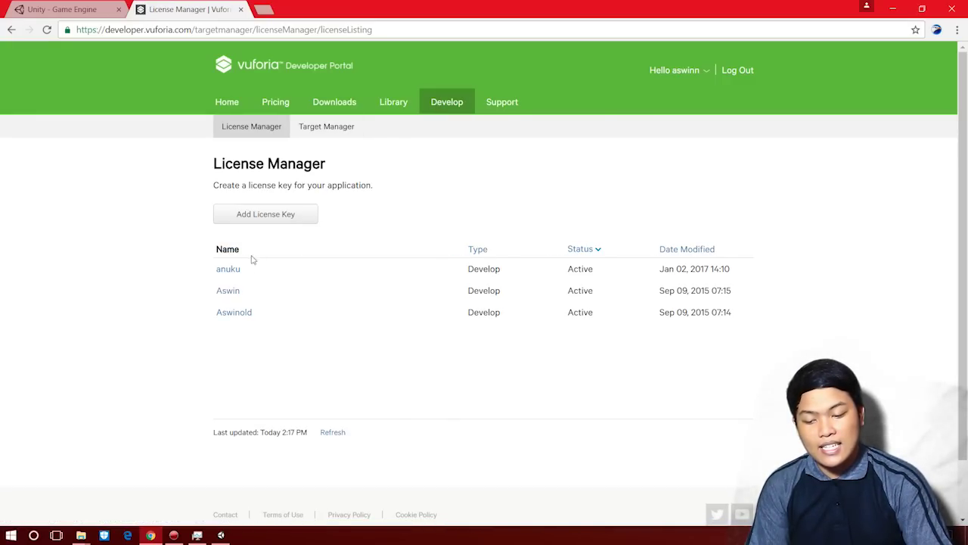
pyautogui.click(231, 270)
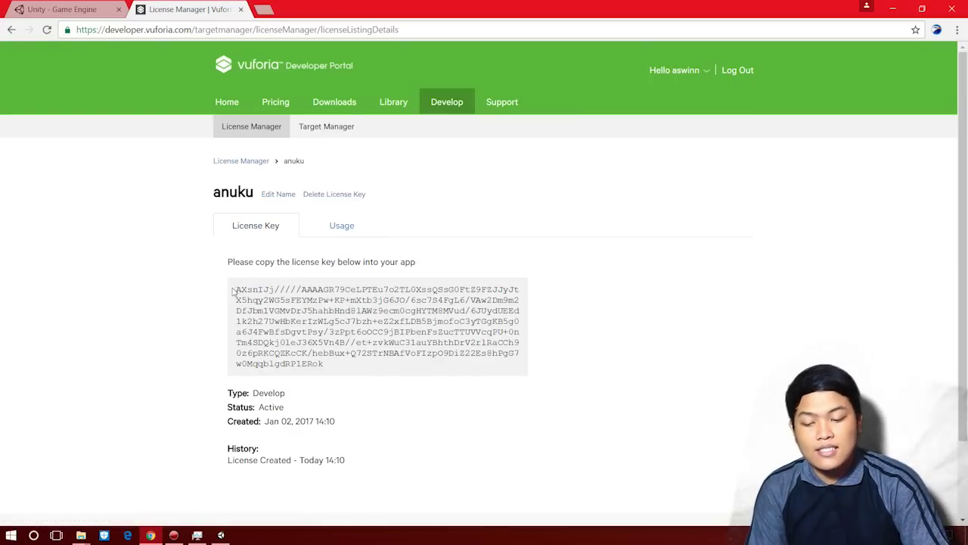
pyautogui.moveTo(236, 289); pyautogui.dragTo(355, 376)
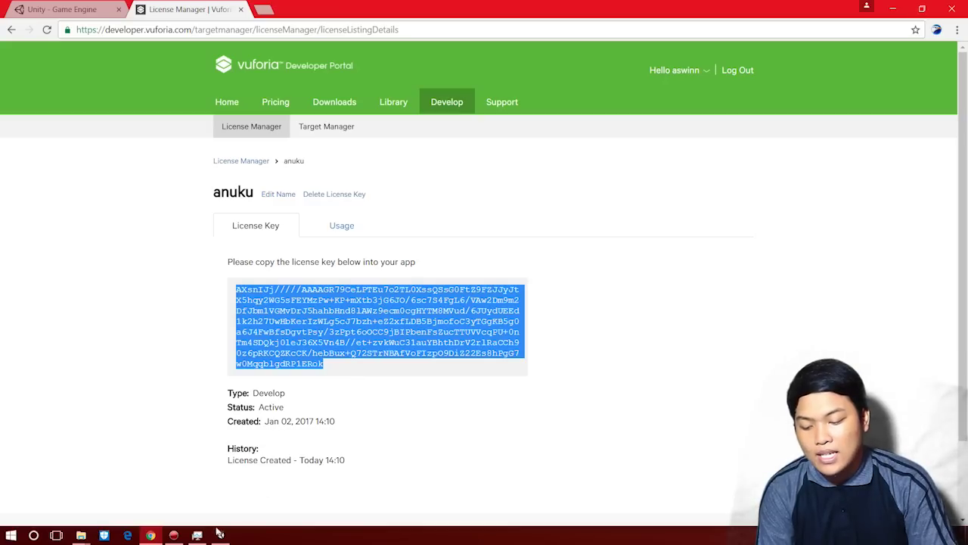
pyautogui.rightClick(376, 310)
pyautogui.click(397, 317)
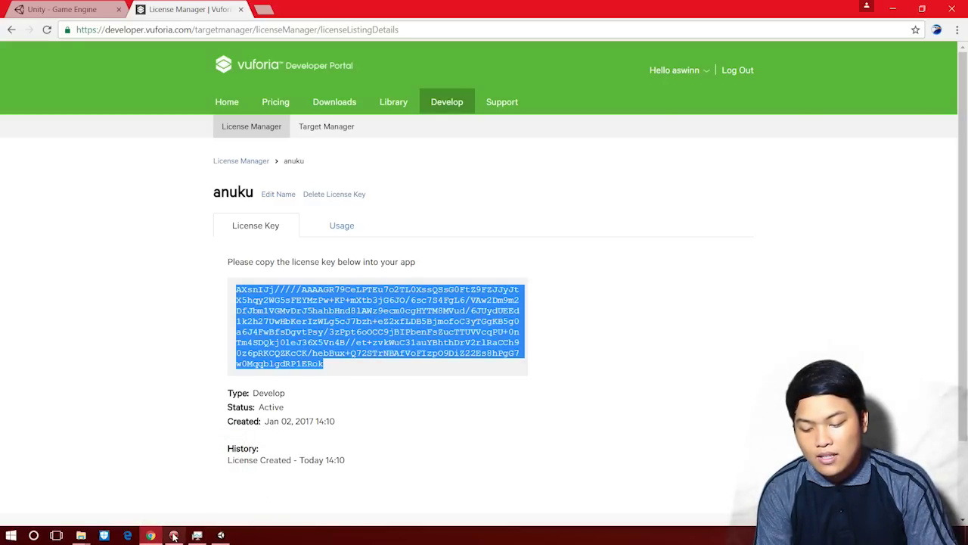
# Switch back to Unity and paste the copied license key into the ARCamera's App License Key field
pyautogui.click(221, 535)
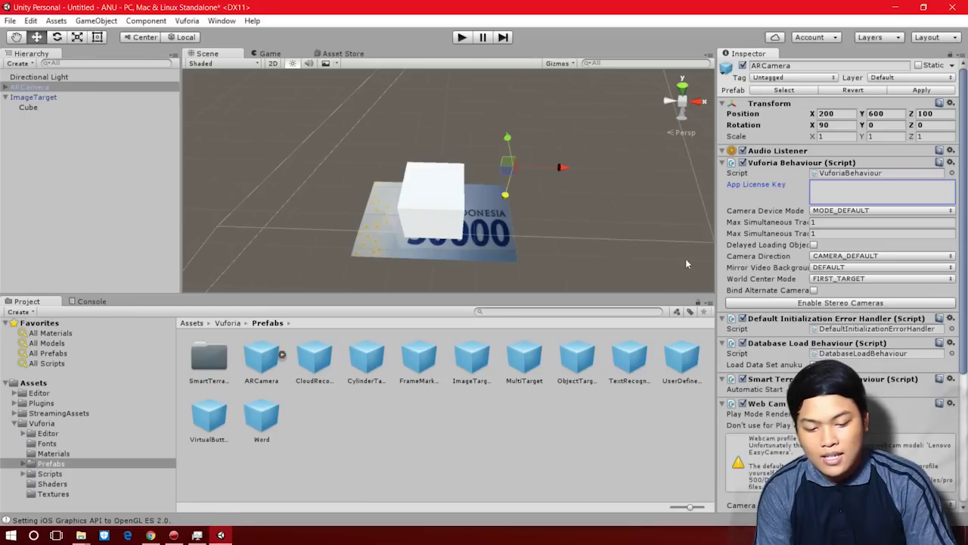
pyautogui.rightClick(879, 190)
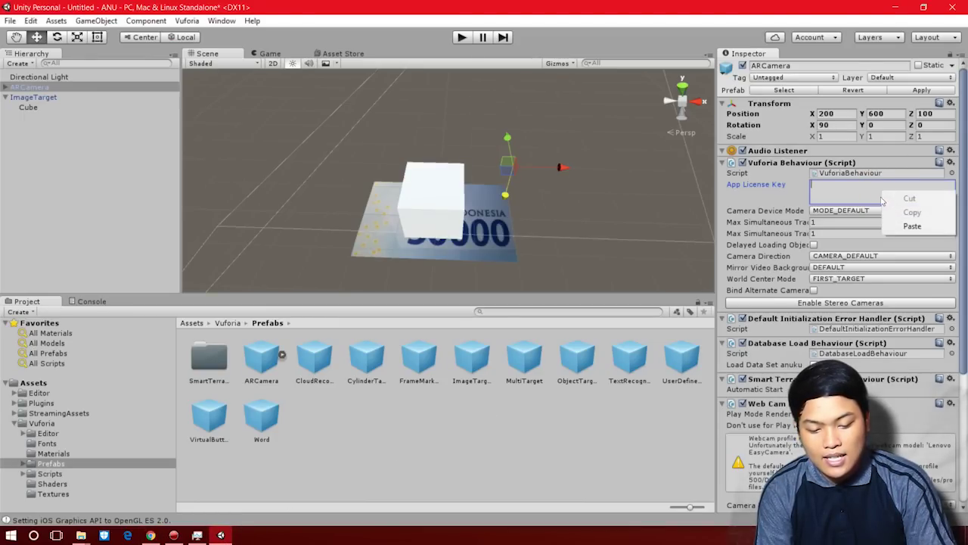
pyautogui.click(911, 226)
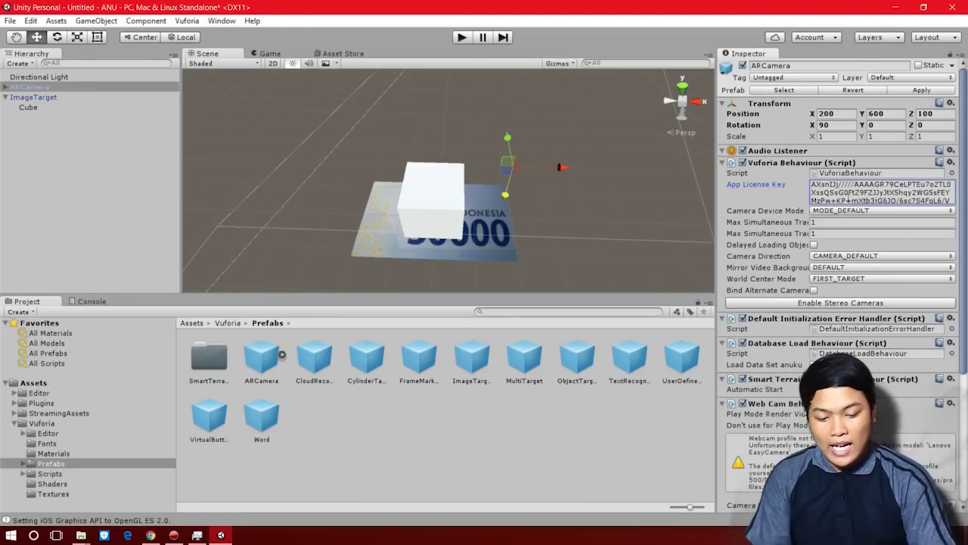
# Enable Load Data Set anuku and Activate in the ARCamera's Database Load Behaviour
pyautogui.scroll(-3, 851, 337)
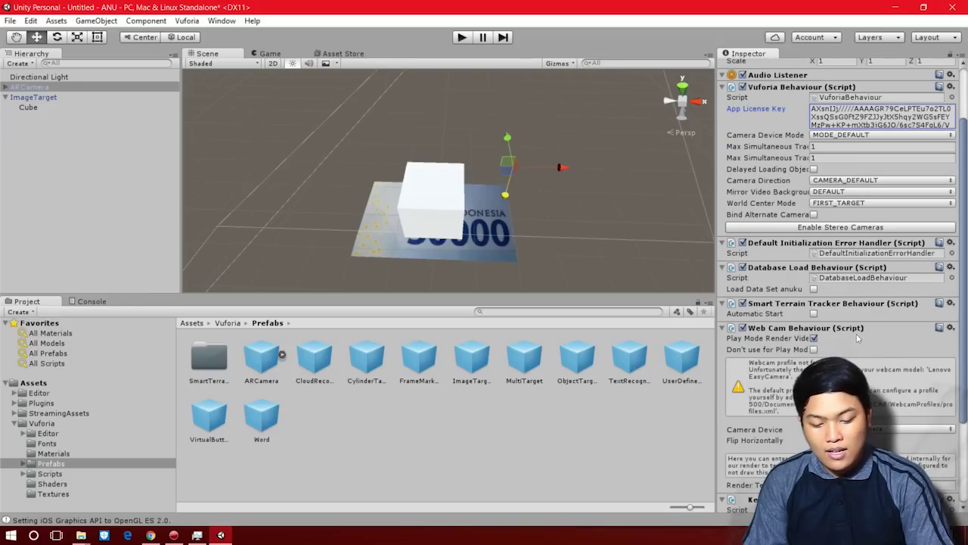
pyautogui.scroll(-2, 858, 338)
pyautogui.scroll(2, 851, 328)
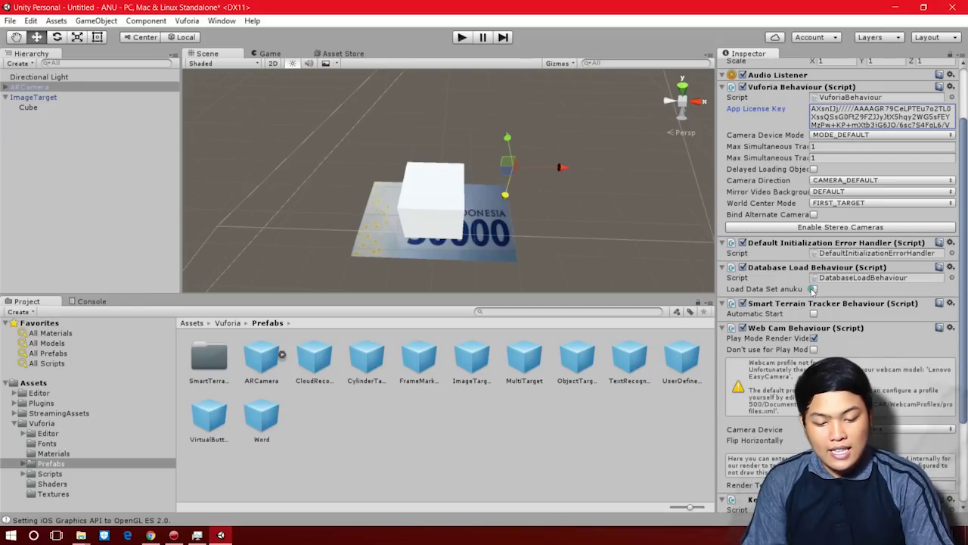
pyautogui.click(814, 289)
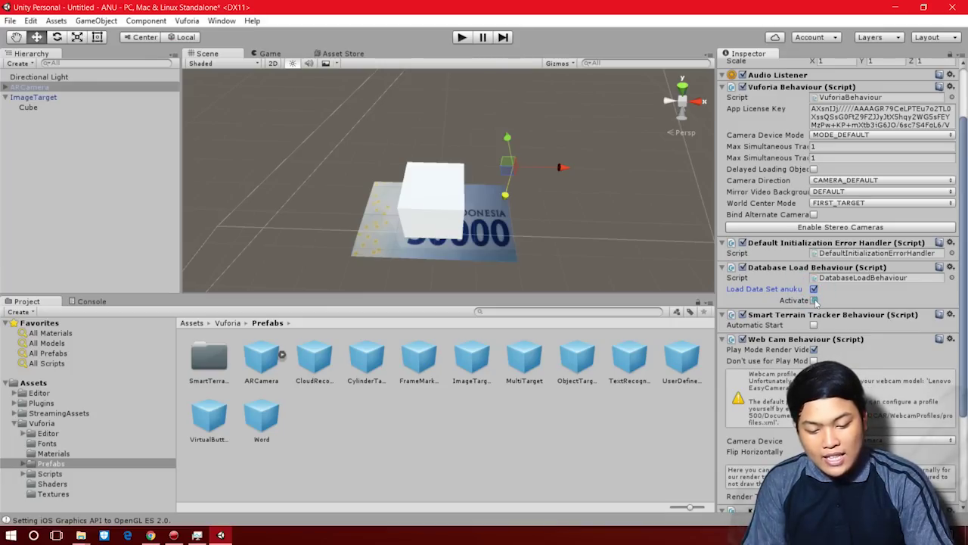
pyautogui.click(814, 300)
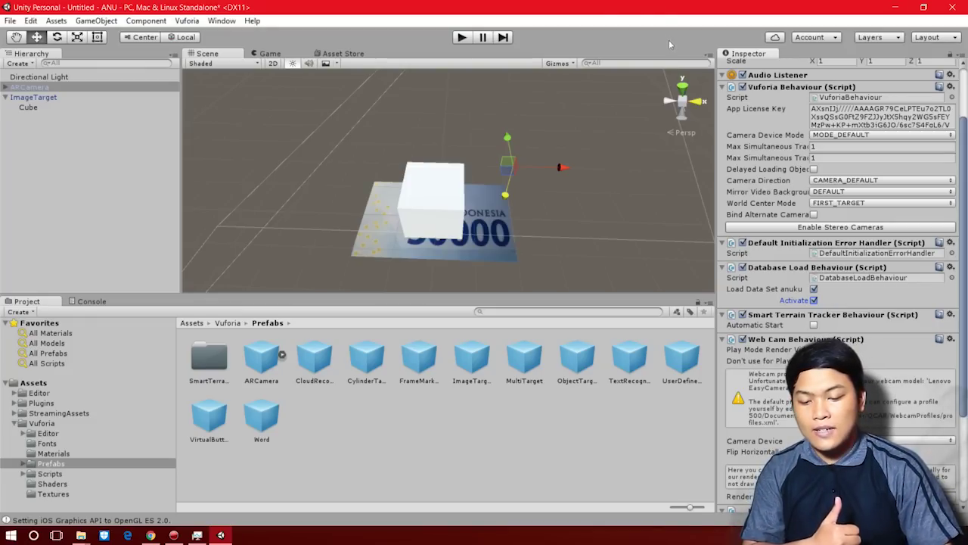
# Run the scene in Play mode to test the webcam tracking of the image target, and stop it
pyautogui.click(463, 38)
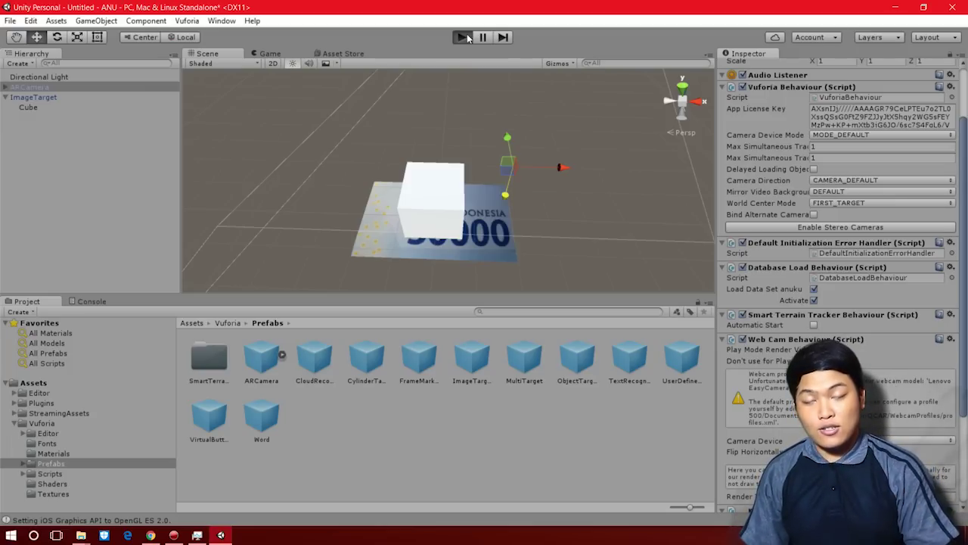
pyautogui.click(463, 37)
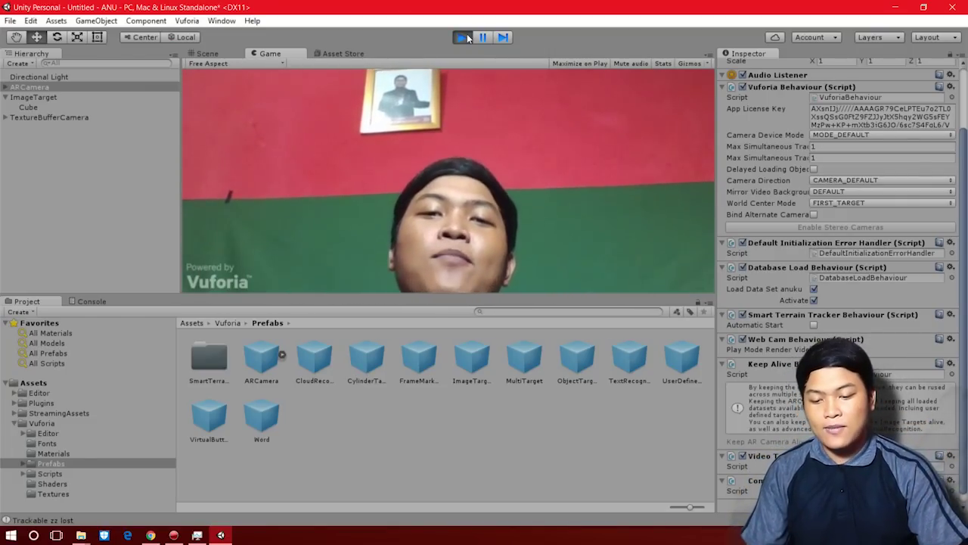
pyautogui.click(461, 38)
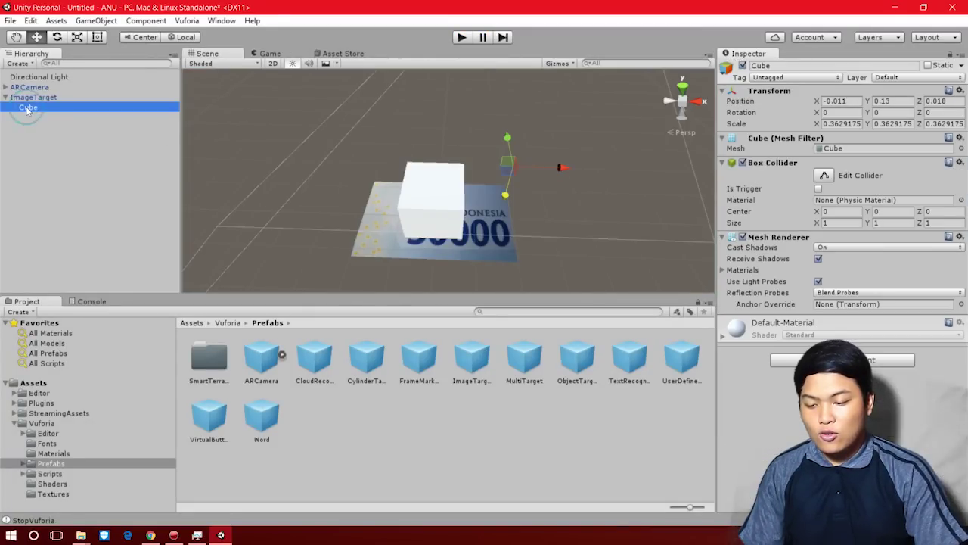
# Delete the Cube under ImageTarget
pyautogui.click(28, 108)
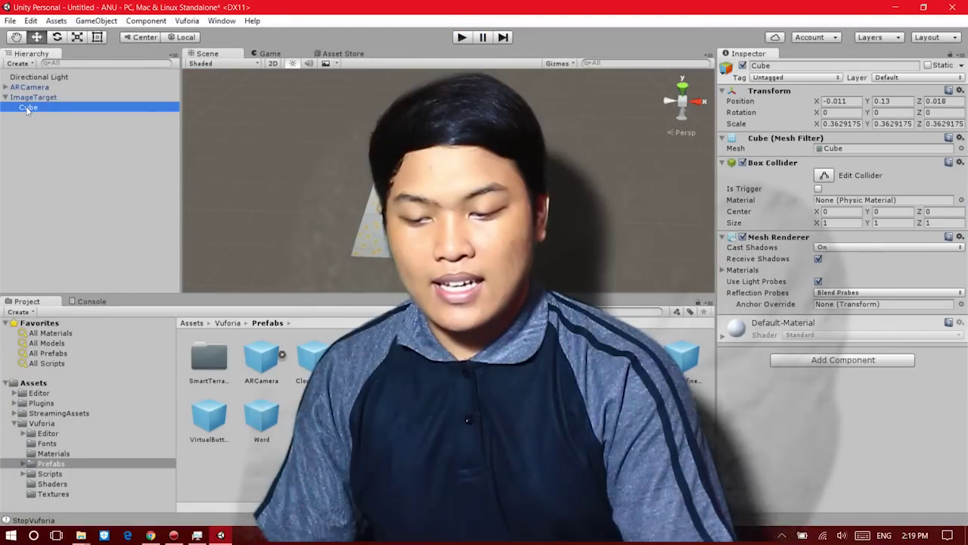
pyautogui.press('Delete')
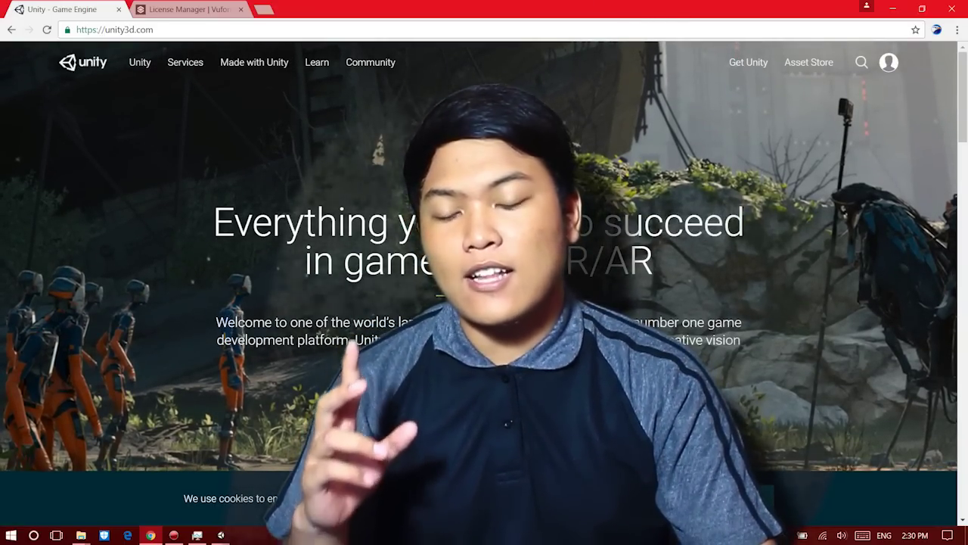
# Switch to Chrome, sign in to the Unity website and open the Asset Store
pyautogui.click(889, 63)
pyautogui.click(747, 280)
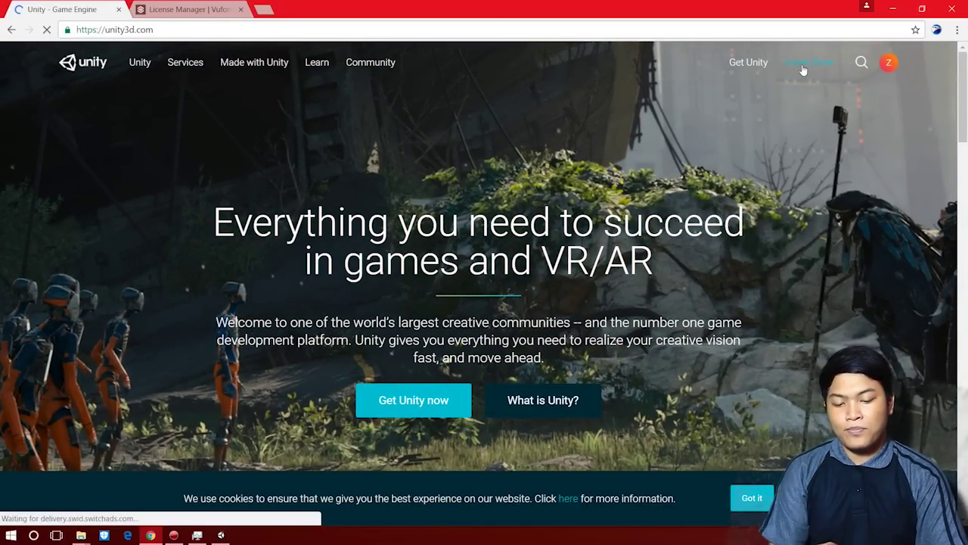
pyautogui.click(803, 65)
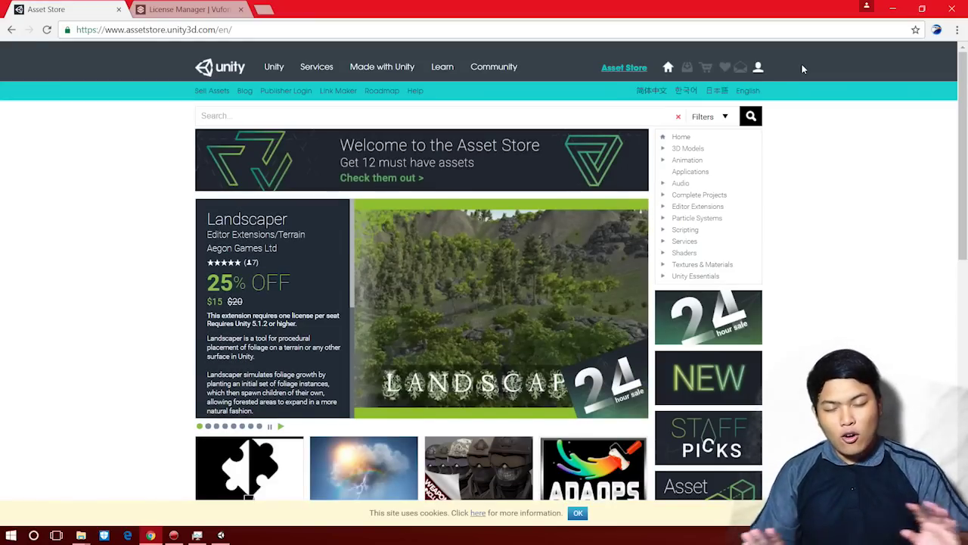
# Search the Asset Store for "unity chan" and open the free "Unity-chan!" Model page
pyautogui.click(409, 114)
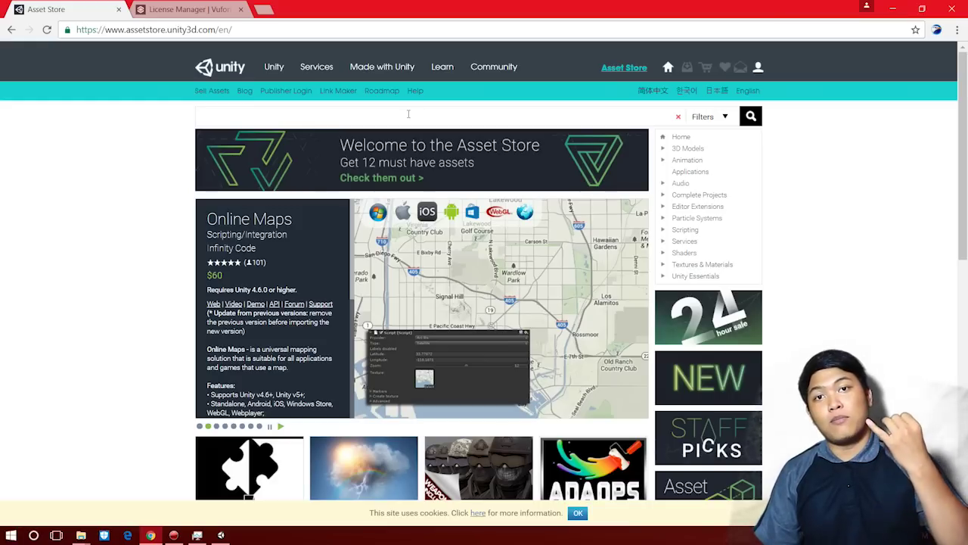
pyautogui.write('unit')
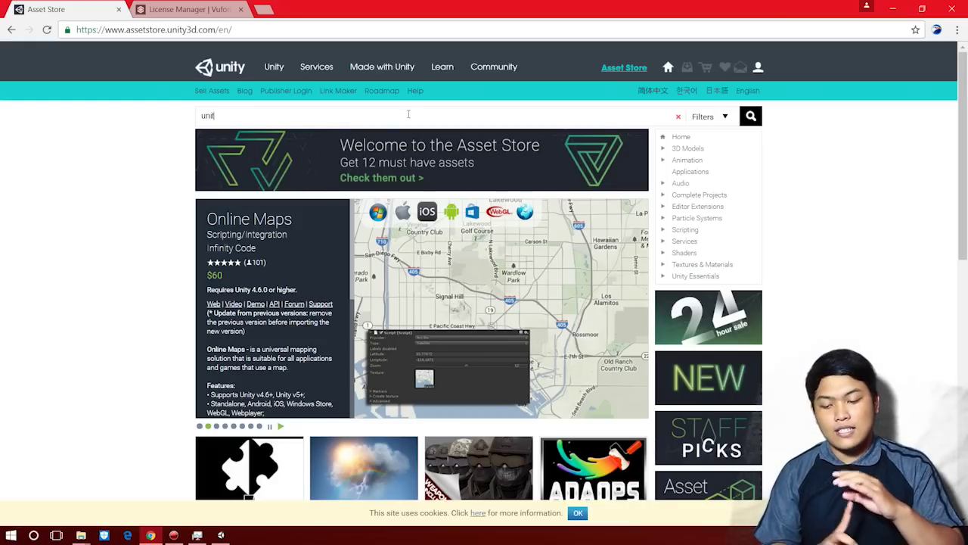
pyautogui.write('y chan')
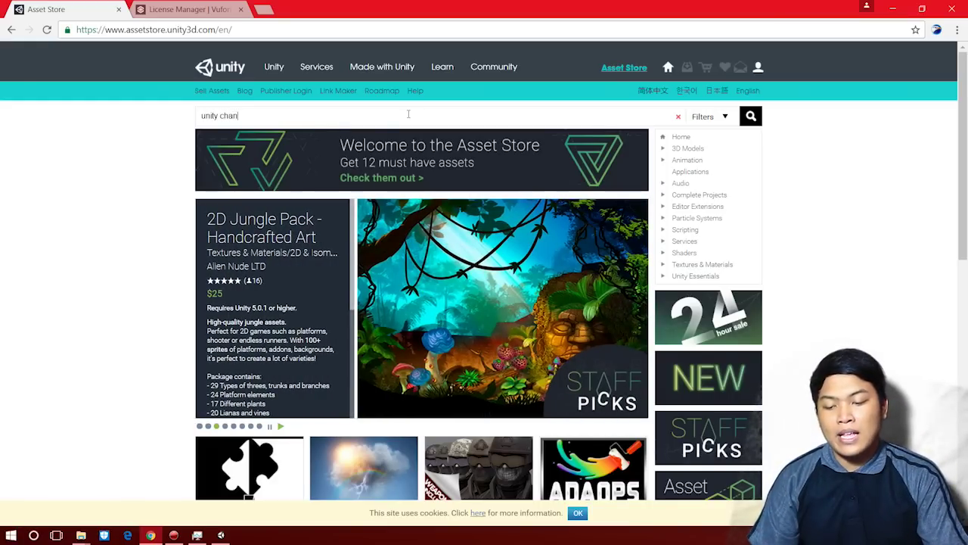
pyautogui.press('Return')
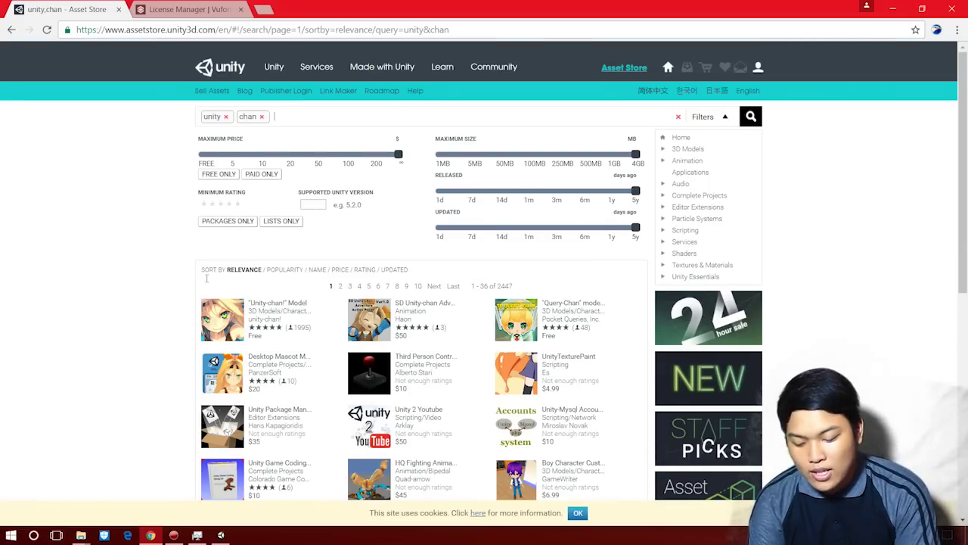
pyautogui.click(211, 319)
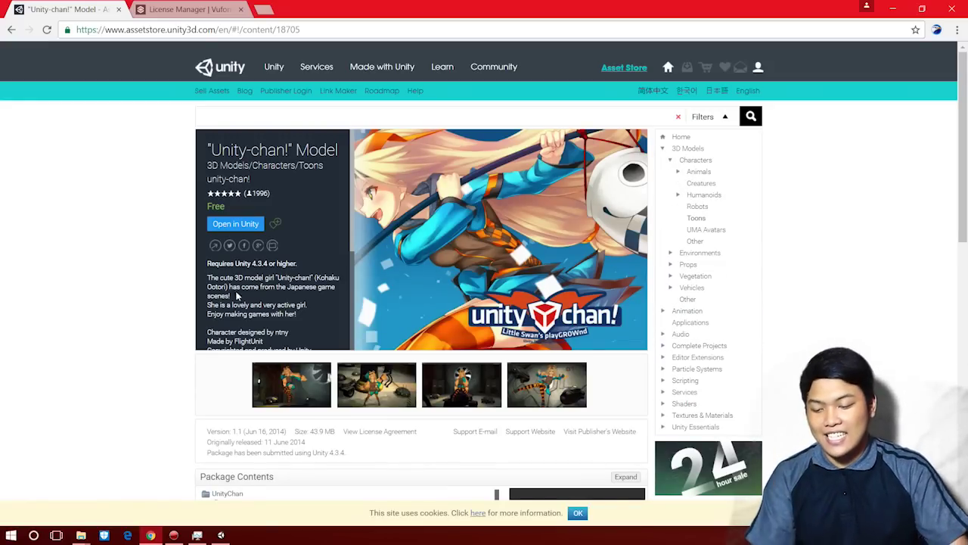
# Open the "Unity-chan!" Model asset in Unity and import the whole package into the project
pyautogui.click(234, 225)
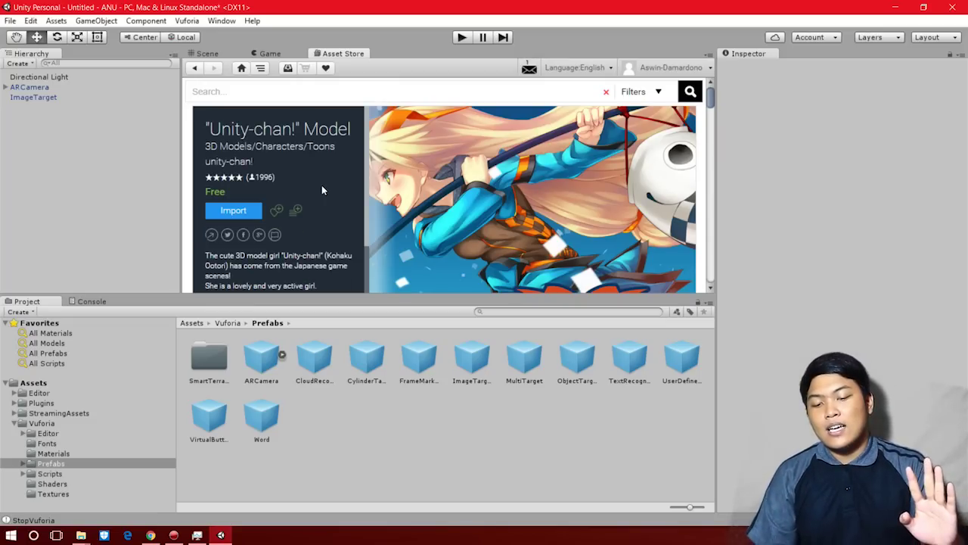
pyautogui.click(240, 215)
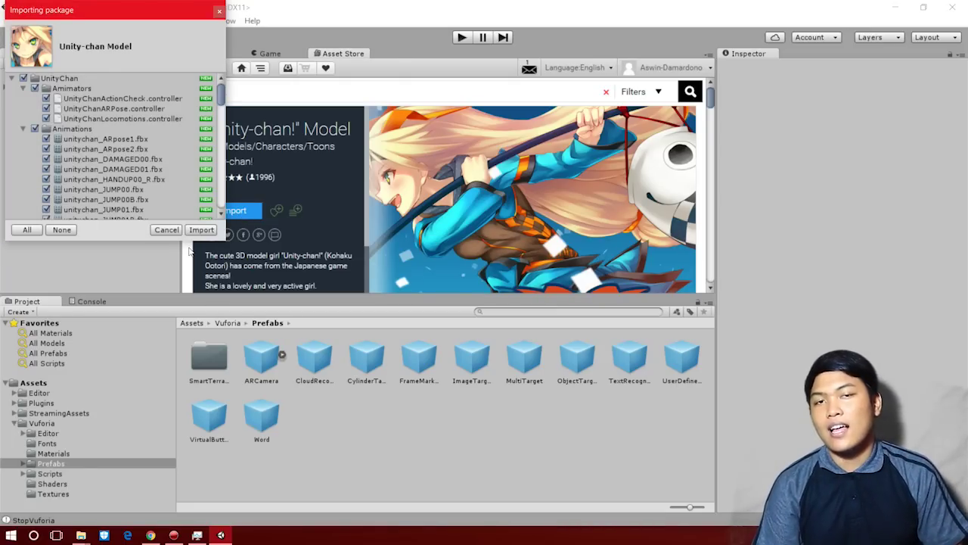
pyautogui.click(205, 230)
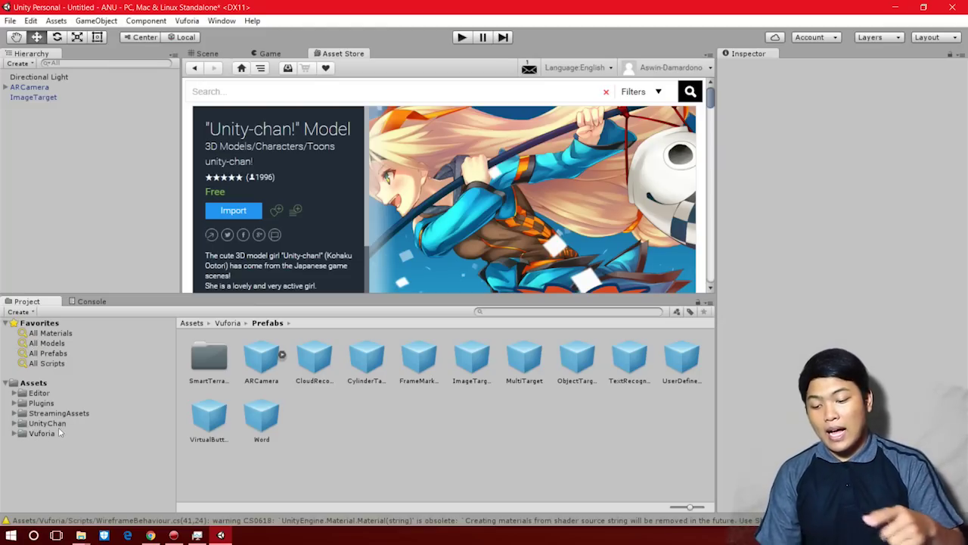
# Browse the imported UnityChan asset folders and select the unitychan model in Models
pyautogui.click(15, 424)
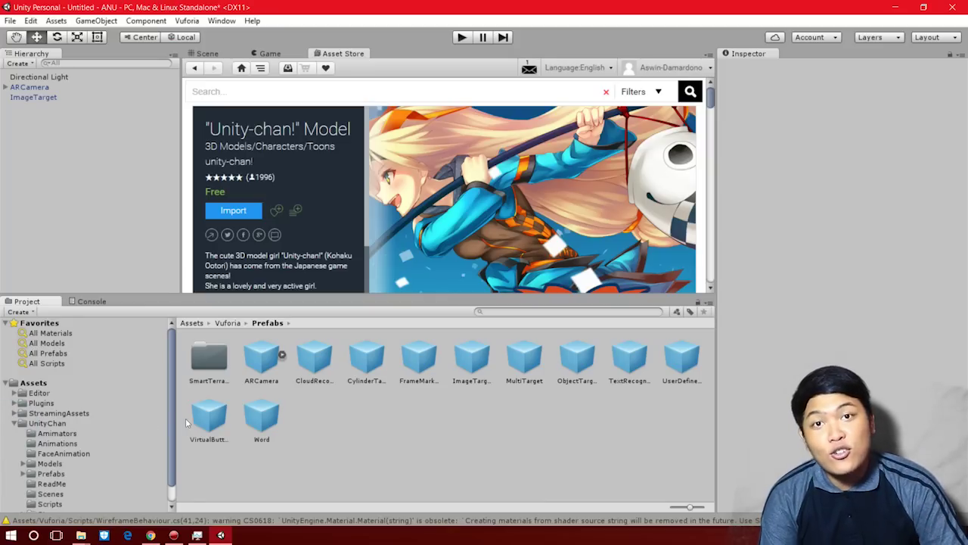
pyautogui.scroll(-2, 163, 428)
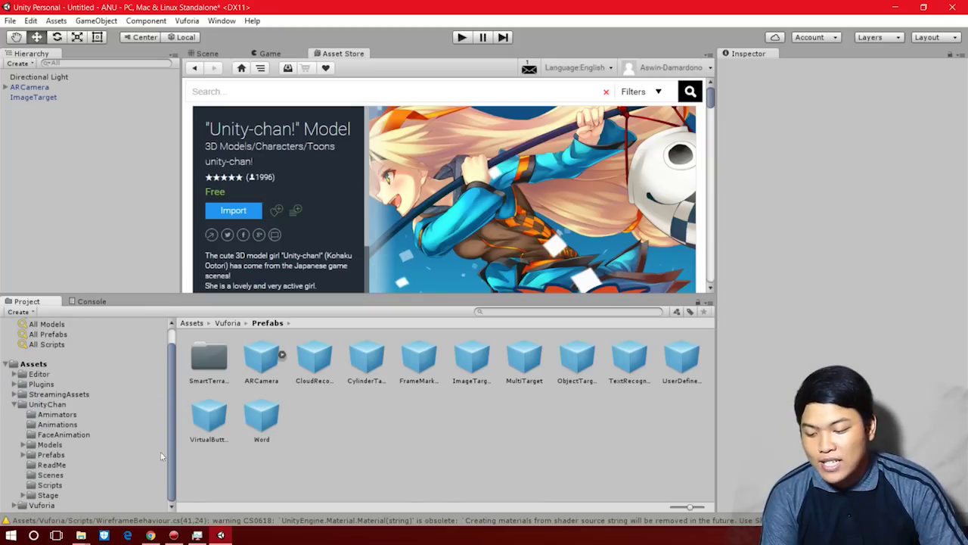
pyautogui.click(60, 425)
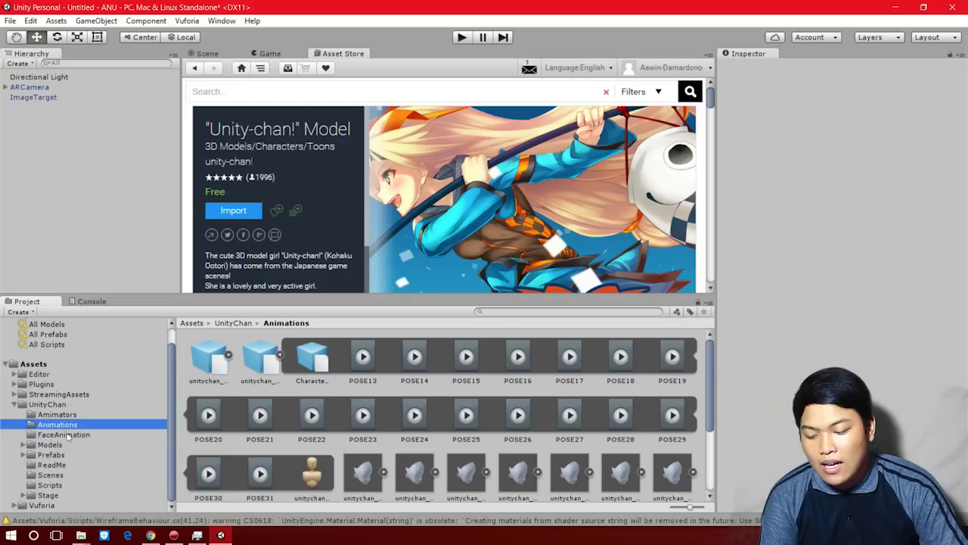
pyautogui.click(65, 435)
pyautogui.click(59, 446)
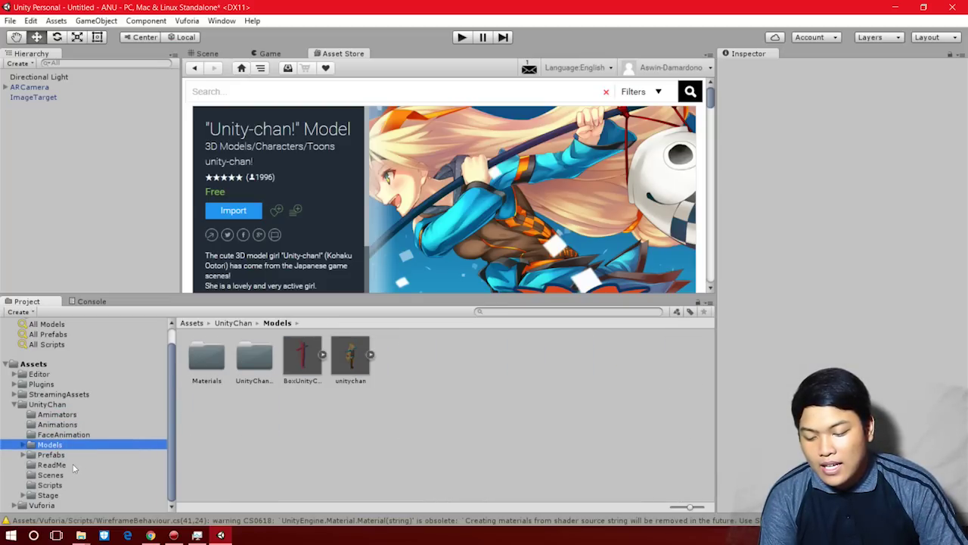
pyautogui.click(354, 361)
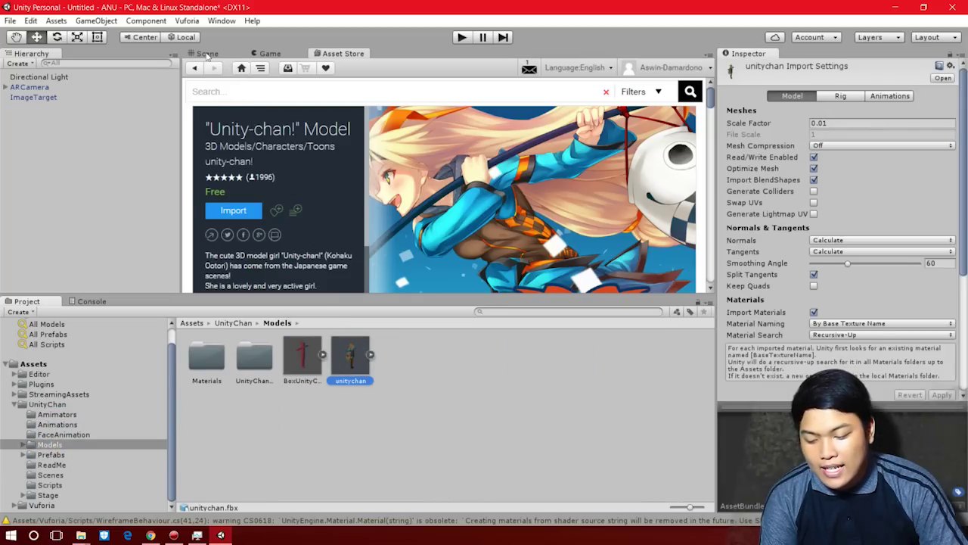
# Move the Camera under ARCamera in the Scene view to about X -203, Y -84, Z 33, over the image target
pyautogui.click(205, 55)
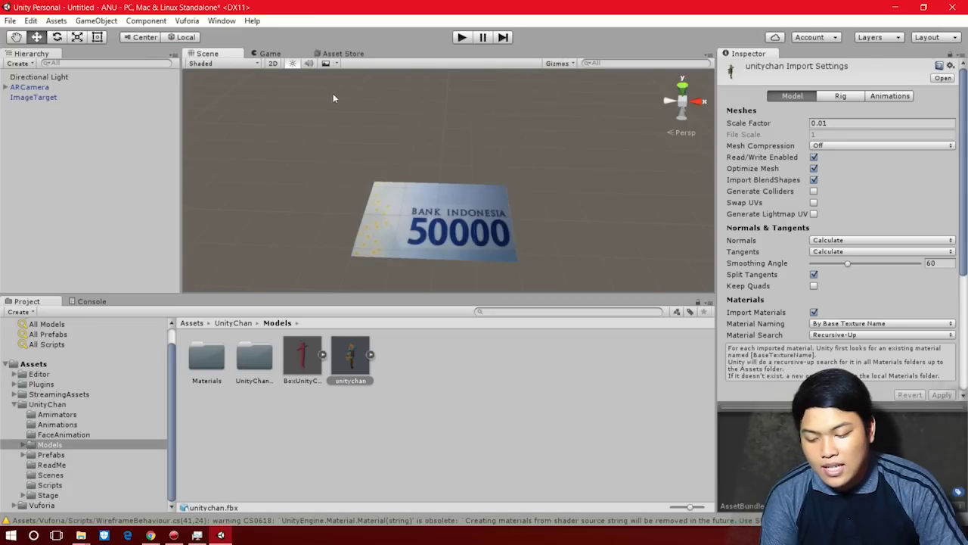
pyautogui.click(6, 87)
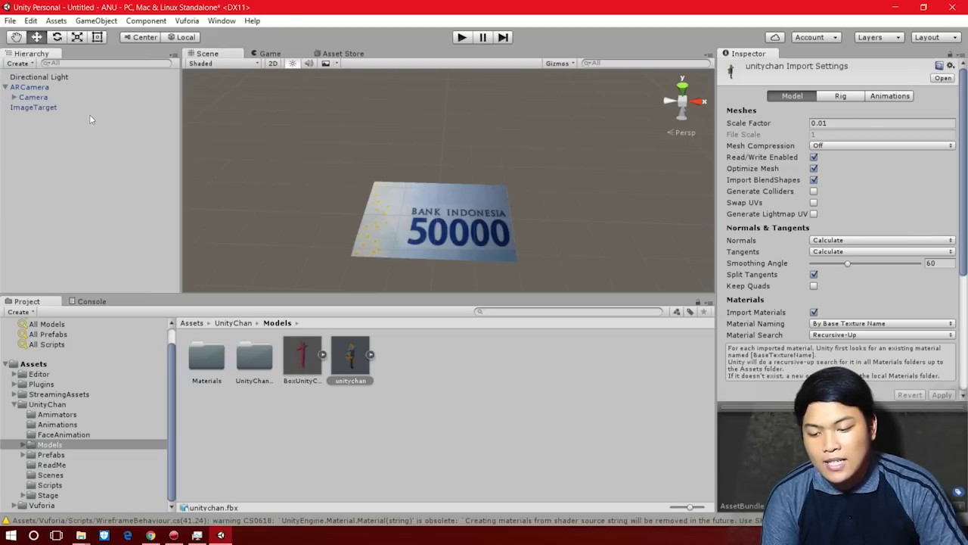
pyautogui.click(41, 108)
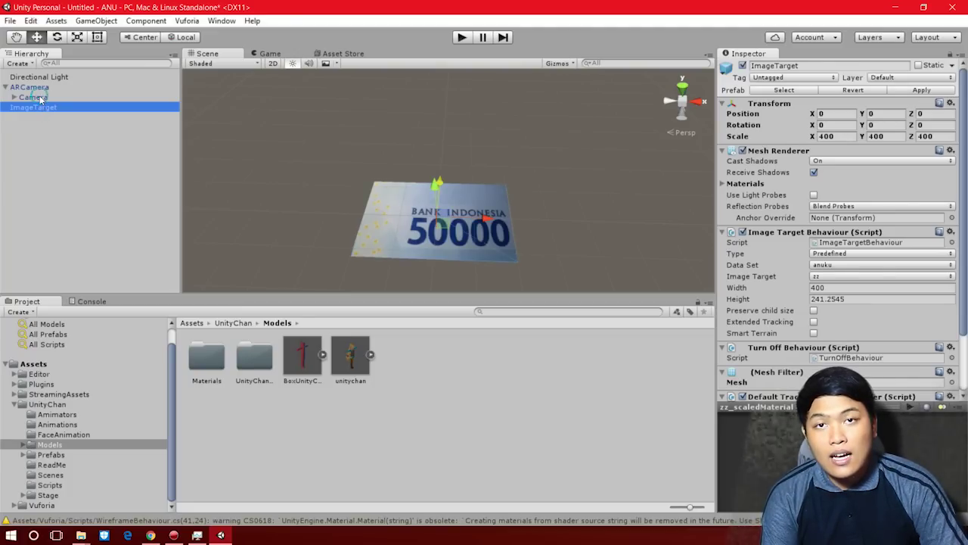
pyautogui.click(33, 97)
pyautogui.scroll(-2, 490, 180)
pyautogui.scroll(-1, 494, 184)
pyautogui.scroll(-2, 560, 208)
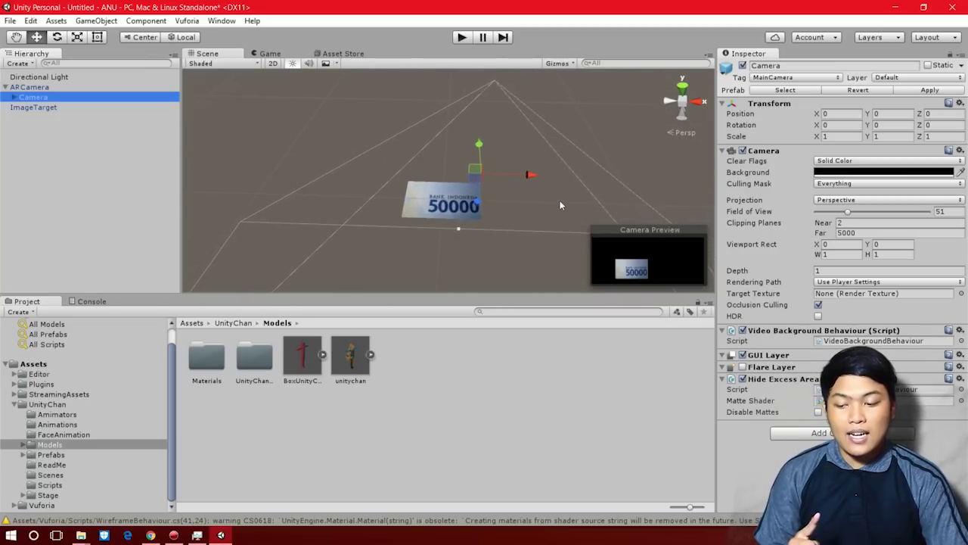
pyautogui.moveTo(530, 174); pyautogui.dragTo(502, 174)
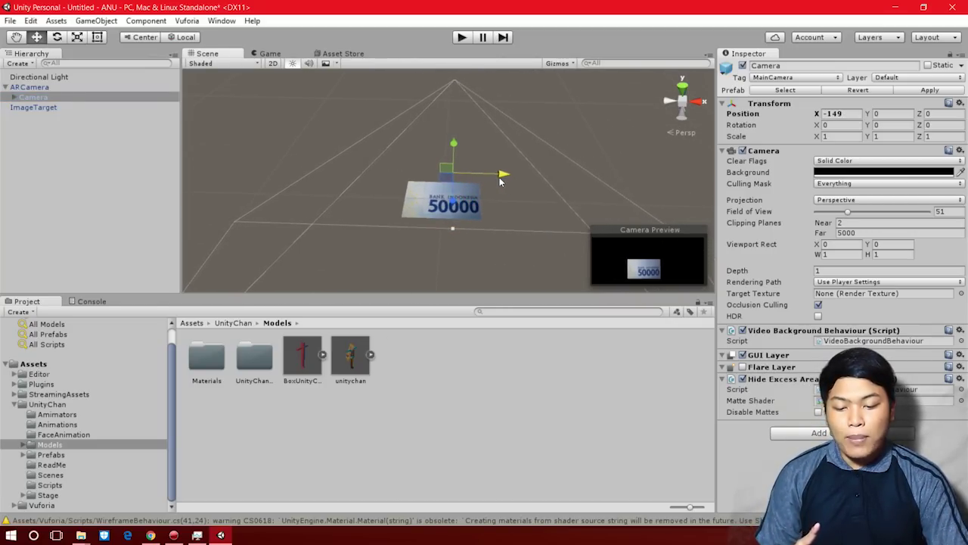
pyautogui.moveTo(452, 200); pyautogui.dragTo(453, 159)
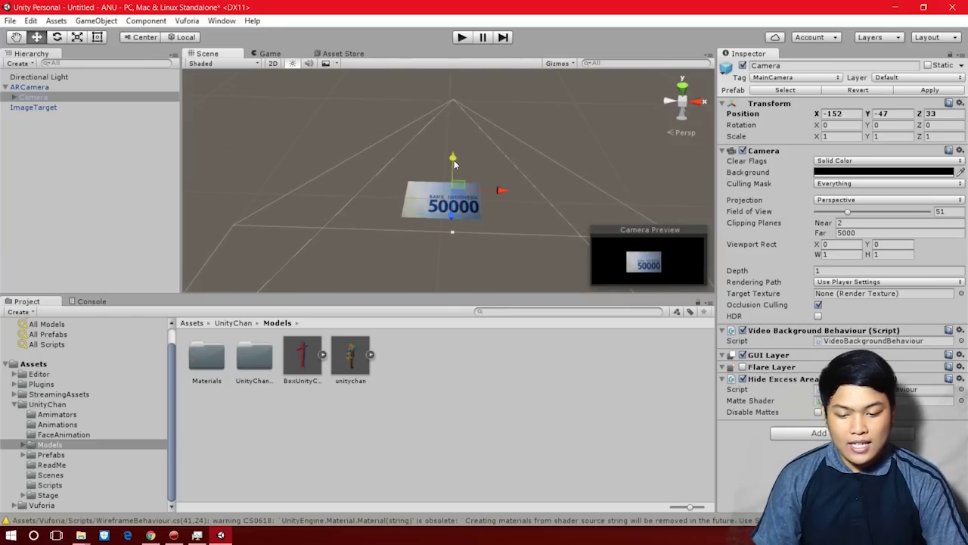
pyautogui.moveTo(502, 195); pyautogui.dragTo(492, 194)
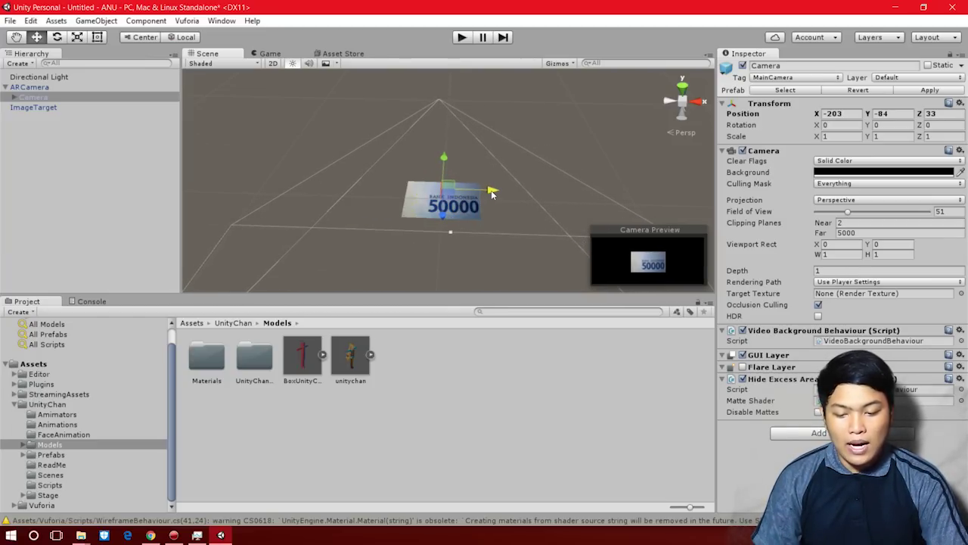
# Add the unitychan model from the Models folder as a child of ImageTarget and set its Y rotation to 180
pyautogui.click(44, 98)
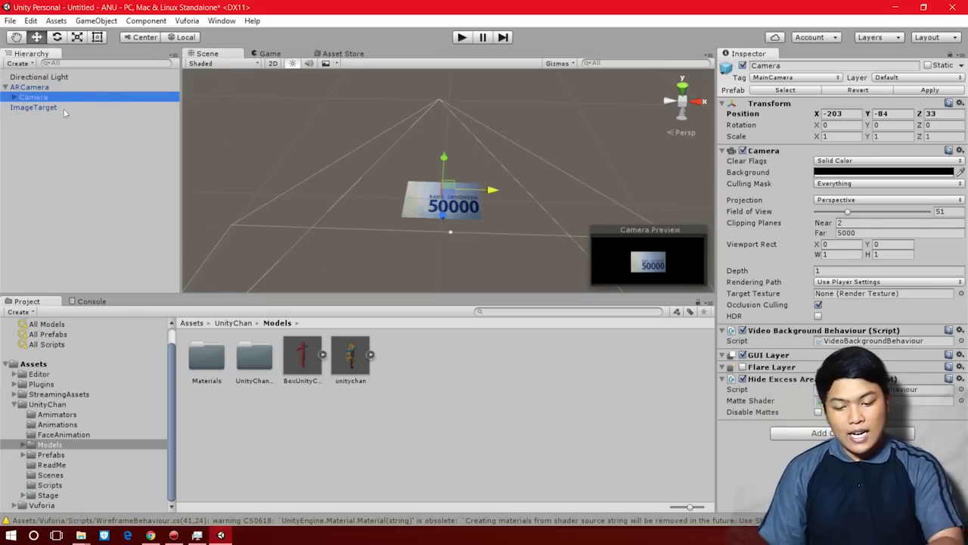
pyautogui.click(50, 109)
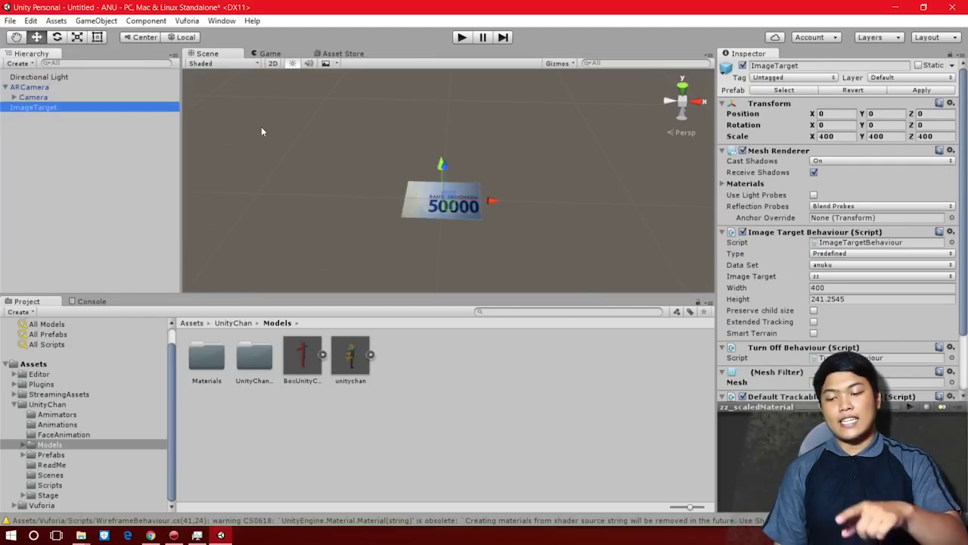
pyautogui.click(34, 98)
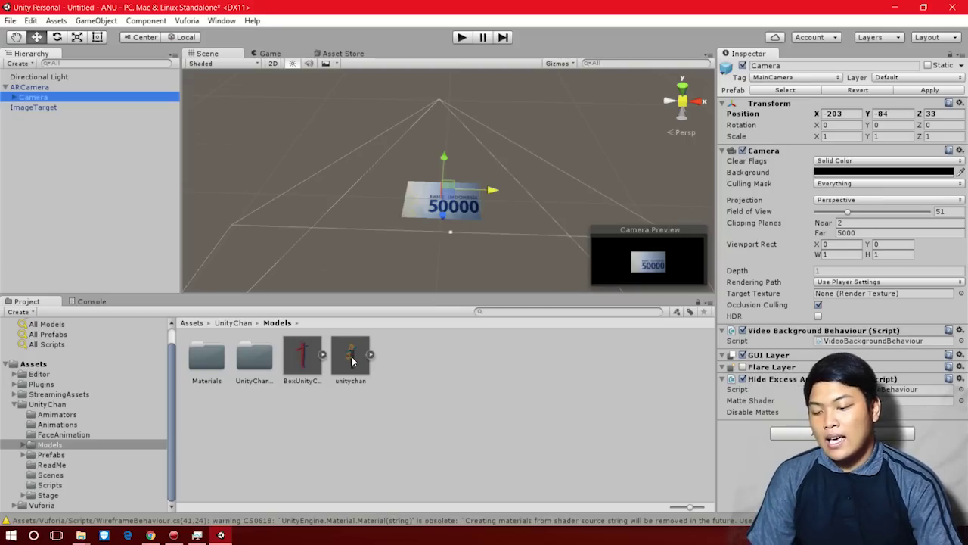
pyautogui.moveTo(352, 360); pyautogui.dragTo(45, 108)
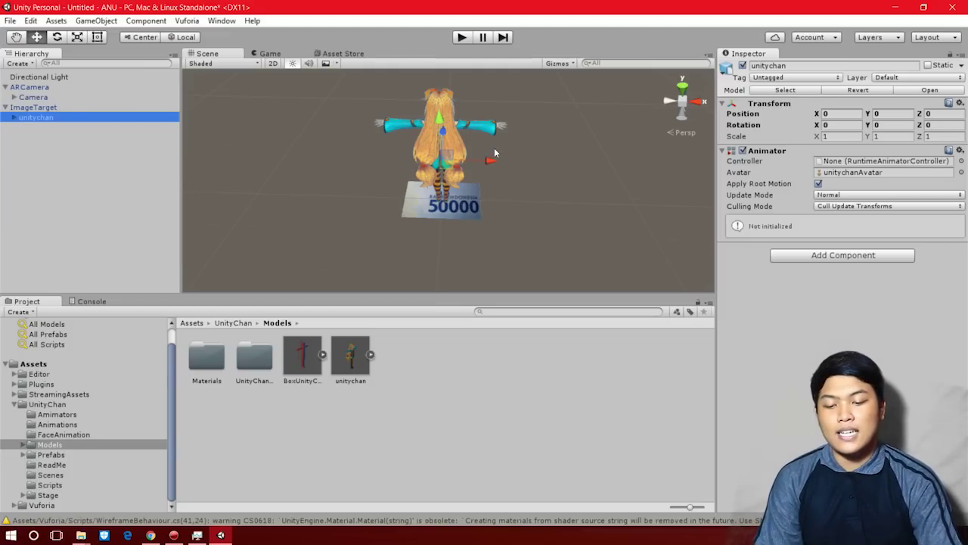
pyautogui.click(888, 125)
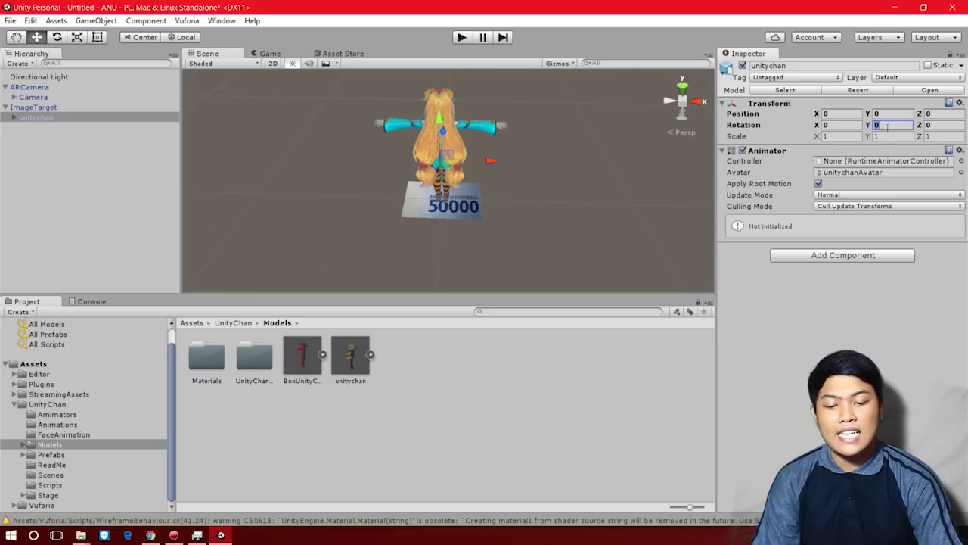
pyautogui.write('180')
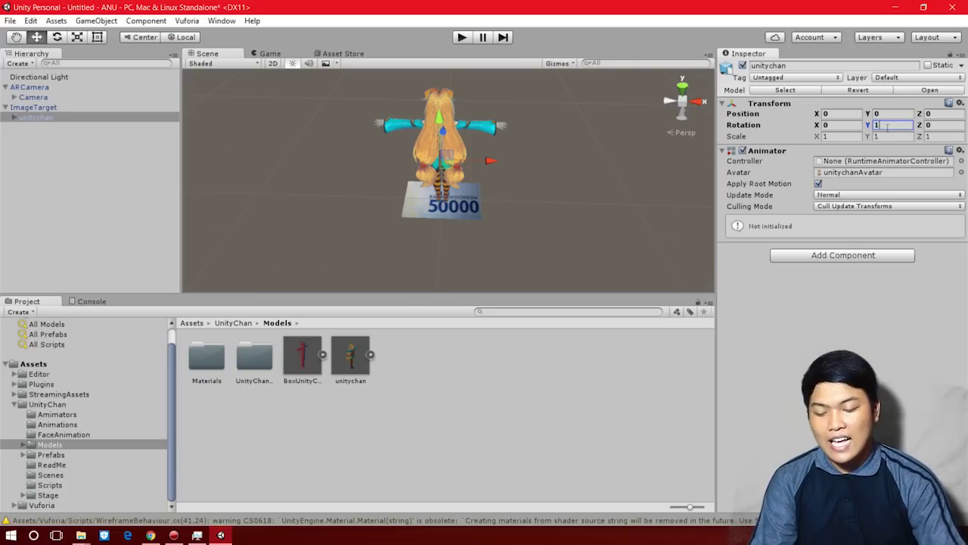
pyautogui.click(532, 171)
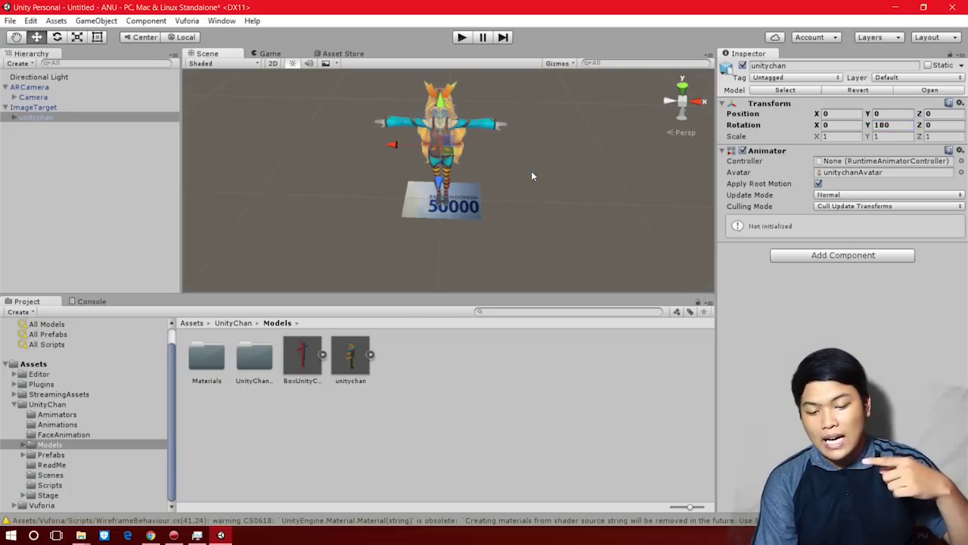
# Run the scene in Play mode to test the unitychan model on the image target, and stop it
pyautogui.click(443, 153)
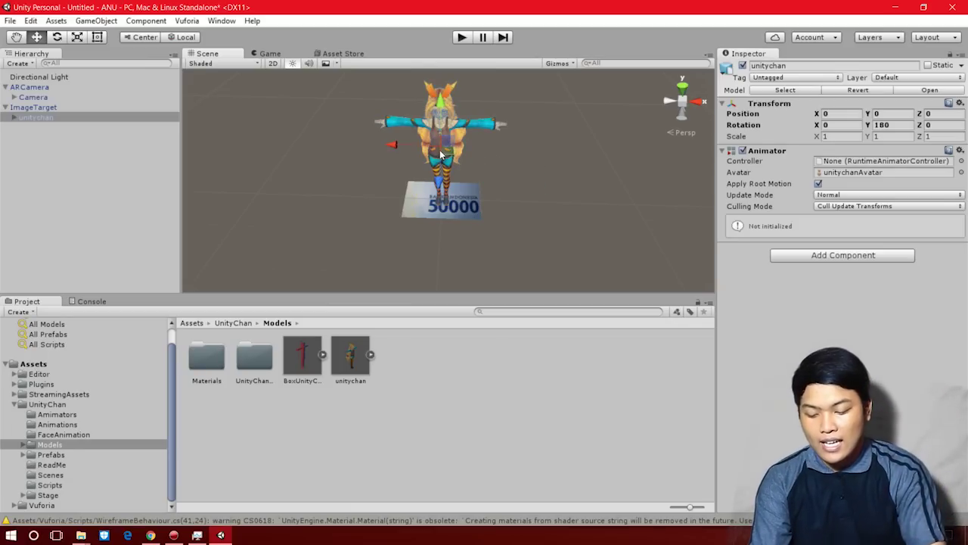
pyautogui.click(462, 37)
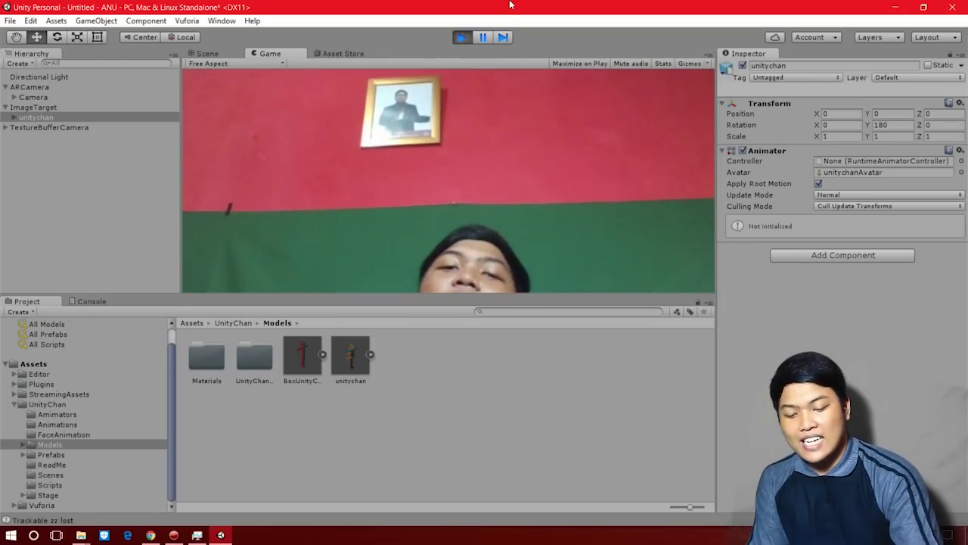
pyautogui.click(461, 37)
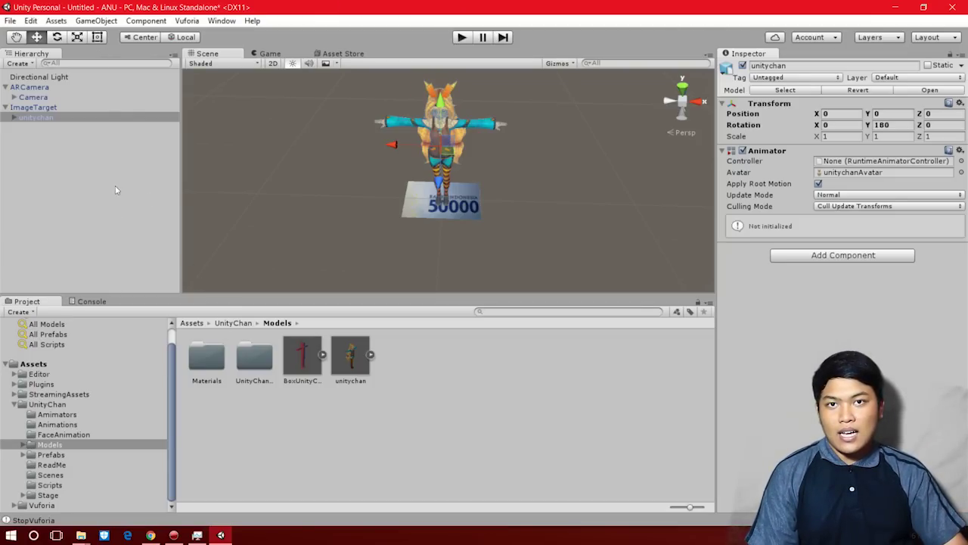
# Delete the unitychan model under ImageTarget
pyautogui.click(36, 118)
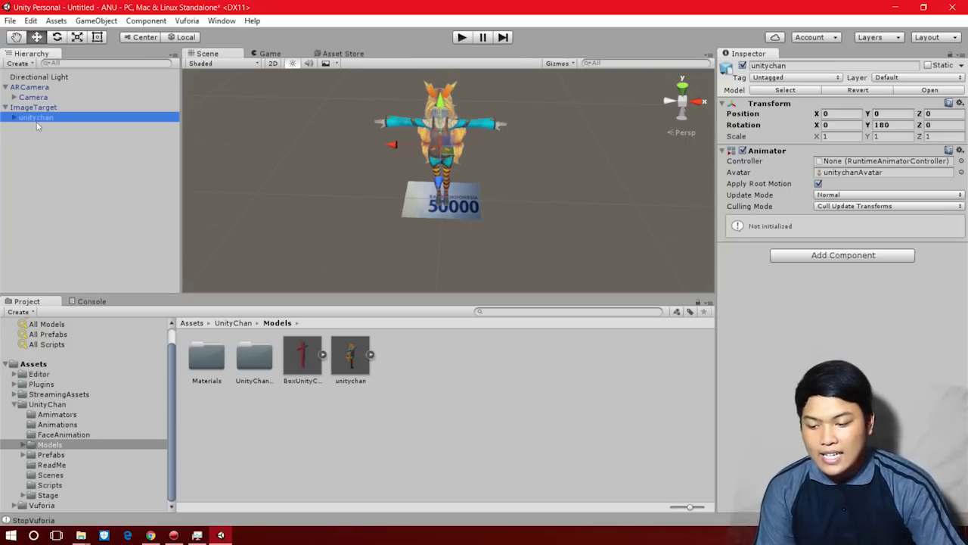
pyautogui.press('Delete')
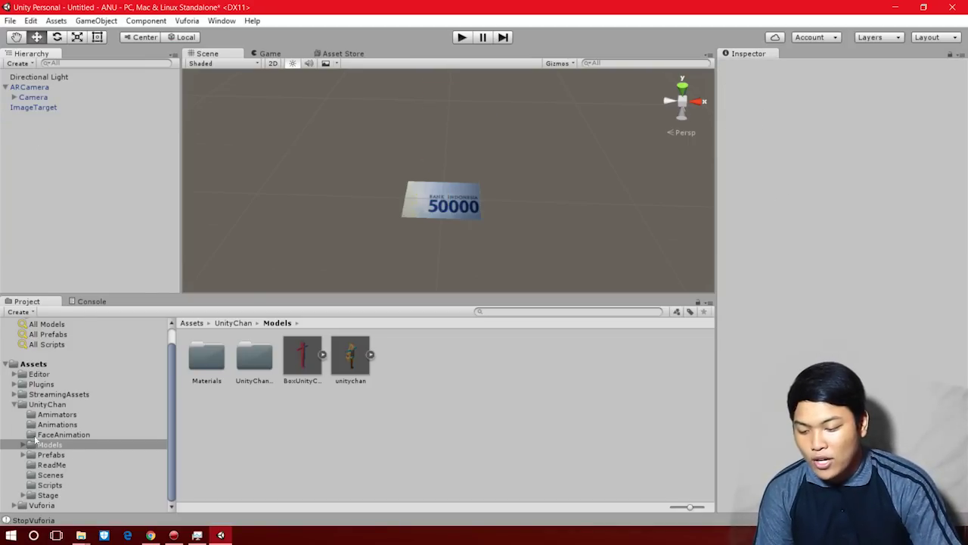
# Add the unitychan prefab from the UnityChan Prefabs folder as a child of ImageTarget and set its Y rotation to 180
pyautogui.click(14, 404)
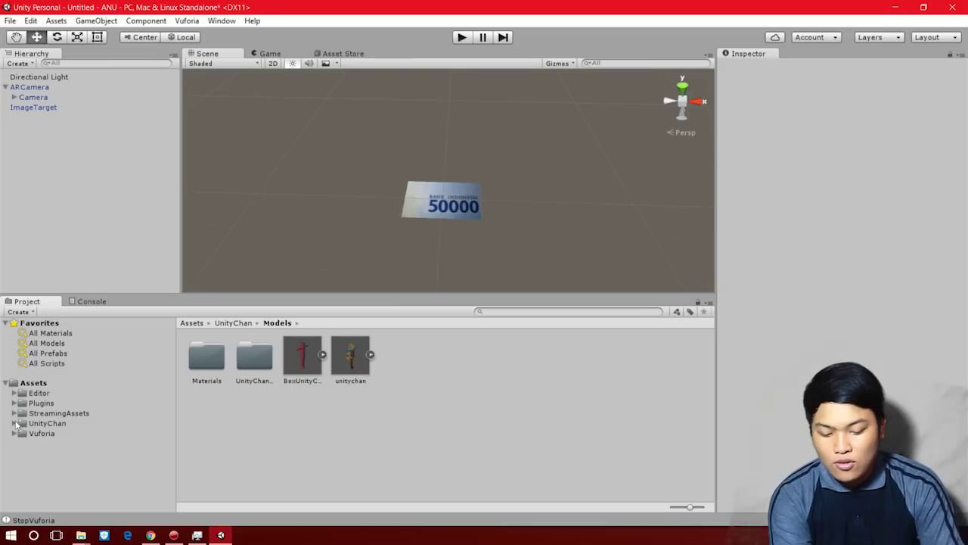
pyautogui.click(14, 423)
pyautogui.scroll(-1, 52, 483)
pyautogui.click(52, 456)
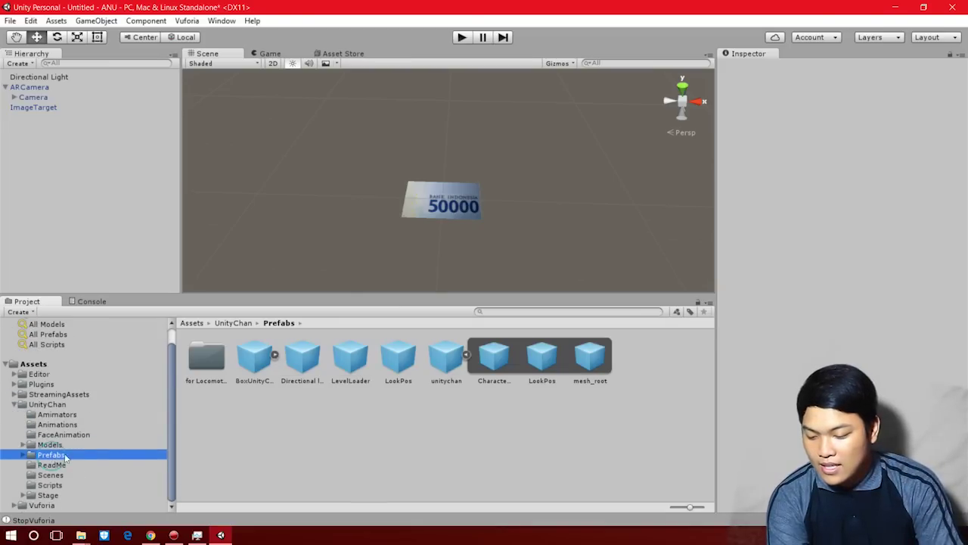
pyautogui.moveTo(447, 361); pyautogui.dragTo(49, 107)
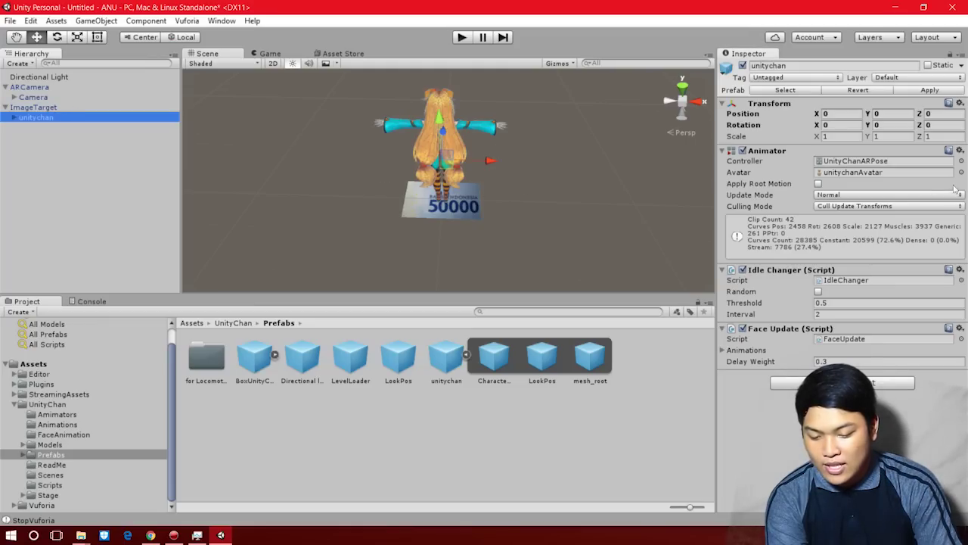
pyautogui.click(886, 125)
pyautogui.write('180')
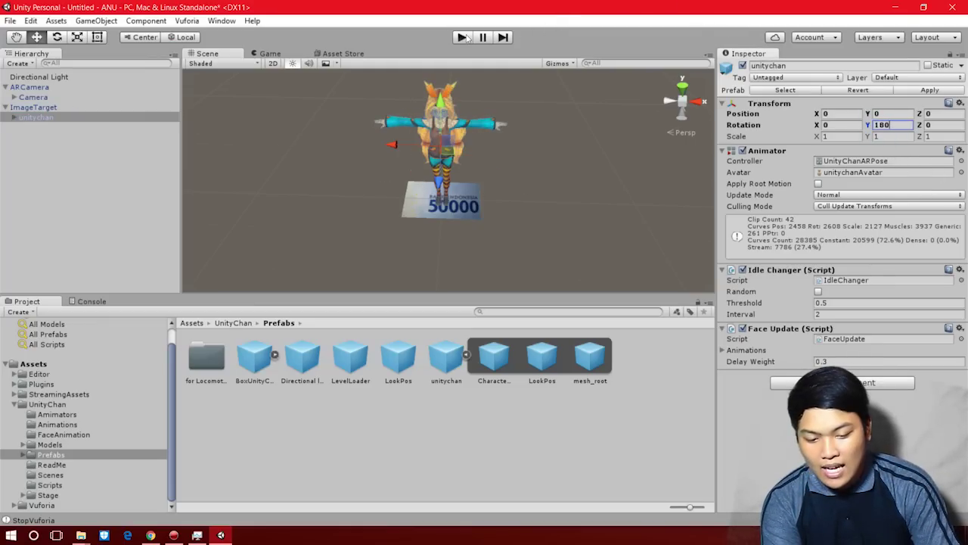
# Test the prefab in Play mode by changing to the next motion and applying the smile2@unitychan expression, and stop the scene
pyautogui.click(467, 38)
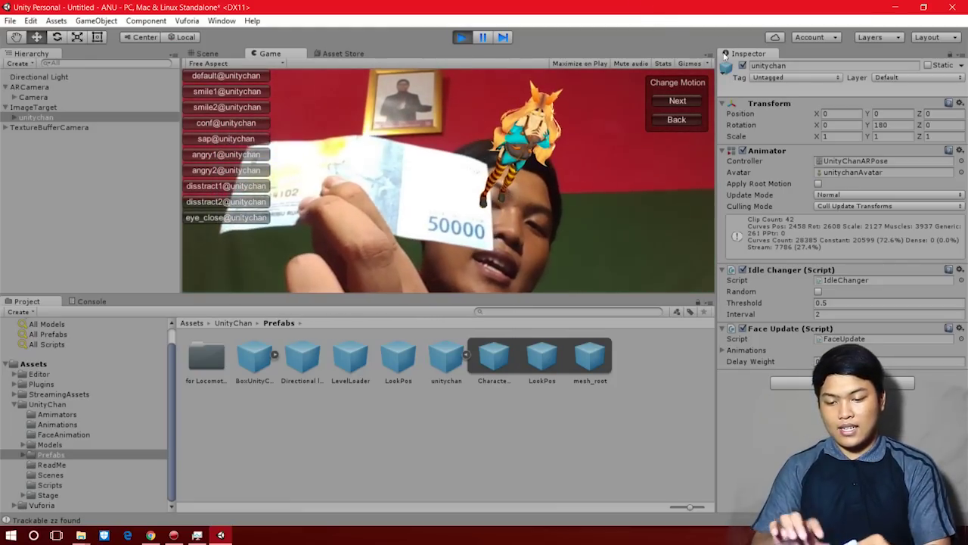
pyautogui.click(677, 101)
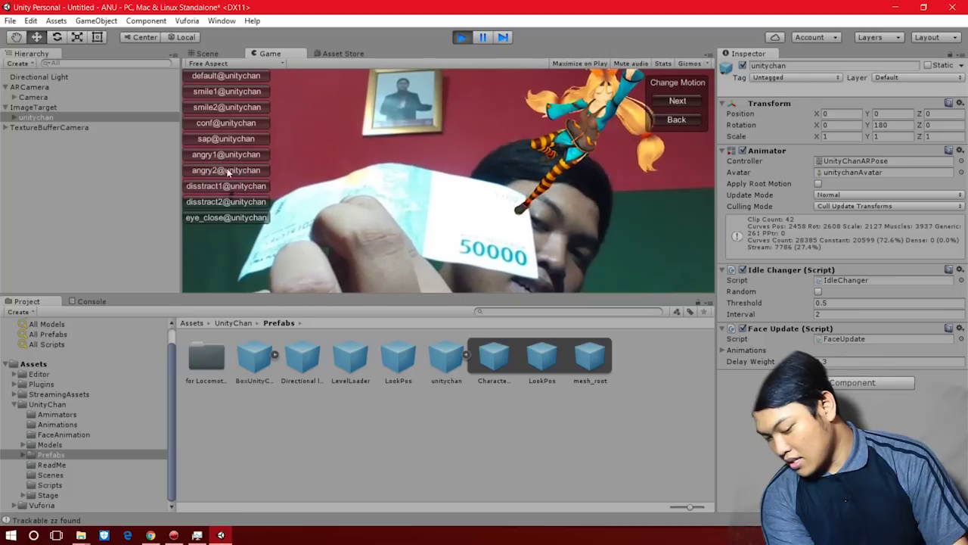
pyautogui.click(227, 107)
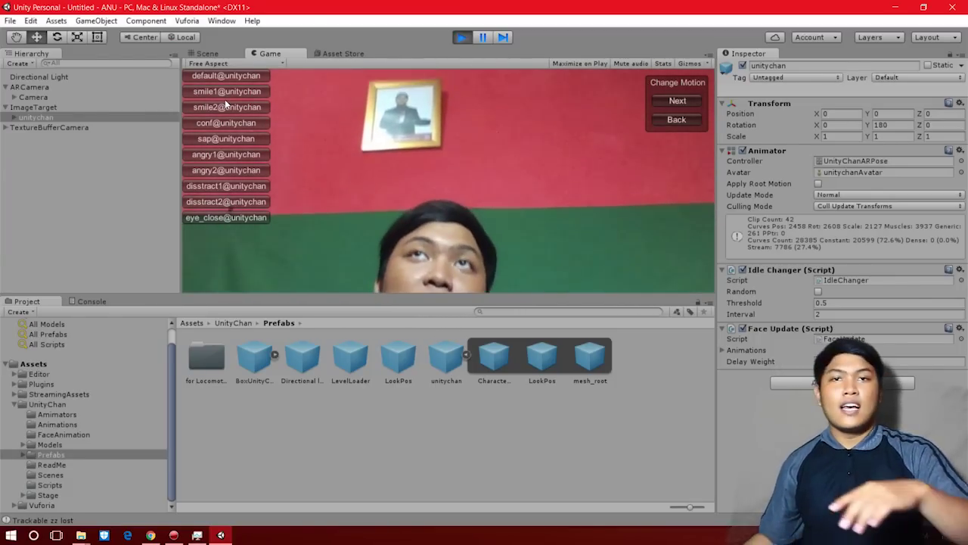
pyautogui.click(461, 38)
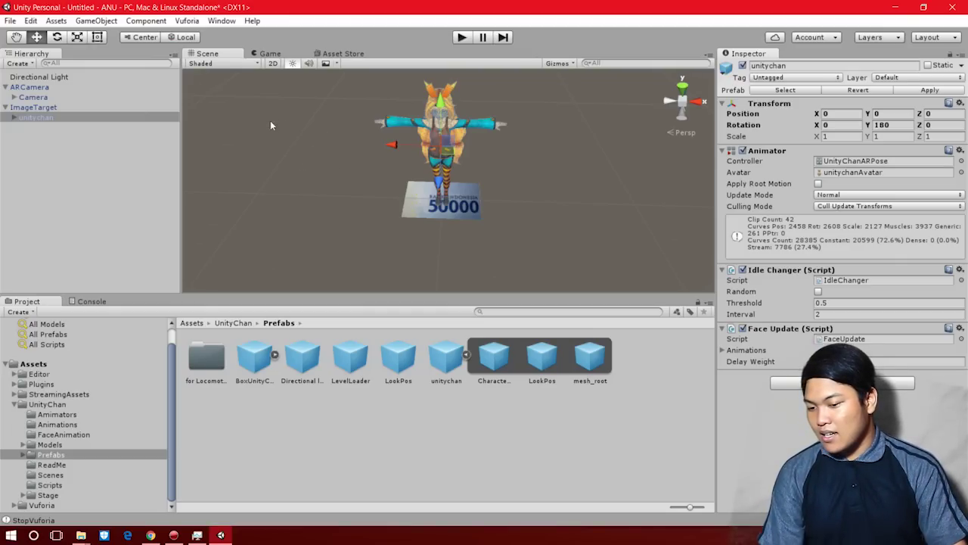
# Collapse the UnityChan folder, create a 3D cube in the scene and scale it uniformly to about 463
pyautogui.click(15, 407)
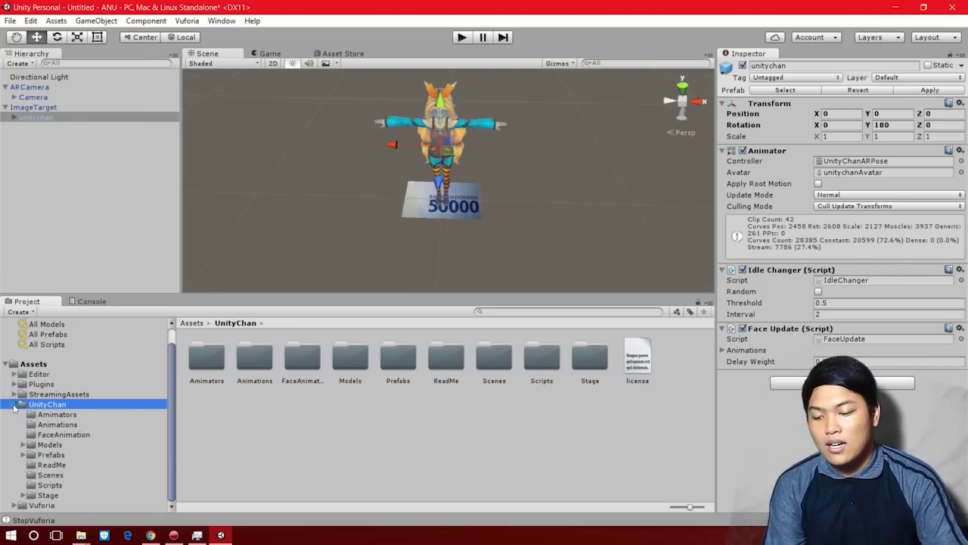
pyautogui.click(15, 406)
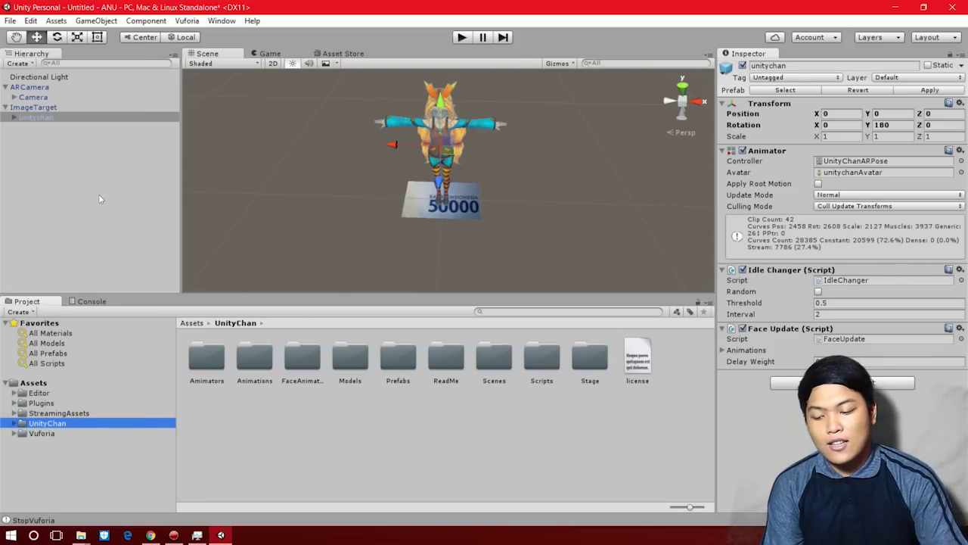
pyautogui.click(96, 20)
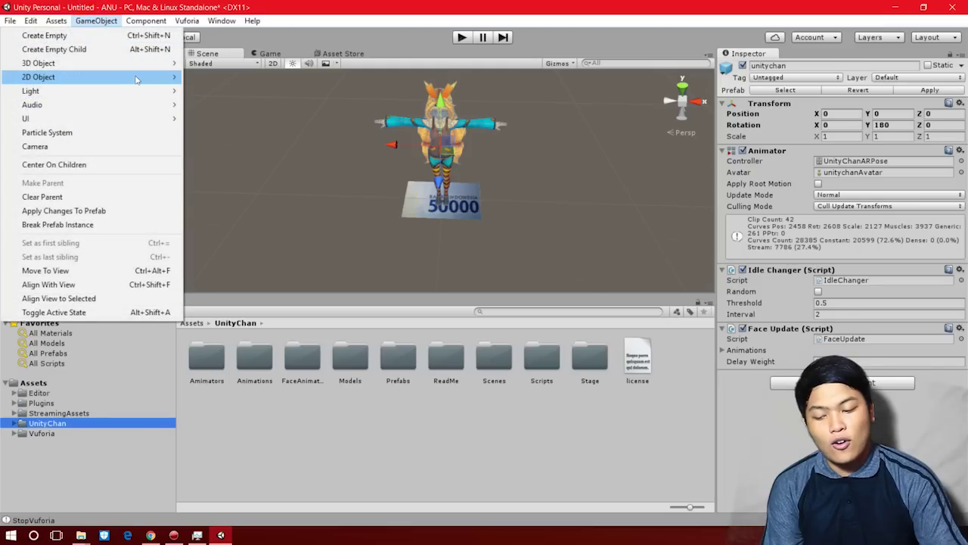
pyautogui.moveTo(113, 62)
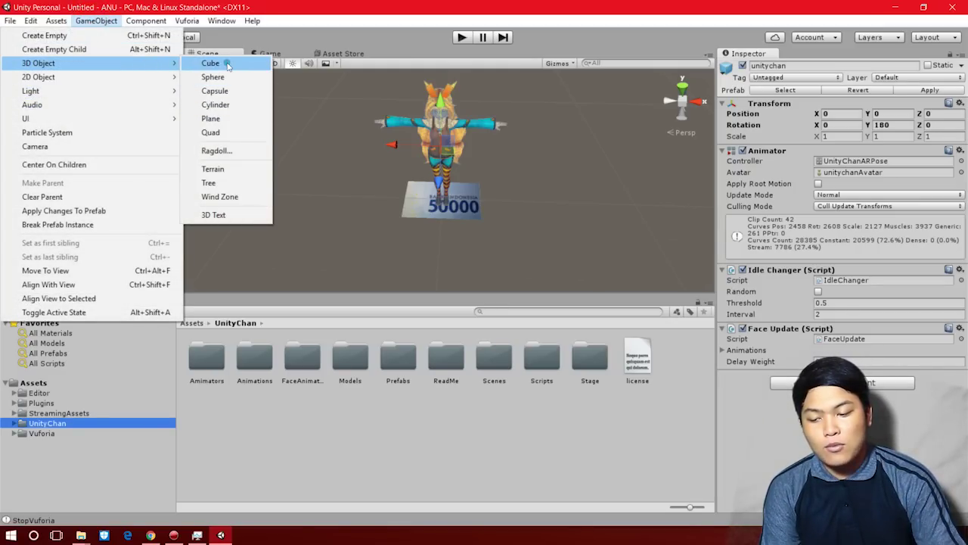
pyautogui.click(227, 66)
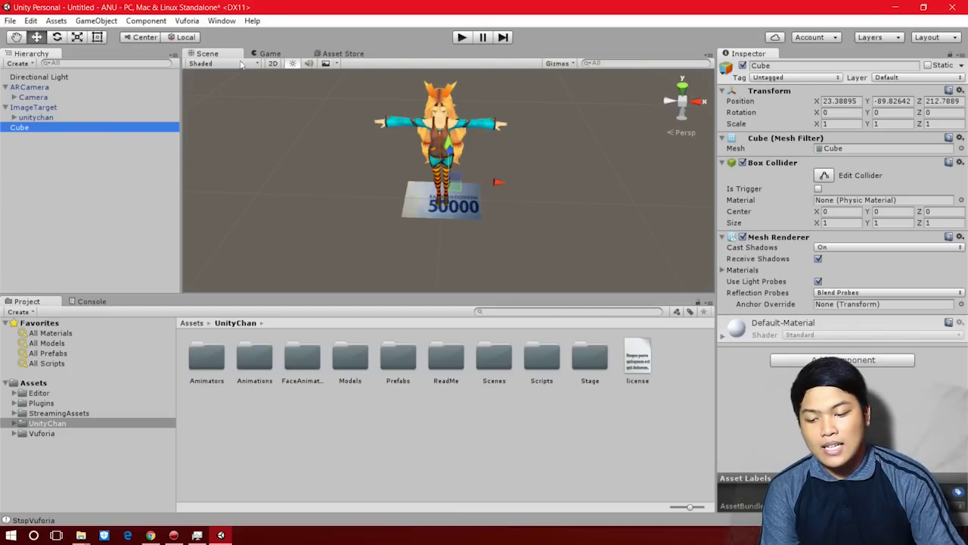
pyautogui.click(77, 38)
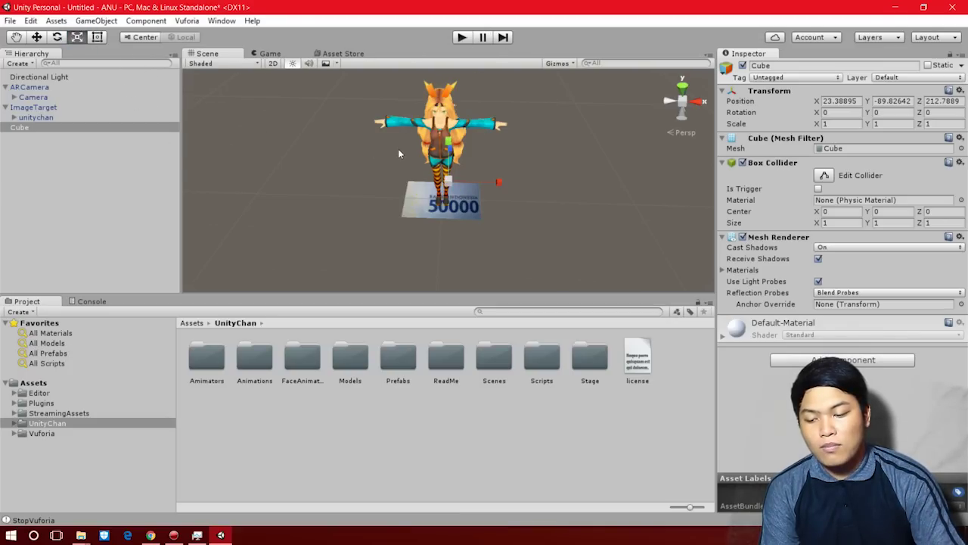
pyautogui.moveTo(445, 189); pyautogui.dragTo(749, 347)
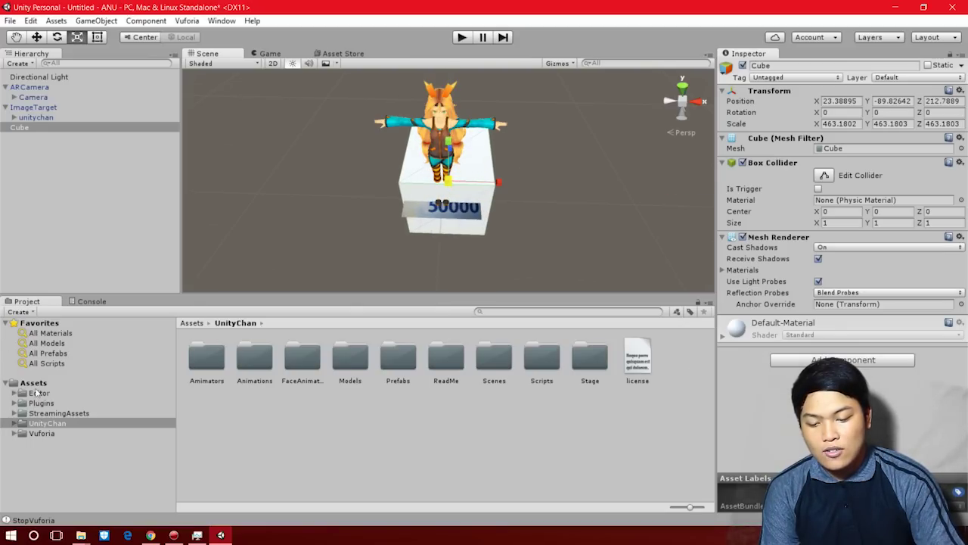
# Open the project's Assets folder, and show the Downloads folder in File Explorer sorted by type with large icons
pyautogui.click(34, 382)
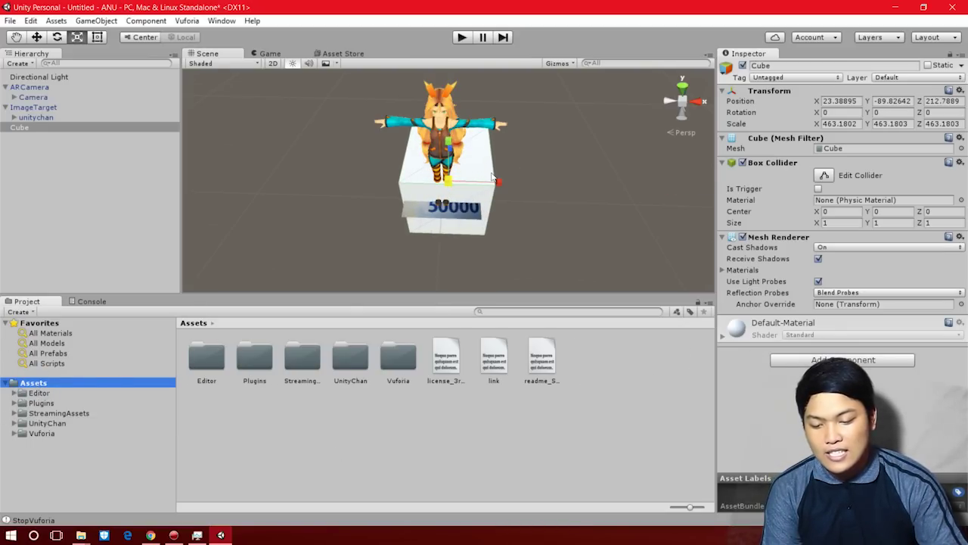
pyautogui.keyDown('alt'); pyautogui.moveTo(379, 191); pyautogui.dragTo(557, 212); pyautogui.keyUp('alt')
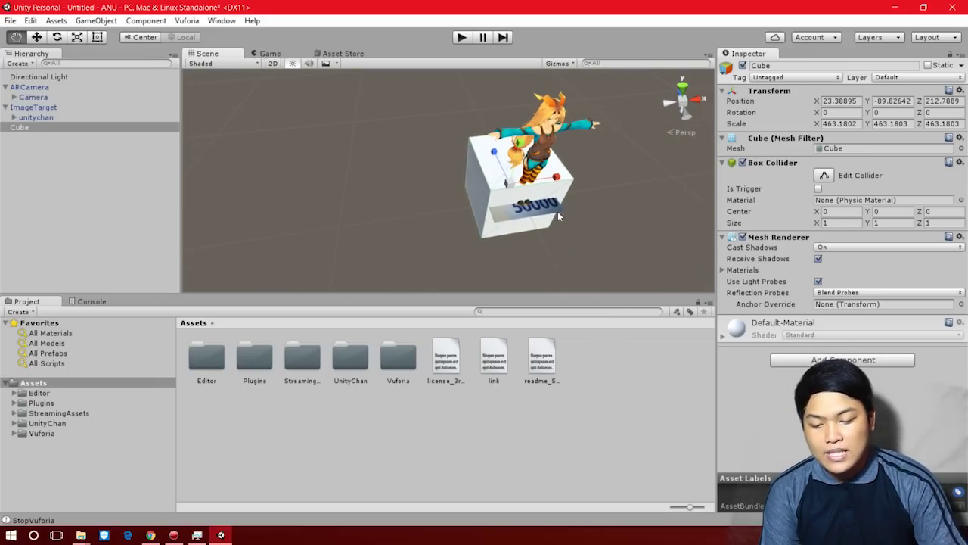
pyautogui.moveTo(81, 535)
pyautogui.click(91, 516)
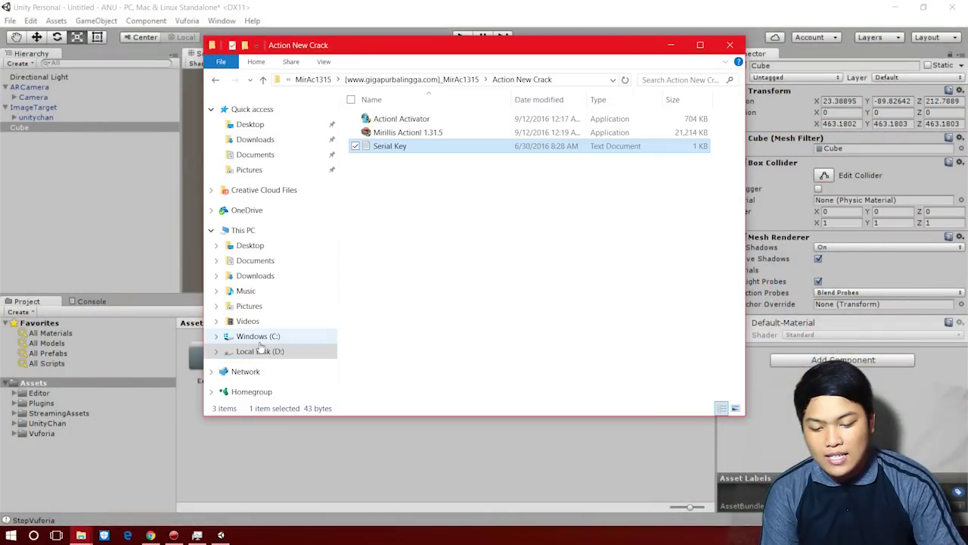
pyautogui.click(255, 276)
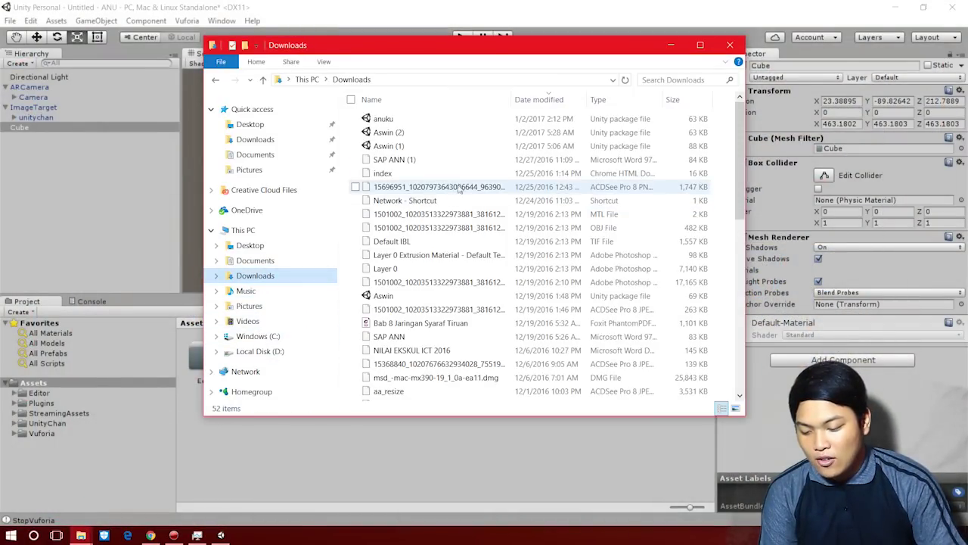
pyautogui.click(608, 102)
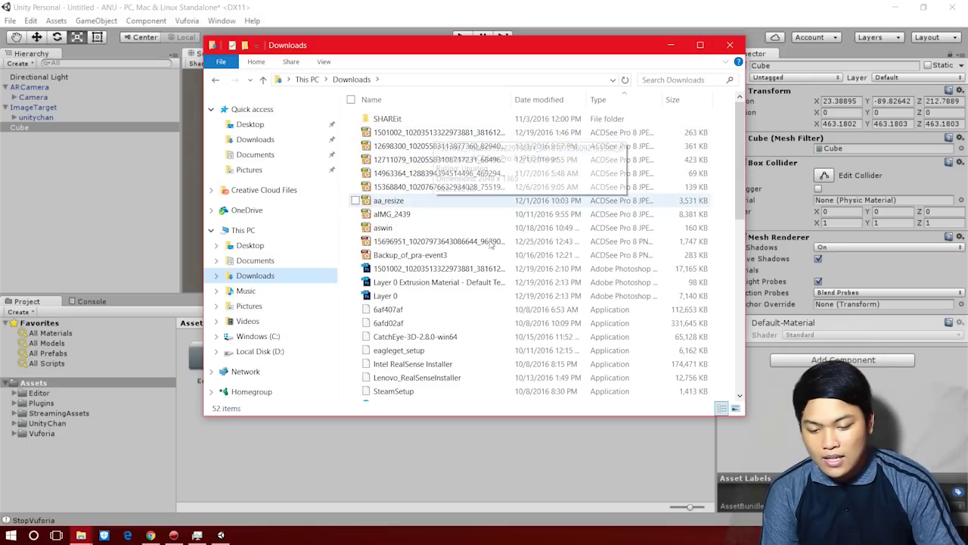
pyautogui.rightClick(720, 248)
pyautogui.moveTo(711, 258)
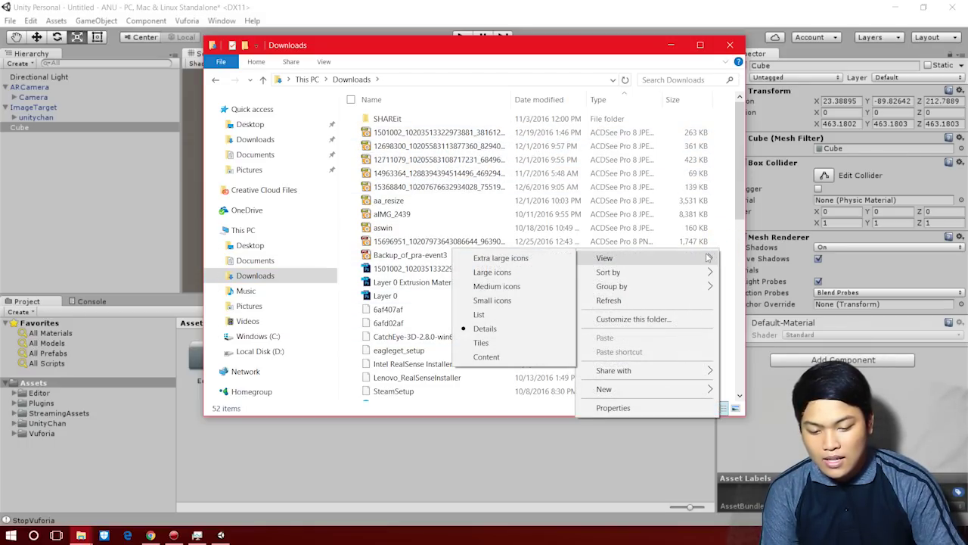
pyautogui.click(522, 274)
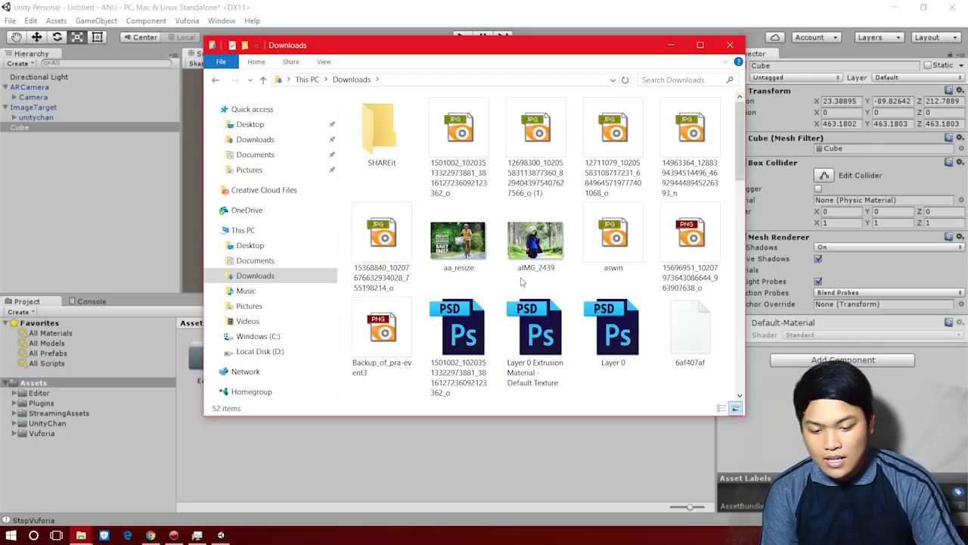
# Import the JPG photo whose name starts with 1501002 from Downloads into the project's Assets folder
pyautogui.moveTo(520, 49); pyautogui.dragTo(841, 69)
pyautogui.moveTo(779, 155); pyautogui.dragTo(426, 463)
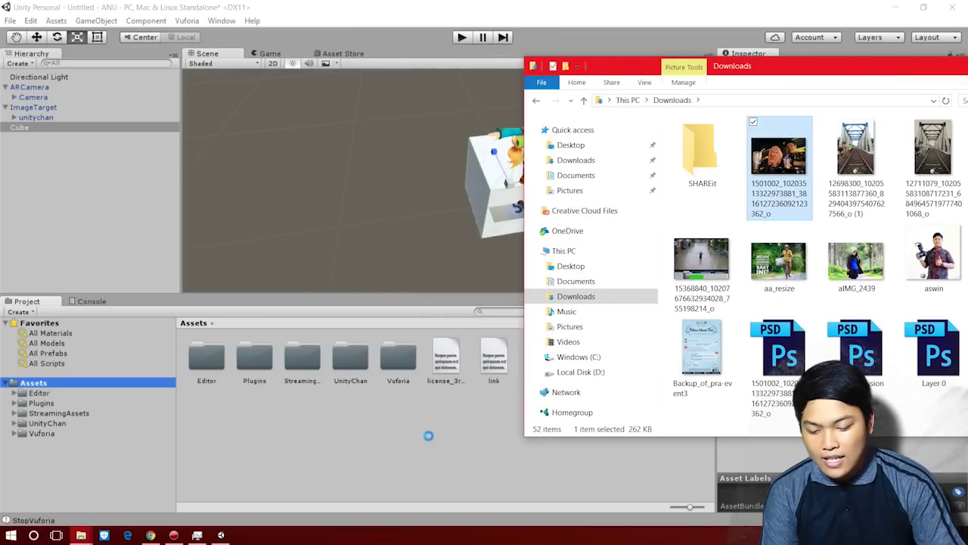
pyautogui.moveTo(428, 436); pyautogui.dragTo(427, 431)
pyautogui.click(425, 414)
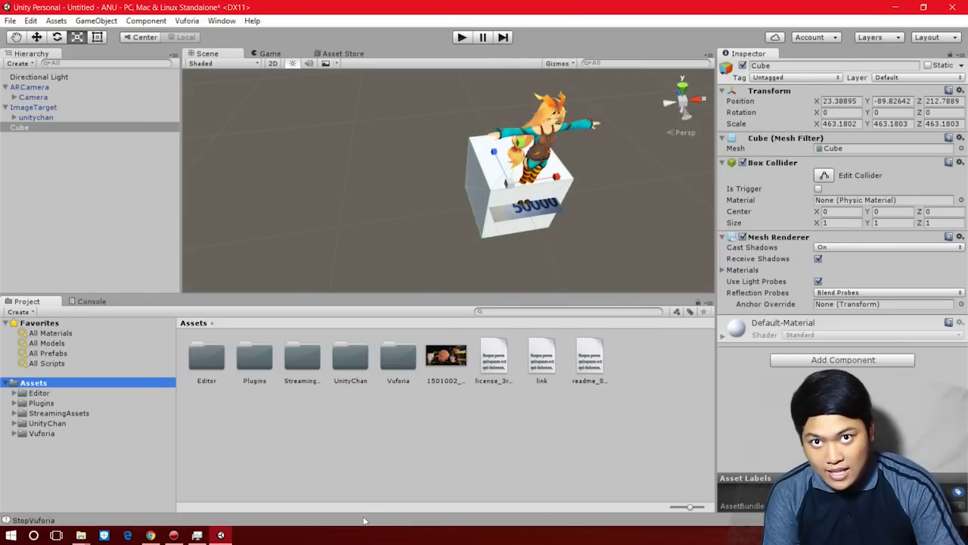
# Apply the imported photo to the cube as its texture, and delete unitychan from under ImageTarget
pyautogui.moveTo(457, 360); pyautogui.dragTo(481, 212)
pyautogui.moveTo(597, 196); pyautogui.dragTo(463, 243, button='middle')
pyautogui.click(46, 117)
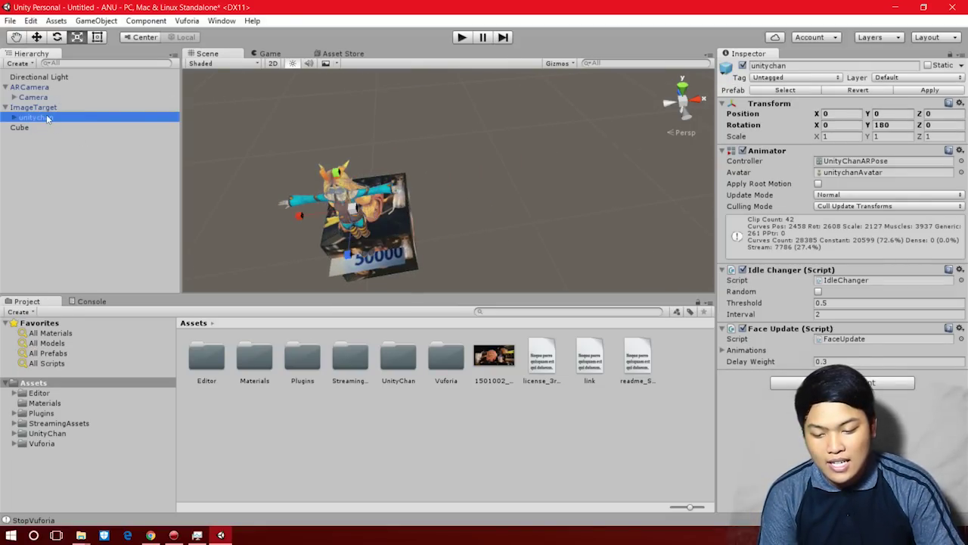
pyautogui.press('Delete')
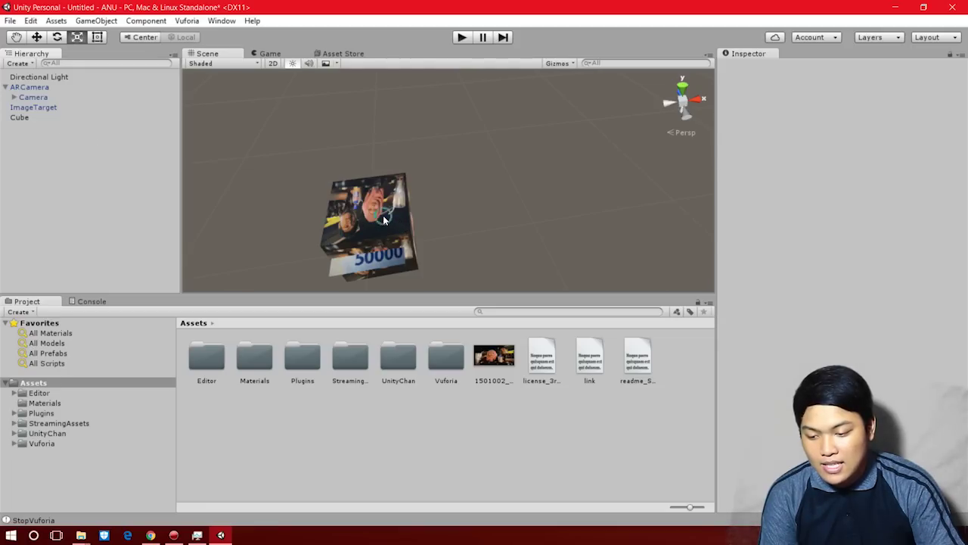
# Rotate the photo-textured cube freely to about X 8.8, Y 172.5, Z -18.2, and delete it from the scene
pyautogui.click(383, 218)
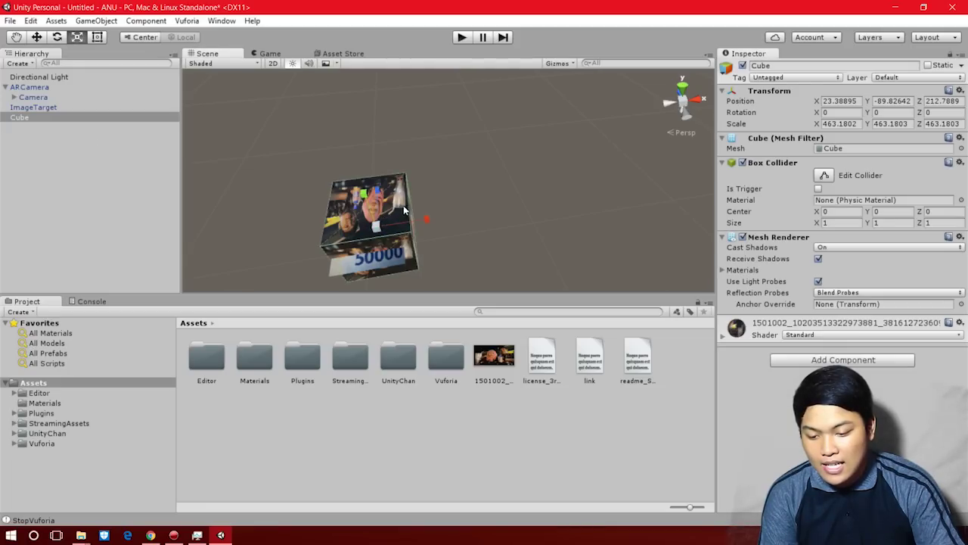
pyautogui.click(57, 37)
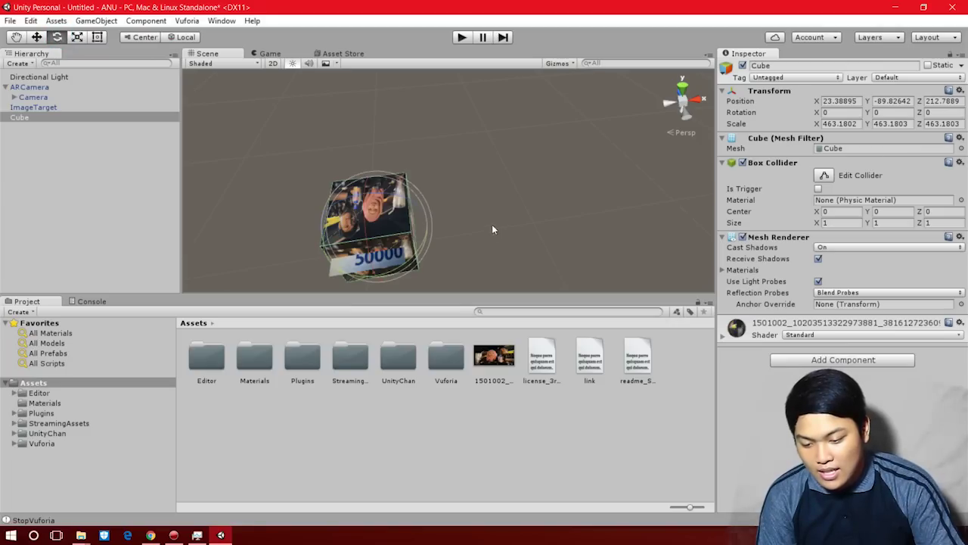
pyautogui.moveTo(422, 234)
pyautogui.mouseDown()
pyautogui.moveTo(412, 250)
pyautogui.moveTo(420, 234)
pyautogui.moveTo(312, 273)
pyautogui.moveTo(395, 288)
pyautogui.moveTo(405, 227)
pyautogui.moveTo(422, 206)
pyautogui.moveTo(422, 252)
pyautogui.mouseUp()
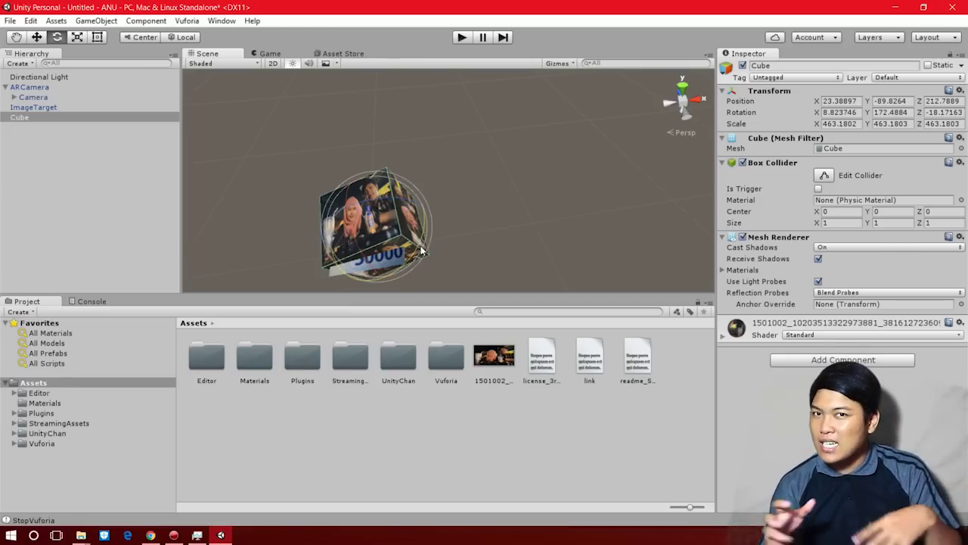
pyautogui.click(31, 118)
pyautogui.press('Delete')
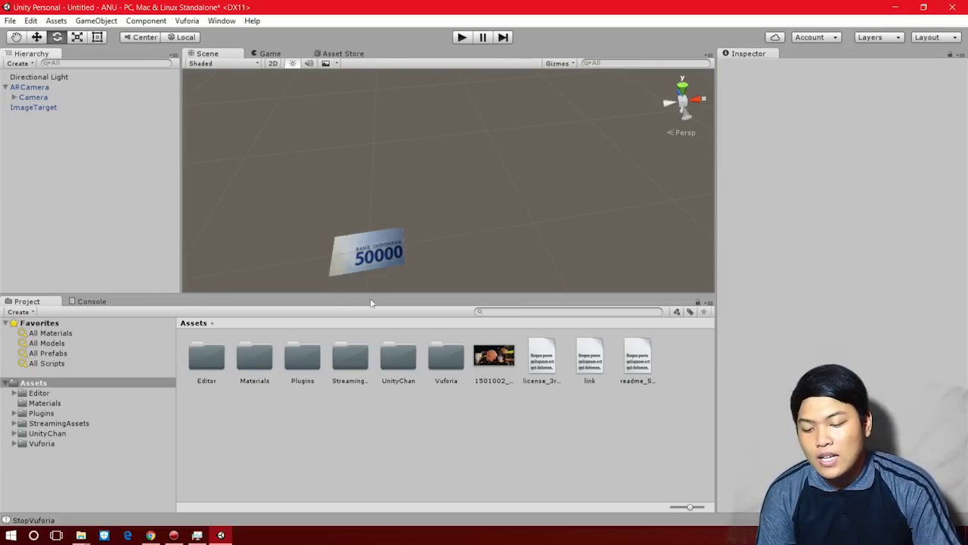
# Place the unitychan prefab from the UnityChan Prefabs folder back under ImageTarget with a Y rotation of 180
pyautogui.keyDown('alt'); pyautogui.moveTo(491, 196); pyautogui.dragTo(340, 173); pyautogui.keyUp('alt')
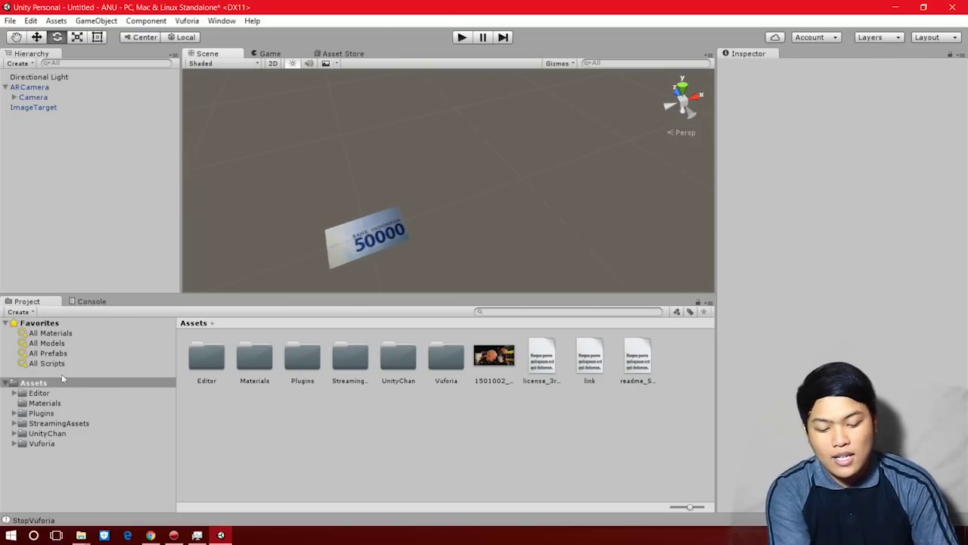
pyautogui.click(15, 432)
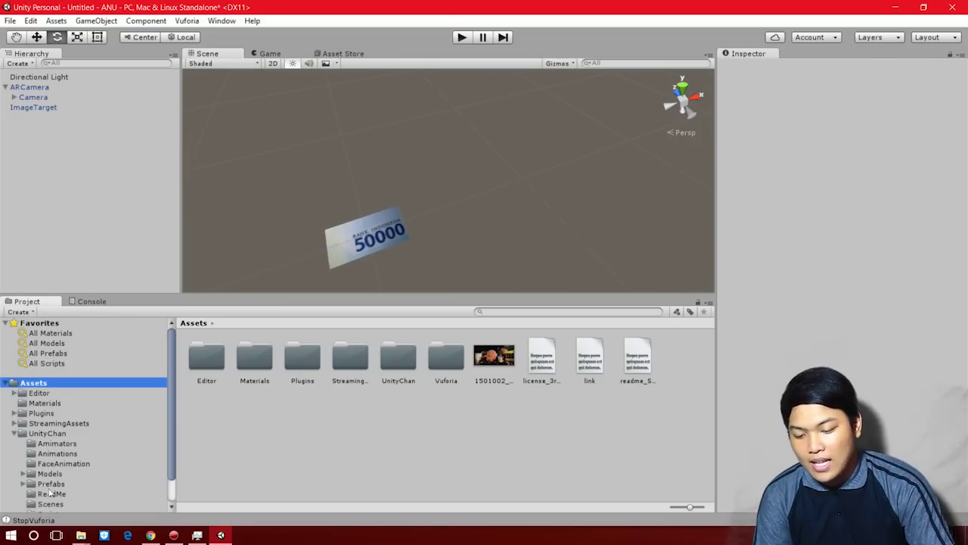
pyautogui.click(50, 484)
pyautogui.moveTo(446, 359); pyautogui.dragTo(37, 106)
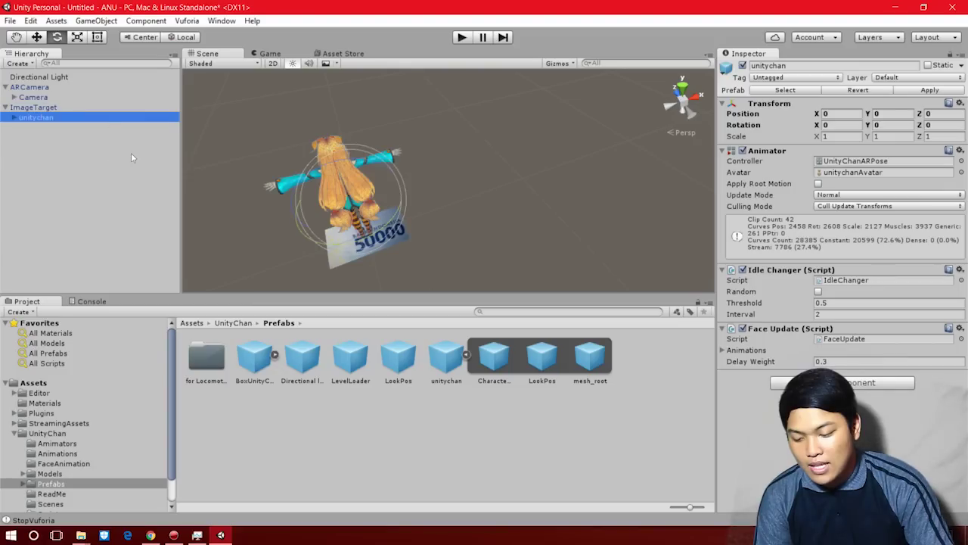
pyautogui.click(885, 125)
pyautogui.write('180')
pyautogui.keyDown('alt'); pyautogui.moveTo(429, 218); pyautogui.dragTo(356, 215); pyautogui.keyUp('alt')
# Open the Build Settings, select Android as the platform and show its Player Settings
pyautogui.click(10, 21)
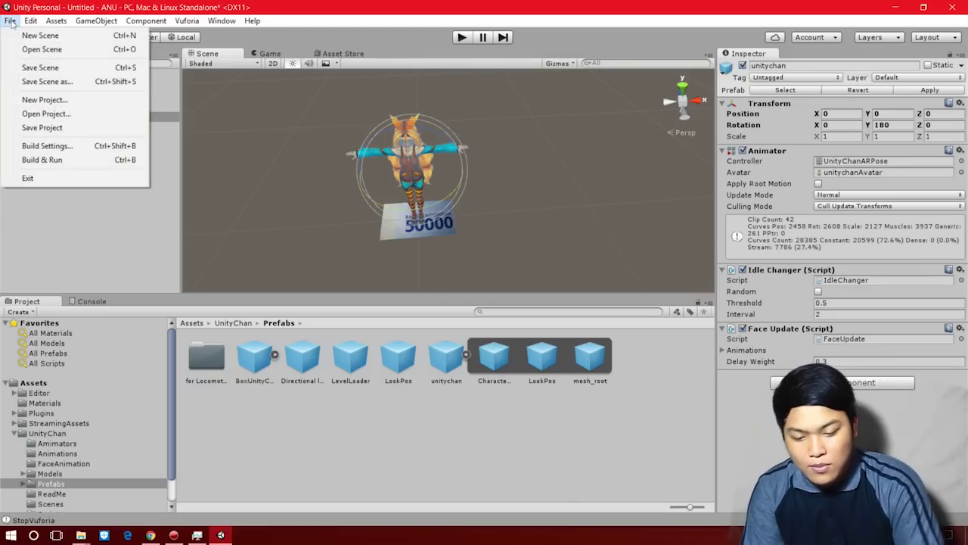
pyautogui.click(10, 21)
pyautogui.click(30, 21)
pyautogui.moveTo(10, 21)
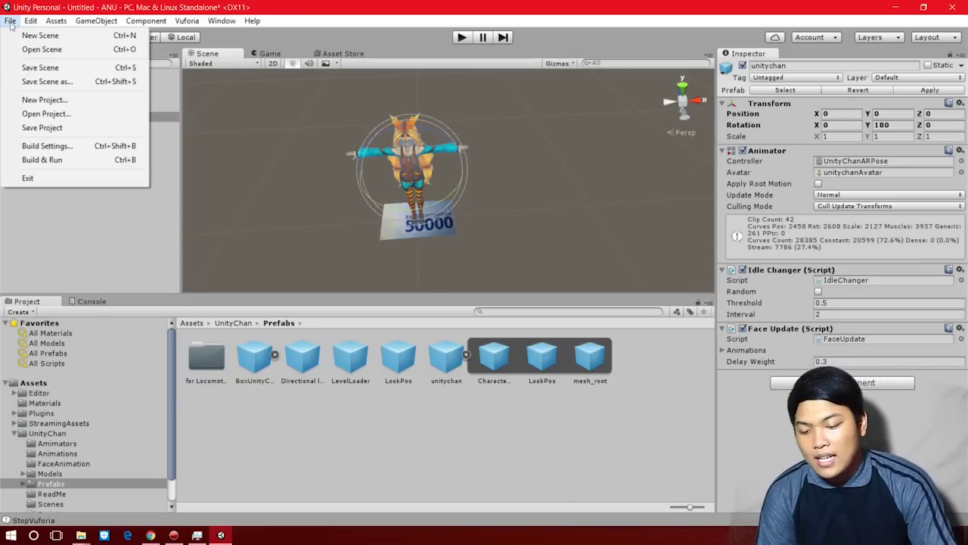
pyautogui.click(38, 145)
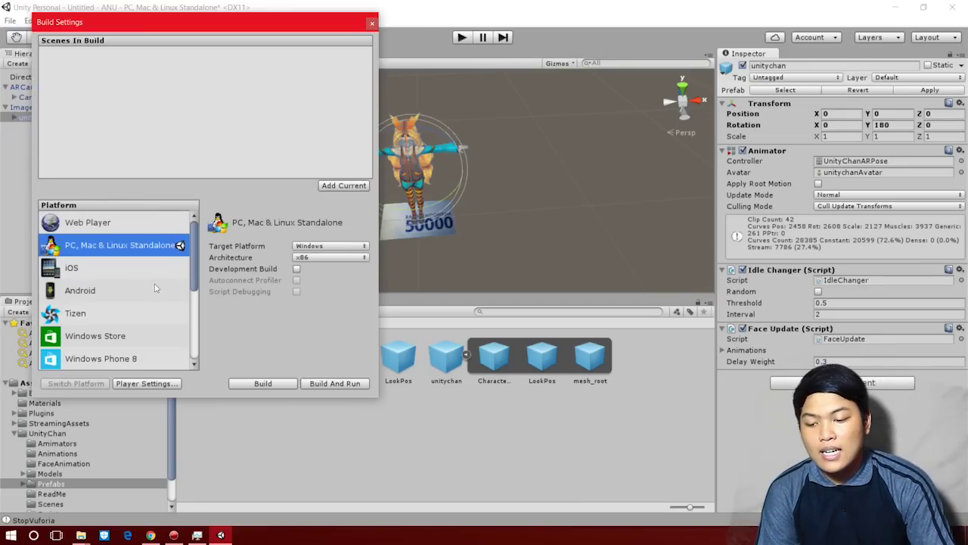
pyautogui.scroll(-3, 146, 304)
pyautogui.scroll(-1, 132, 304)
pyautogui.scroll(4, 133, 303)
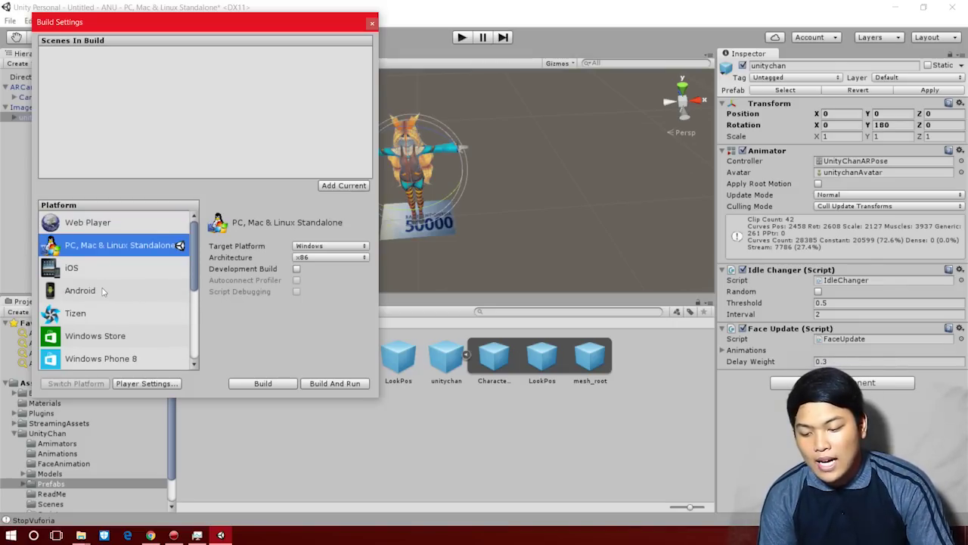
pyautogui.click(103, 291)
pyautogui.click(147, 383)
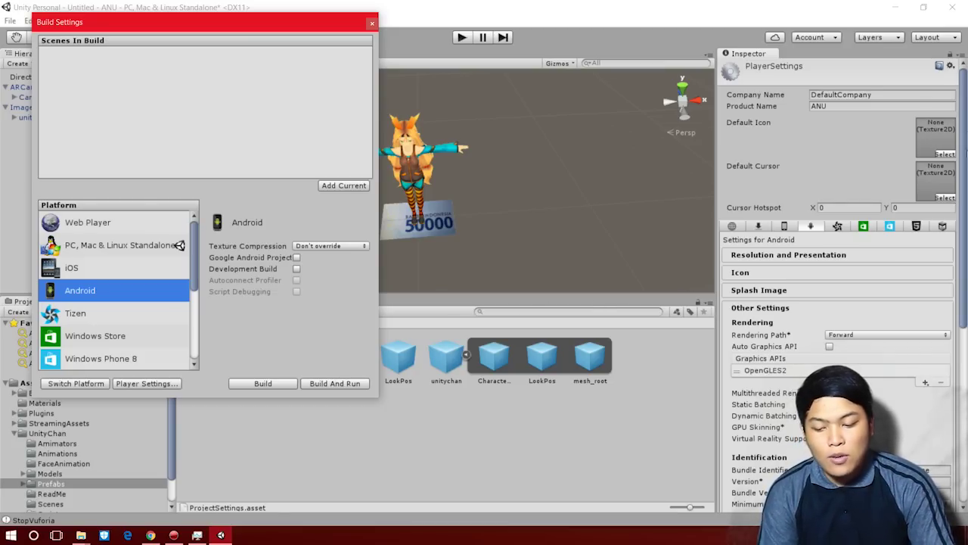
# Set the Company Name in the Player Settings to ArasITC
pyautogui.click(893, 95)
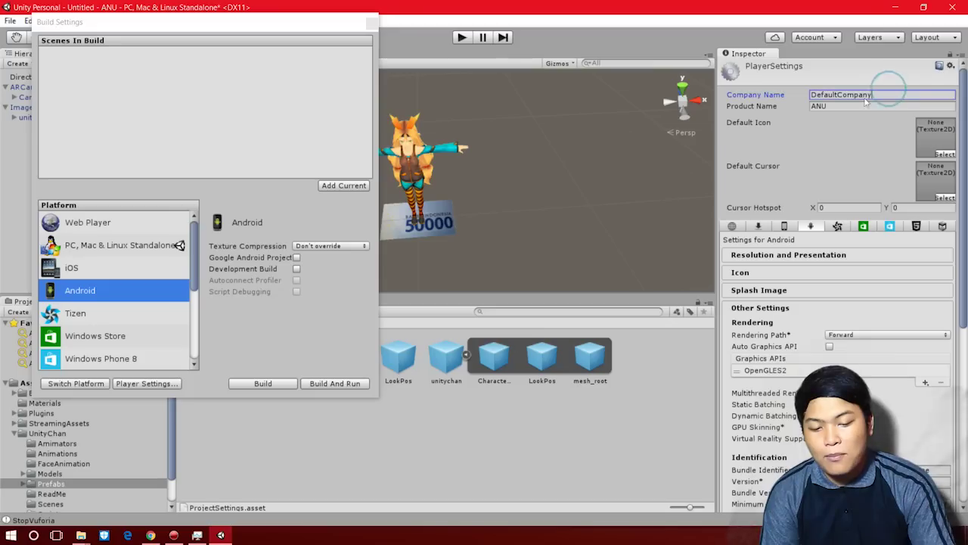
pyautogui.click(877, 94)
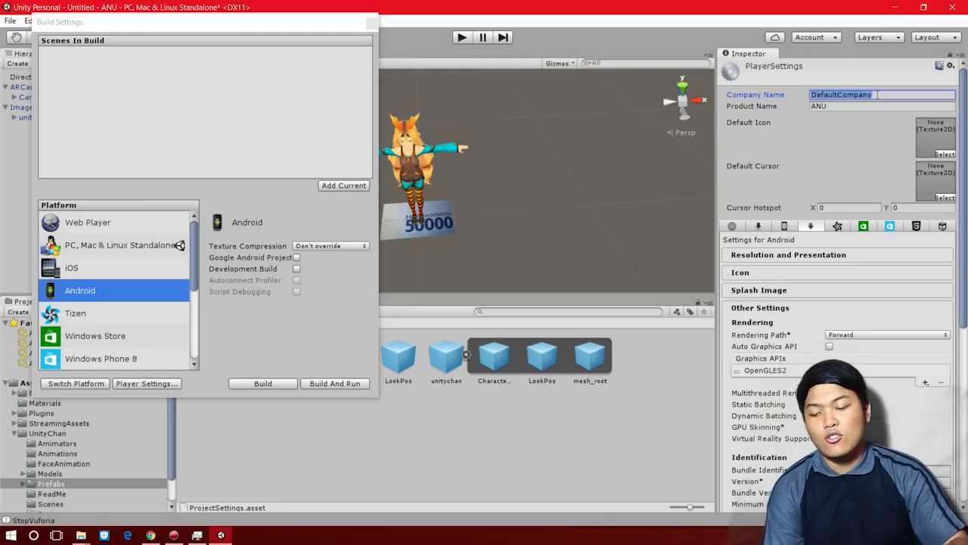
pyautogui.write('ArasITC')
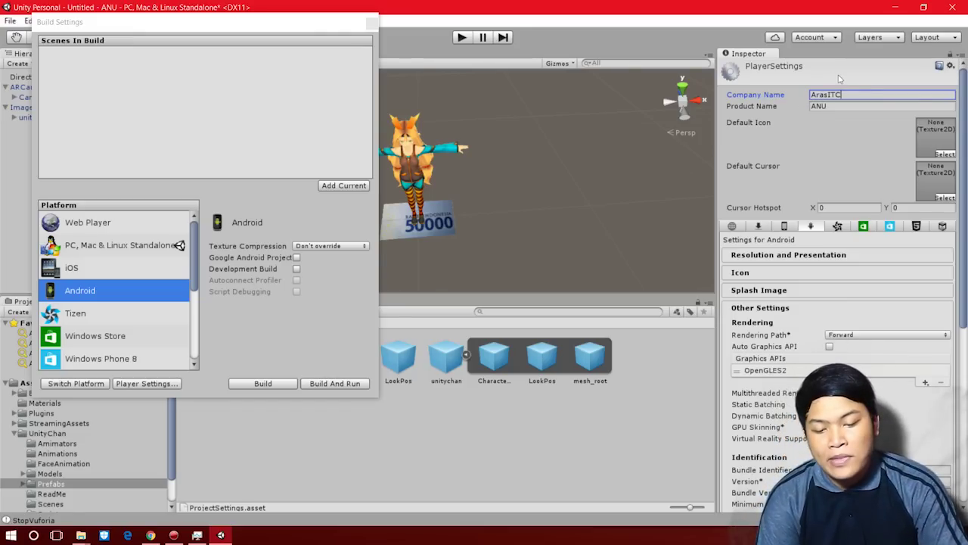
# Set the Android Bundle Identifier in the Player Settings to com.ArasITC.ANU
pyautogui.moveTo(964, 249); pyautogui.dragTo(966, 376)
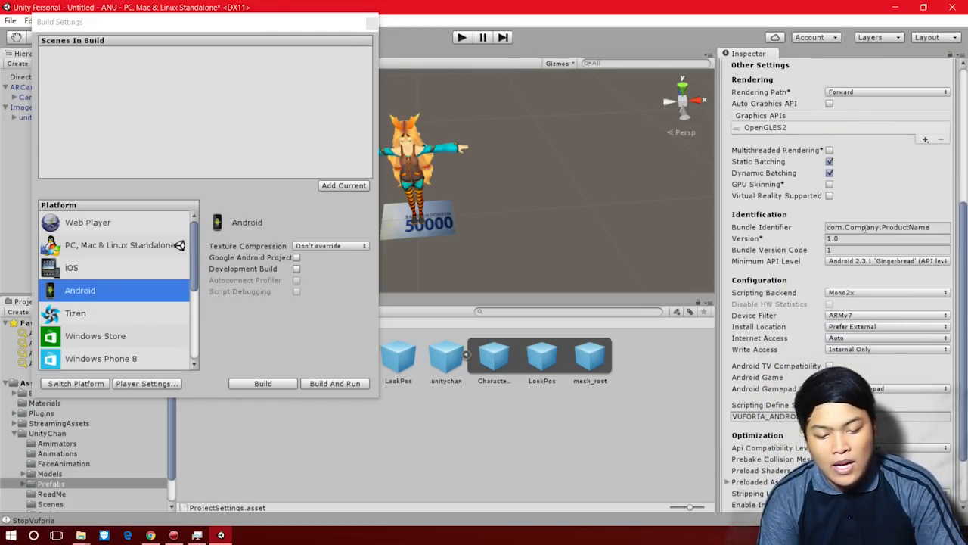
pyautogui.moveTo(864, 233); pyautogui.dragTo(882, 231)
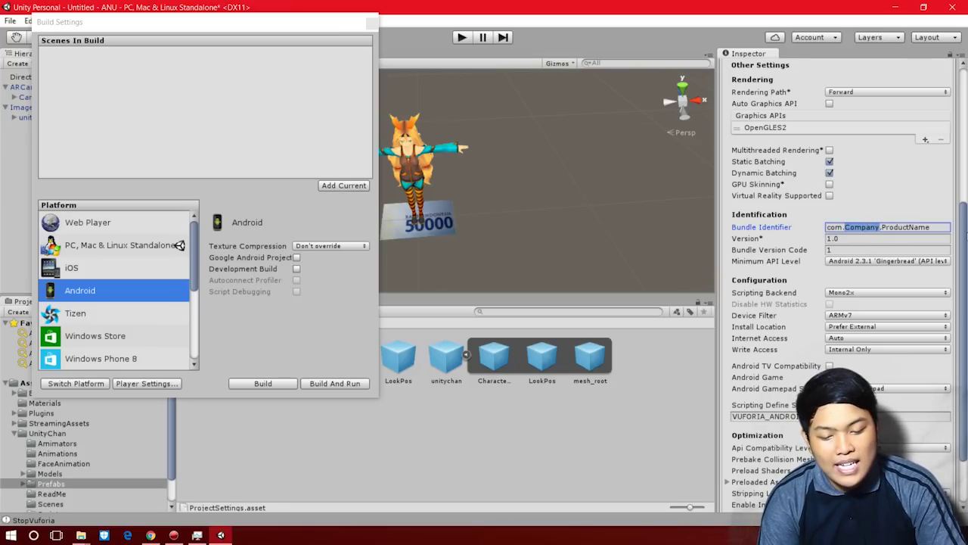
pyautogui.scroll(10, 871, 250)
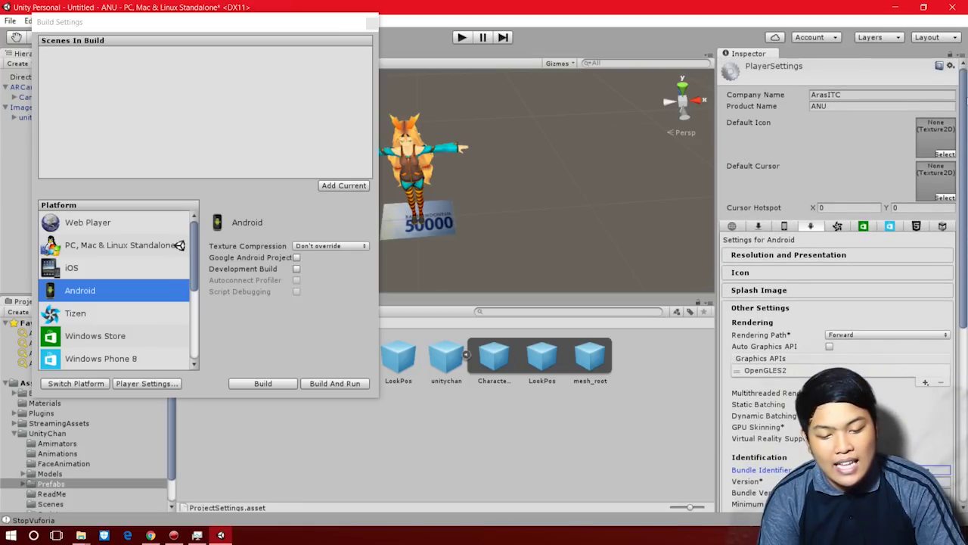
pyautogui.scroll(-3, 873, 280)
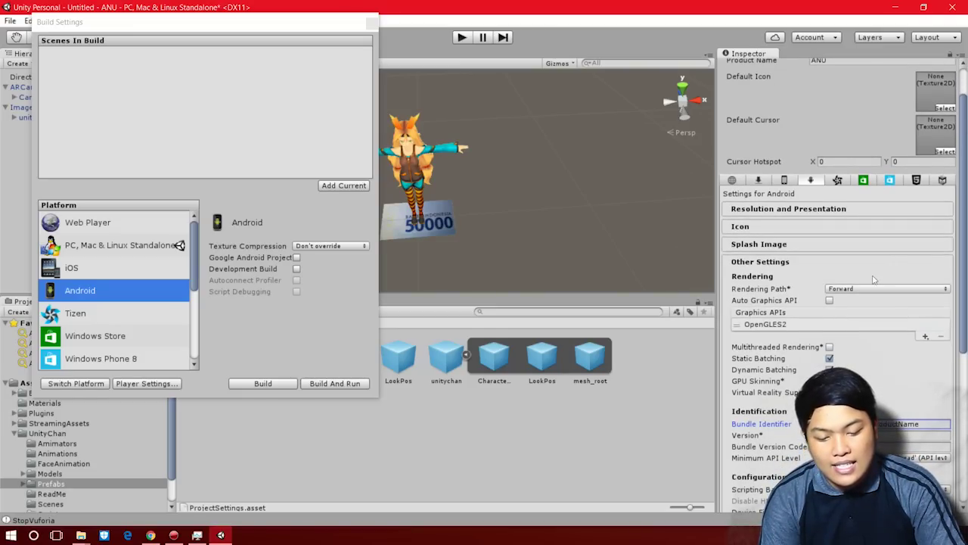
pyautogui.scroll(3, 875, 278)
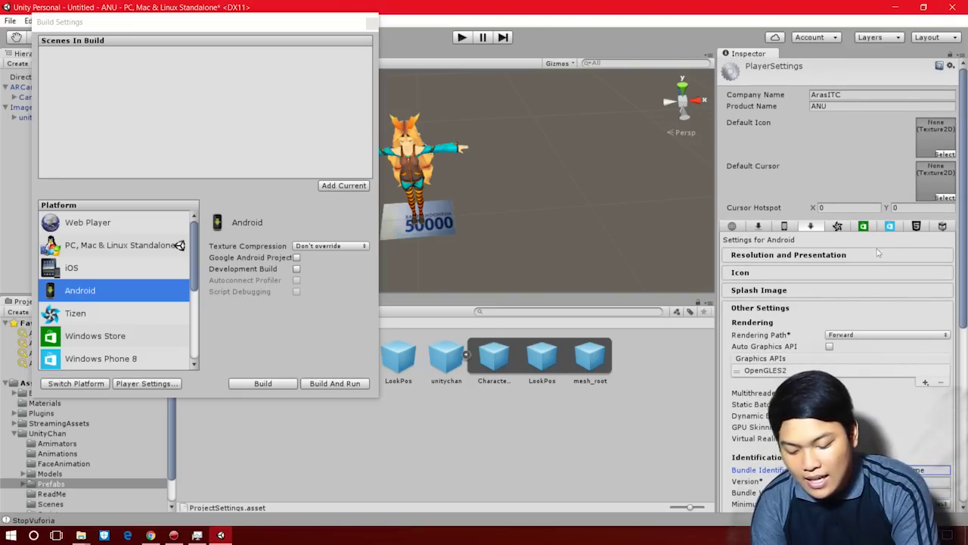
pyautogui.scroll(-5, 878, 257)
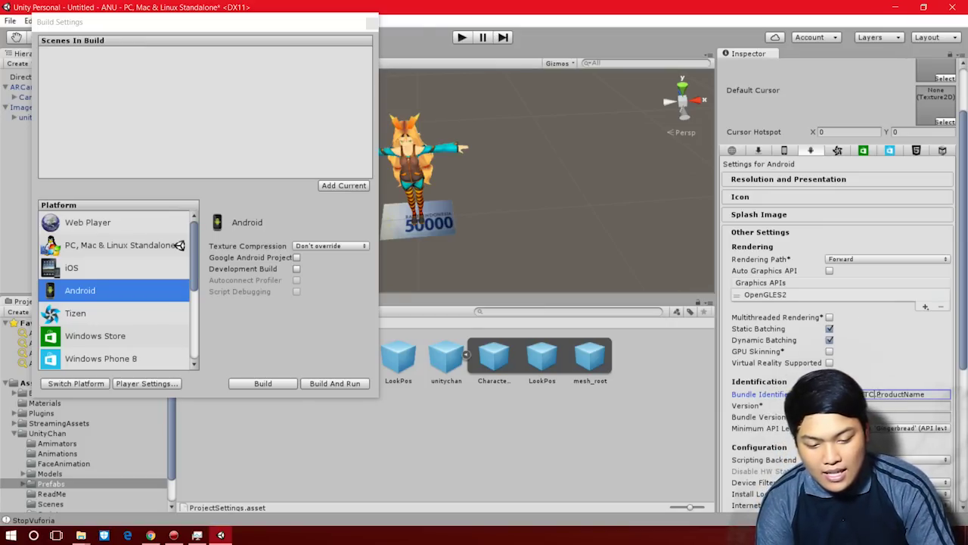
pyautogui.doubleClick(900, 394)
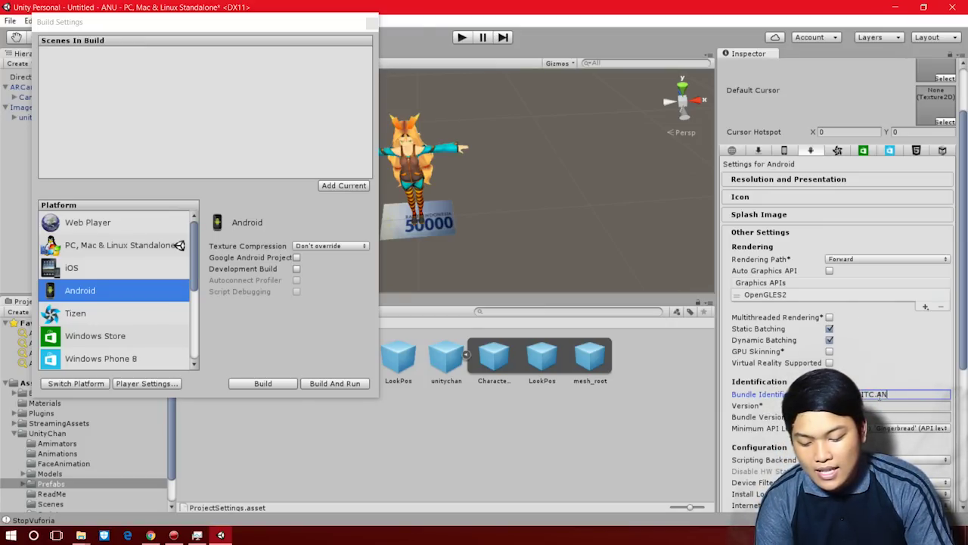
pyautogui.scroll(3, 829, 333)
pyautogui.scroll(-6, 830, 340)
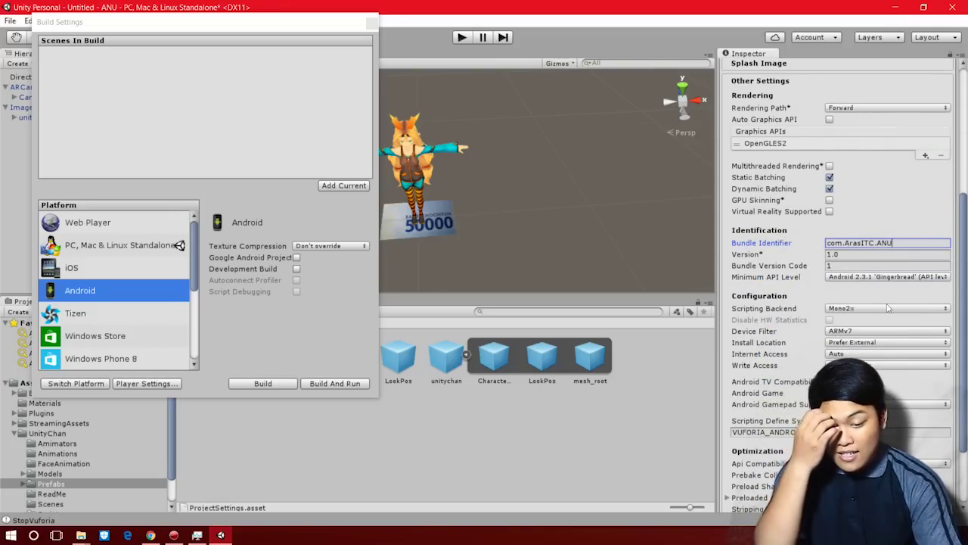
# Expand the Splash Image section and the Resolution and Presentation section of the Android settings to view their options
pyautogui.scroll(3, 888, 308)
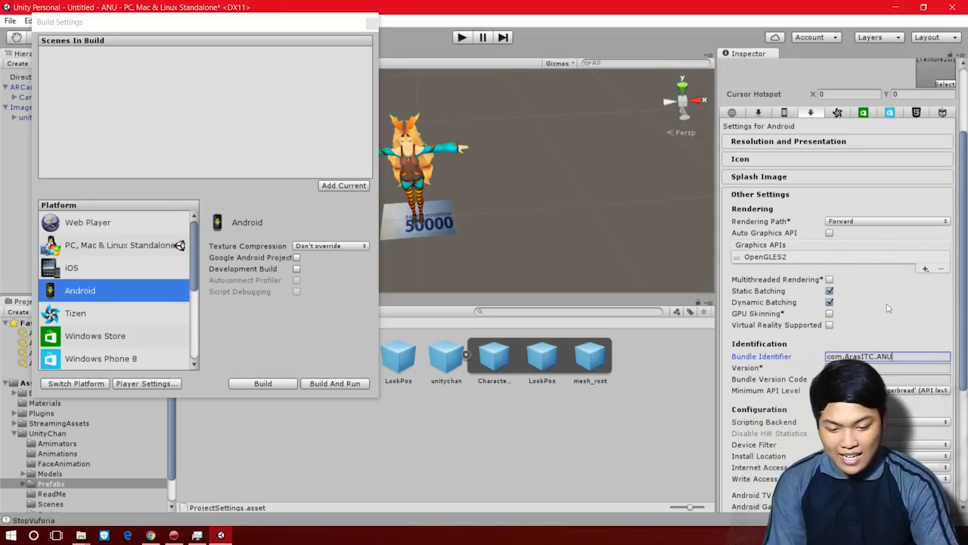
pyautogui.click(836, 180)
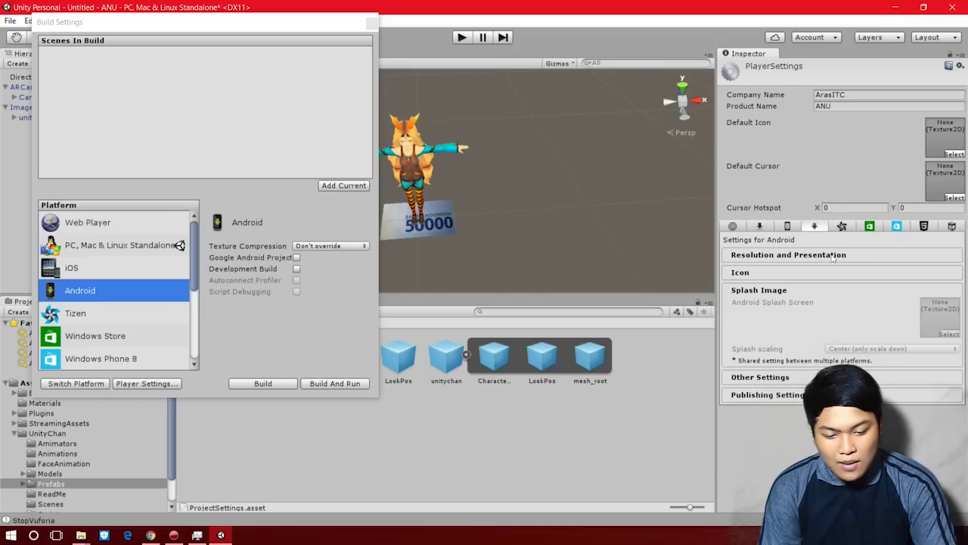
pyautogui.click(818, 254)
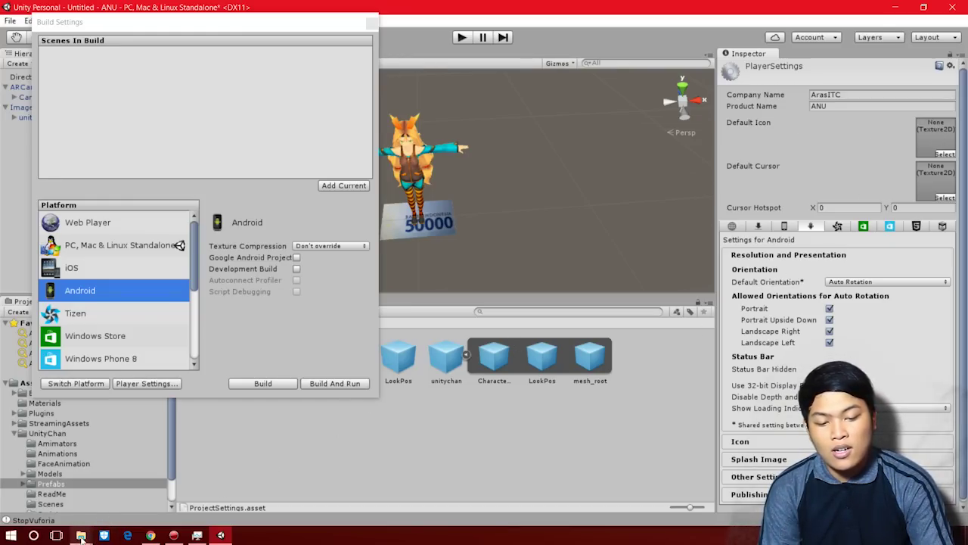
# Switch to File Explorer and open the youtube folder on Local Disk (D:)
pyautogui.moveTo(85, 534)
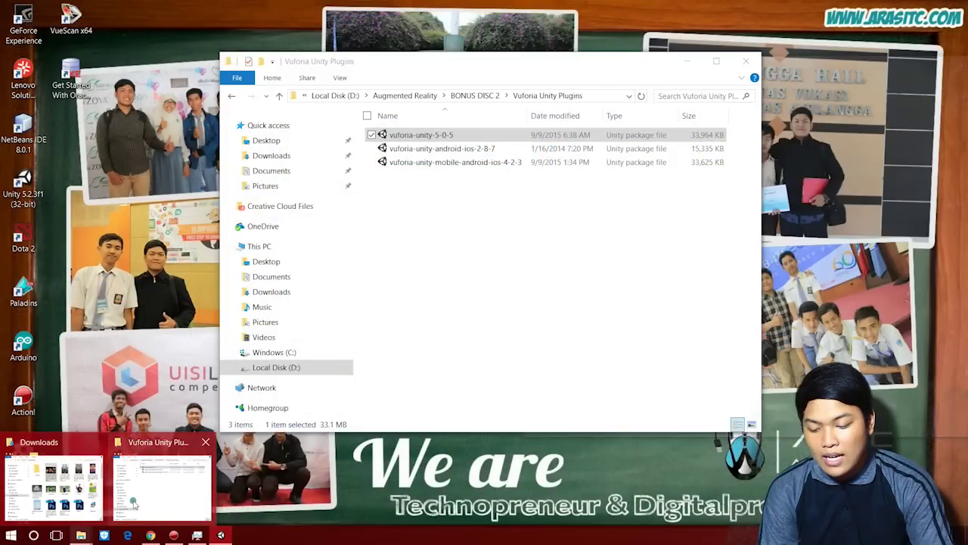
pyautogui.click(134, 504)
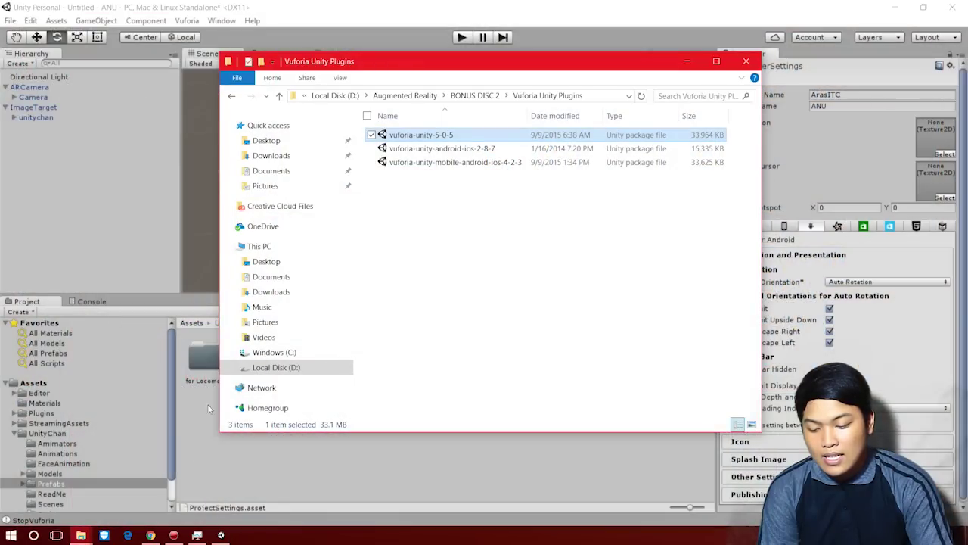
pyautogui.click(274, 368)
pyautogui.click(422, 297)
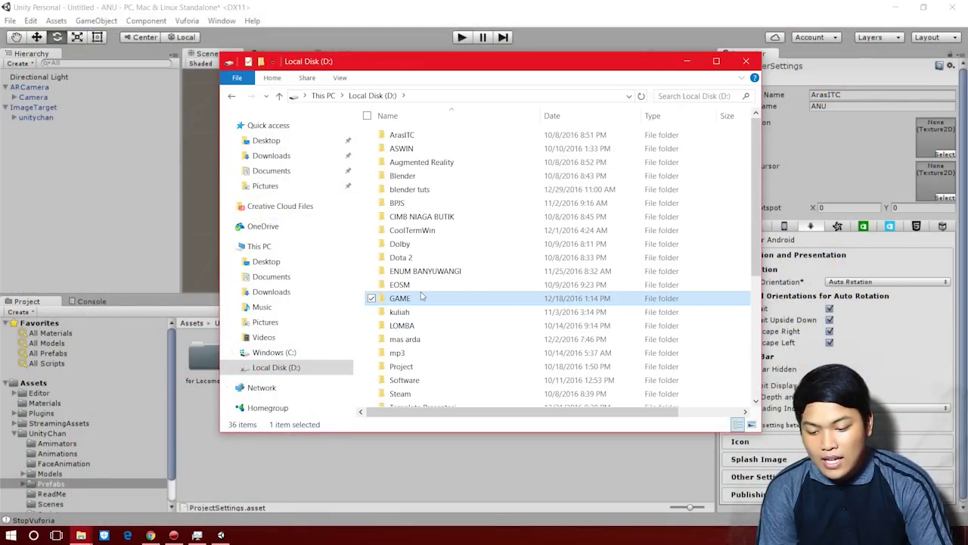
pyautogui.scroll(-5, 422, 297)
pyautogui.doubleClick(421, 298)
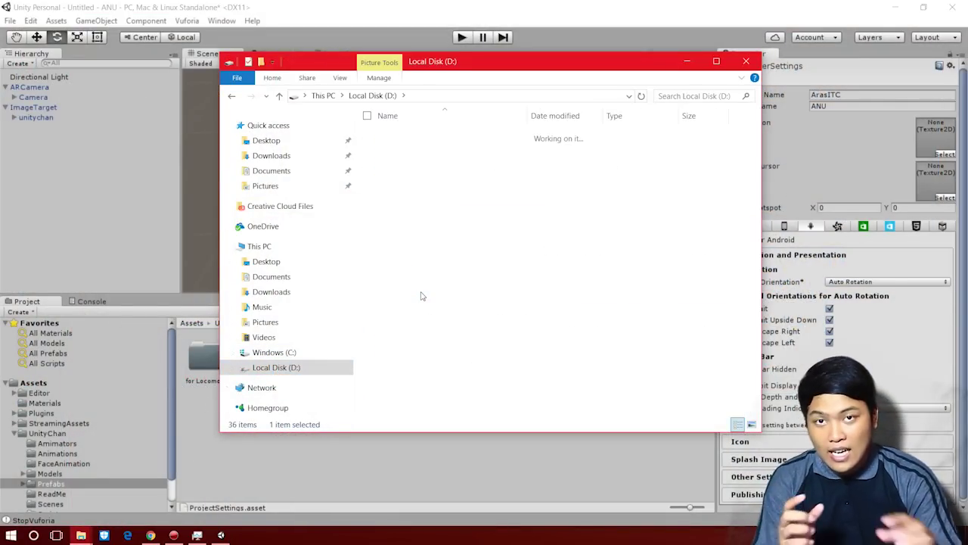
pyautogui.moveTo(438, 148); pyautogui.dragTo(427, 461)
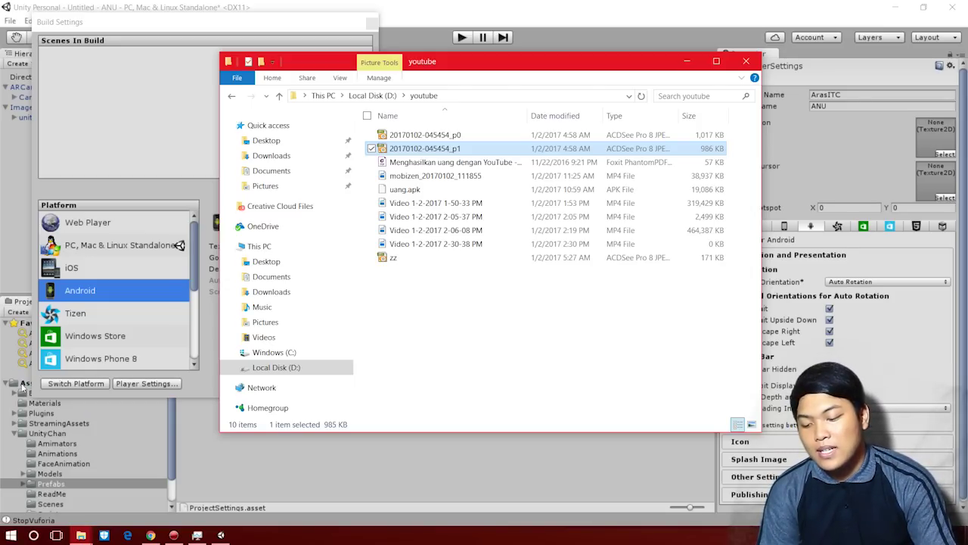
pyautogui.click(341, 468)
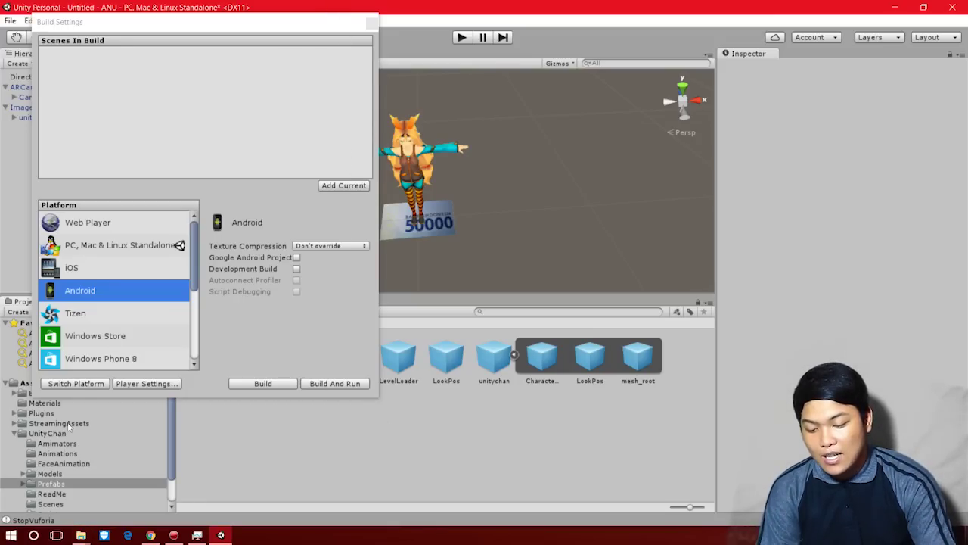
pyautogui.click(372, 22)
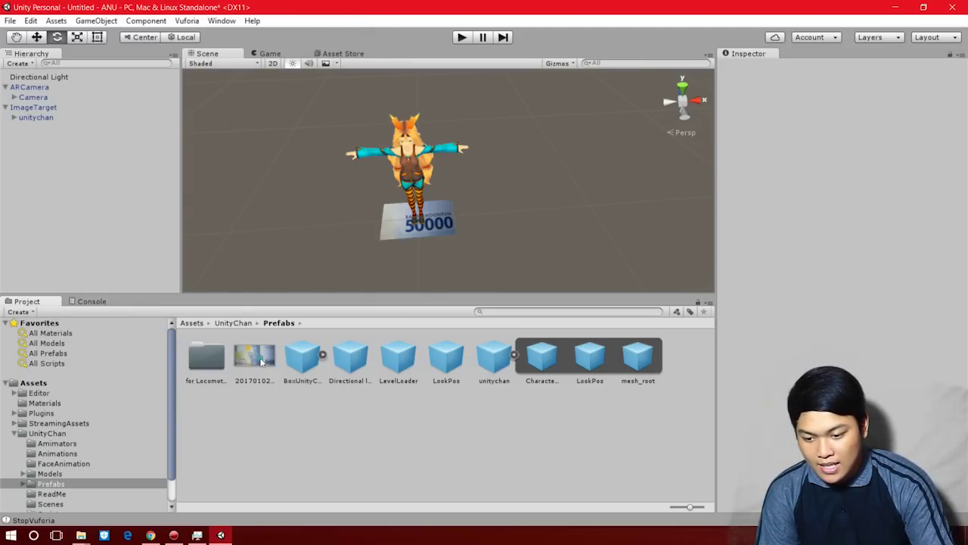
pyautogui.click(258, 358)
pyautogui.press('Delete')
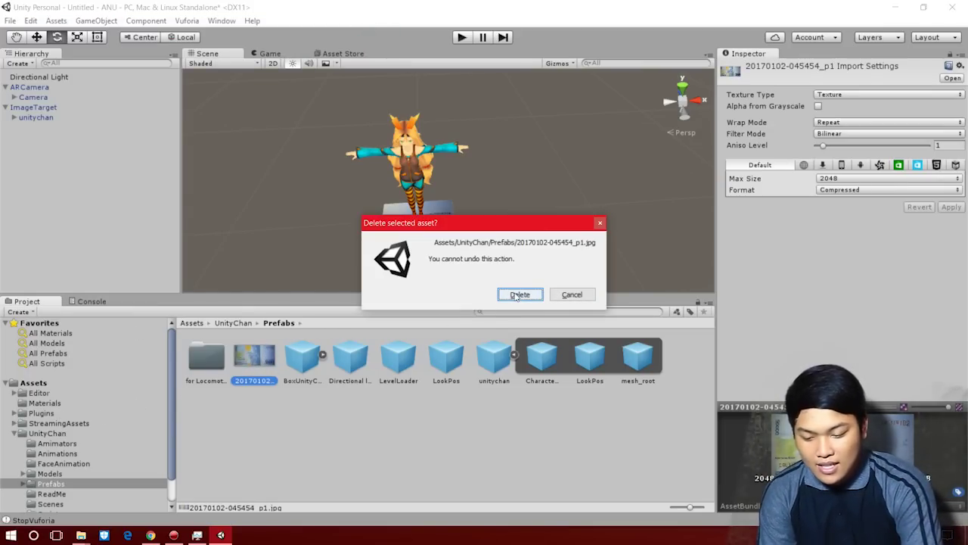
pyautogui.click(519, 294)
pyautogui.click(34, 383)
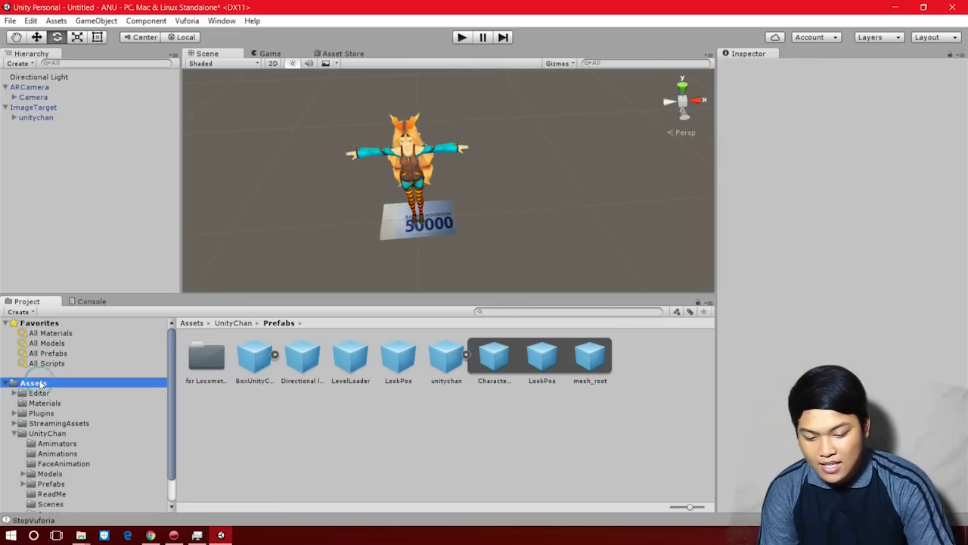
pyautogui.click(81, 535)
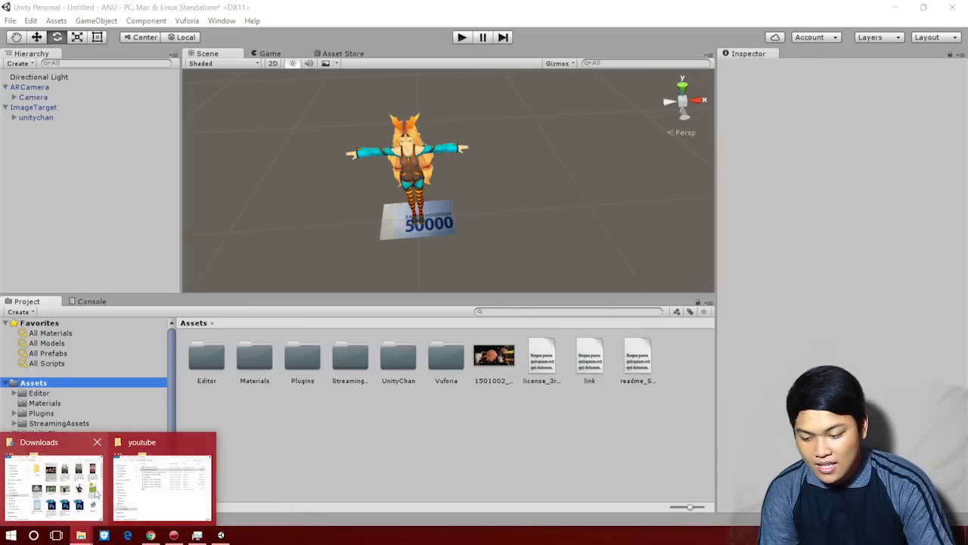
pyautogui.click(162, 485)
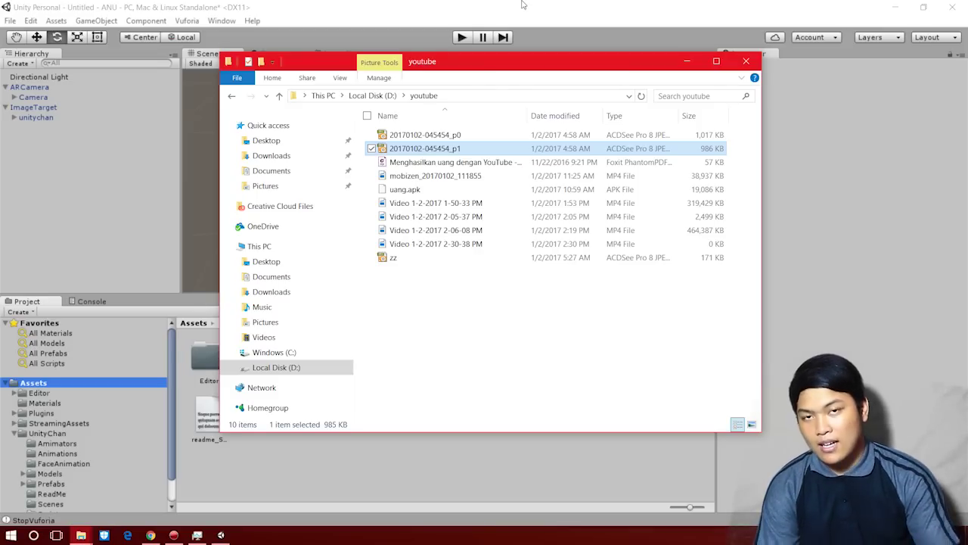
pyautogui.click(521, 7)
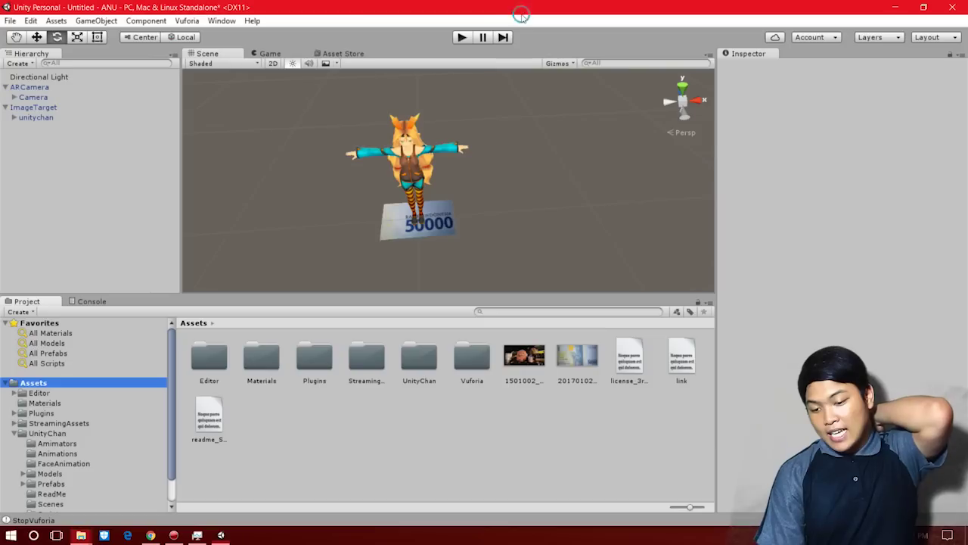
# Reopen the Build Settings, select the Android platform and show its Player Settings
pyautogui.click(10, 20)
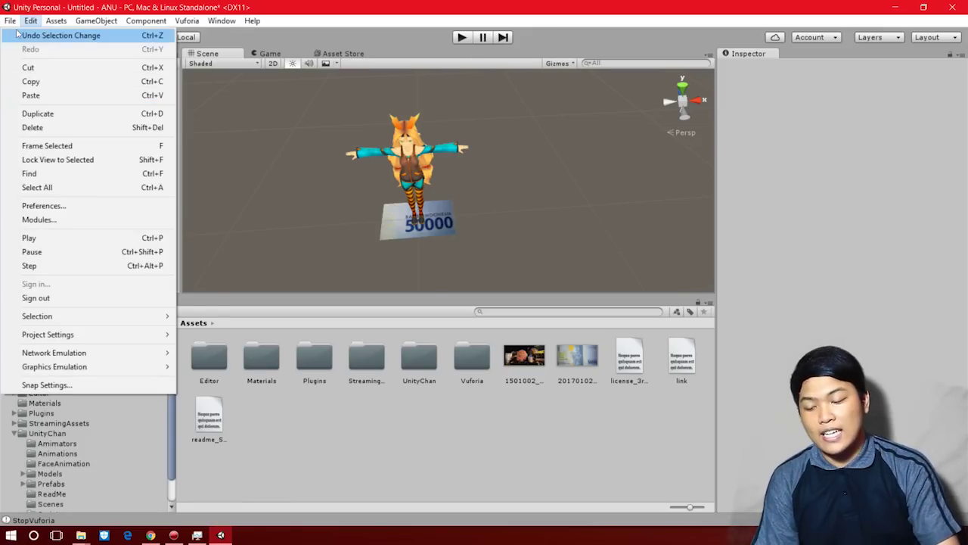
pyautogui.click(42, 145)
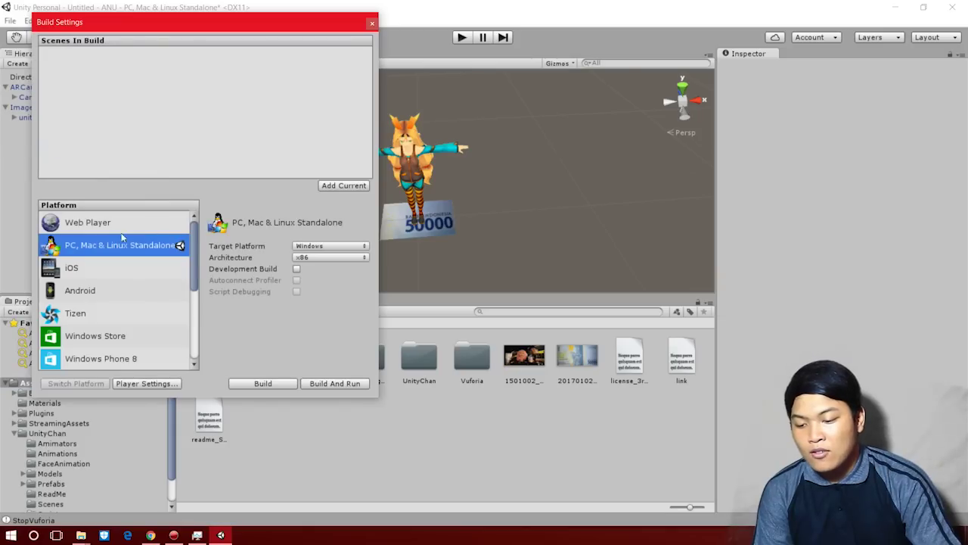
pyautogui.click(127, 290)
pyautogui.click(130, 385)
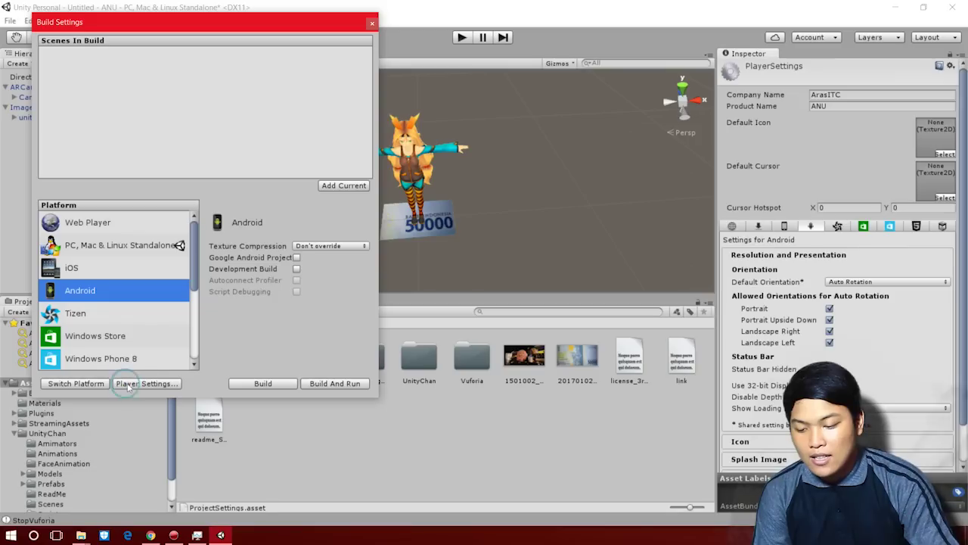
pyautogui.click(946, 154)
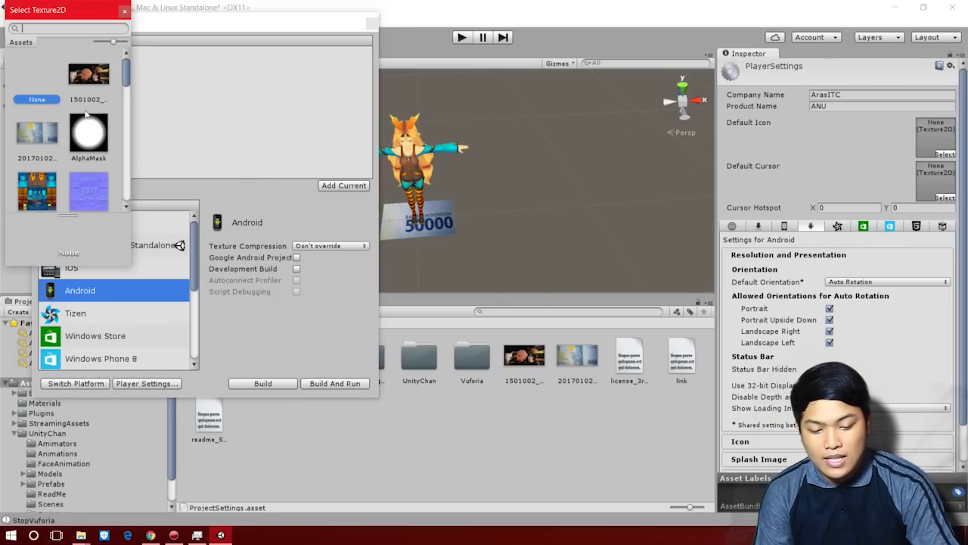
pyautogui.click(37, 135)
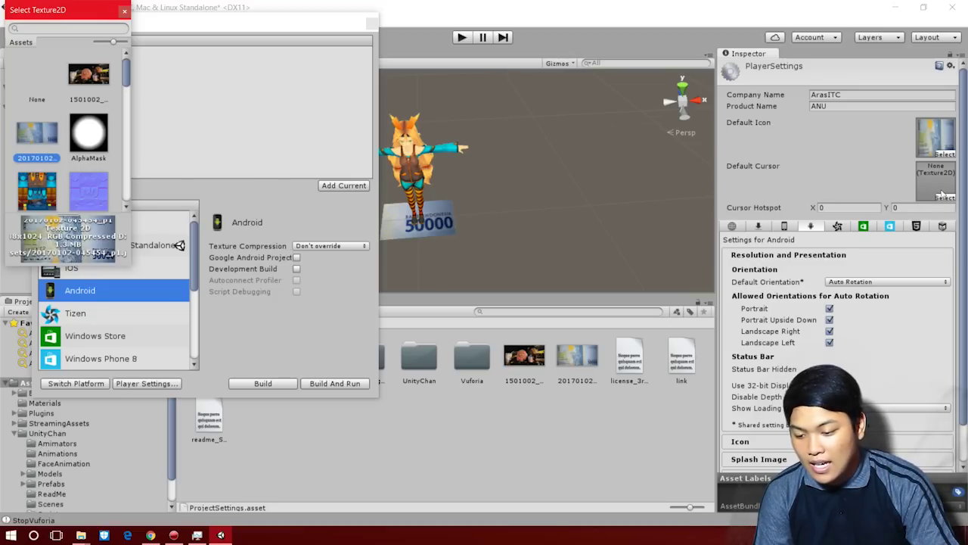
pyautogui.click(965, 153)
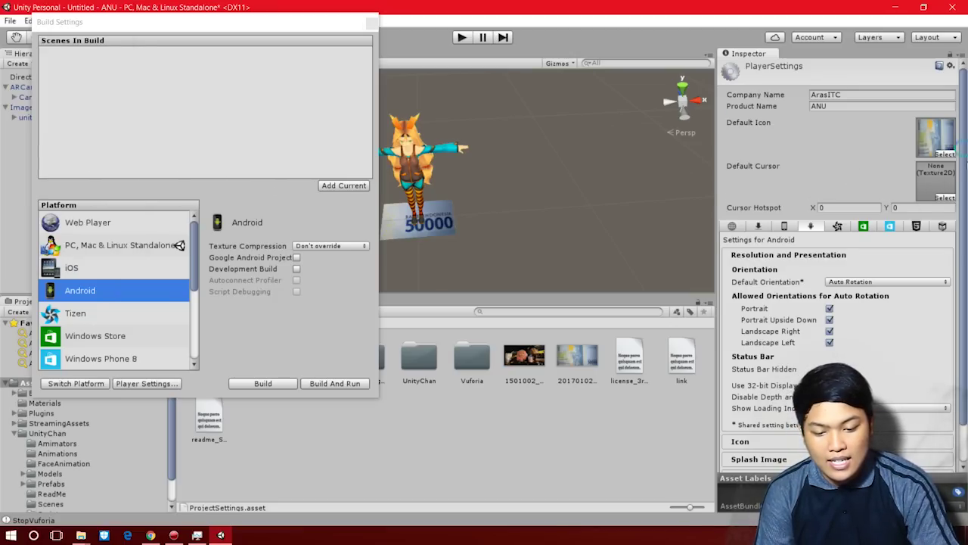
# Expand the Android Icon section and examine the icon previews down to the 36x36 size
pyautogui.scroll(-1, 966, 258)
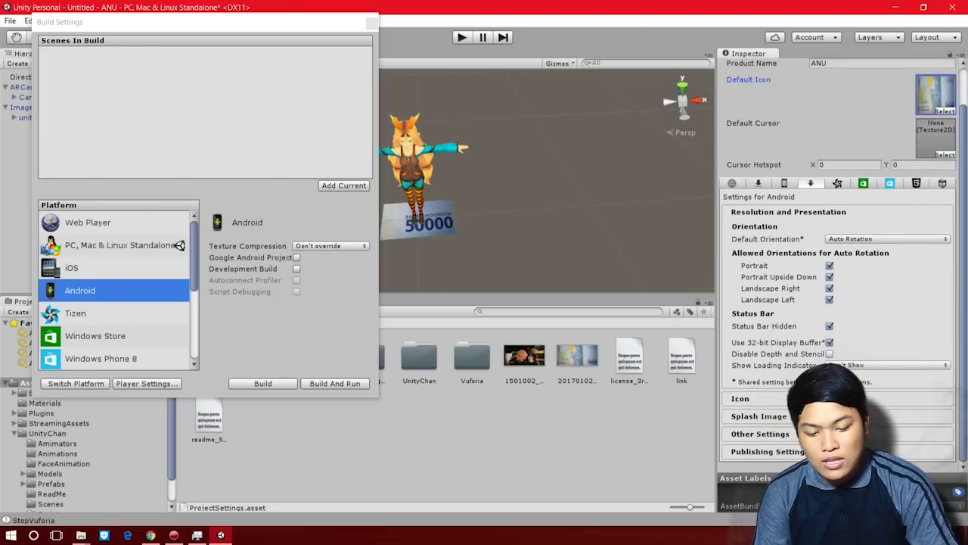
pyautogui.click(740, 398)
pyautogui.scroll(-5, 965, 406)
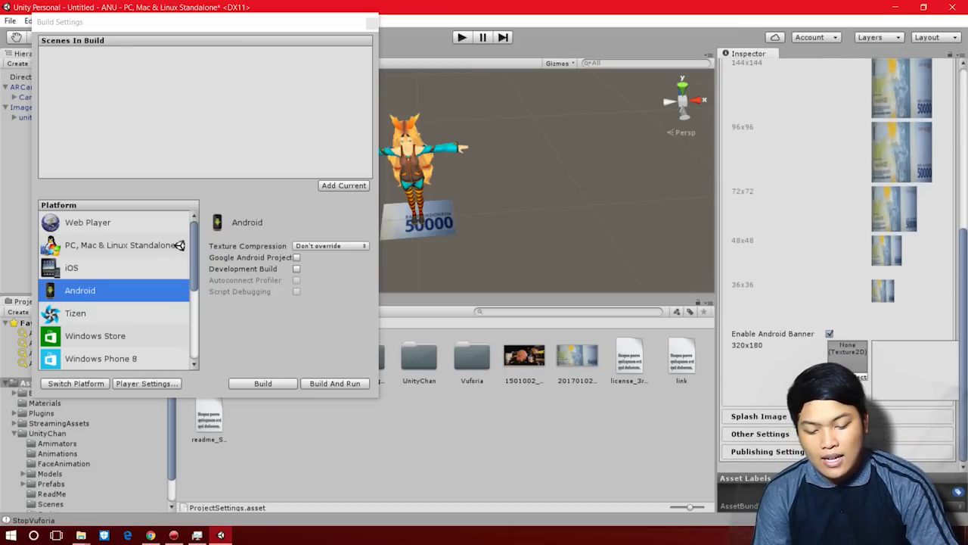
# Add the current scene to the build, saving it as anunya in the project's Assets folder
pyautogui.click(270, 384)
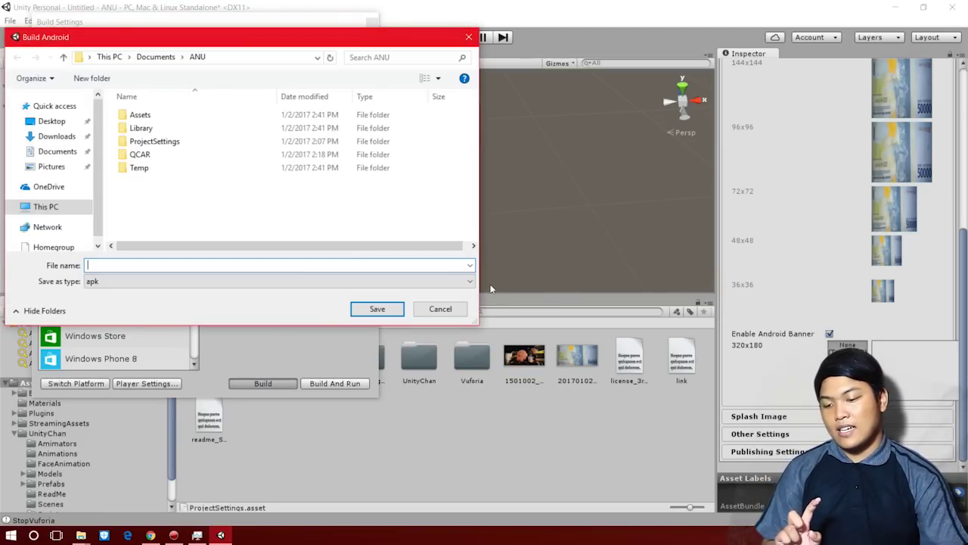
pyautogui.click(439, 311)
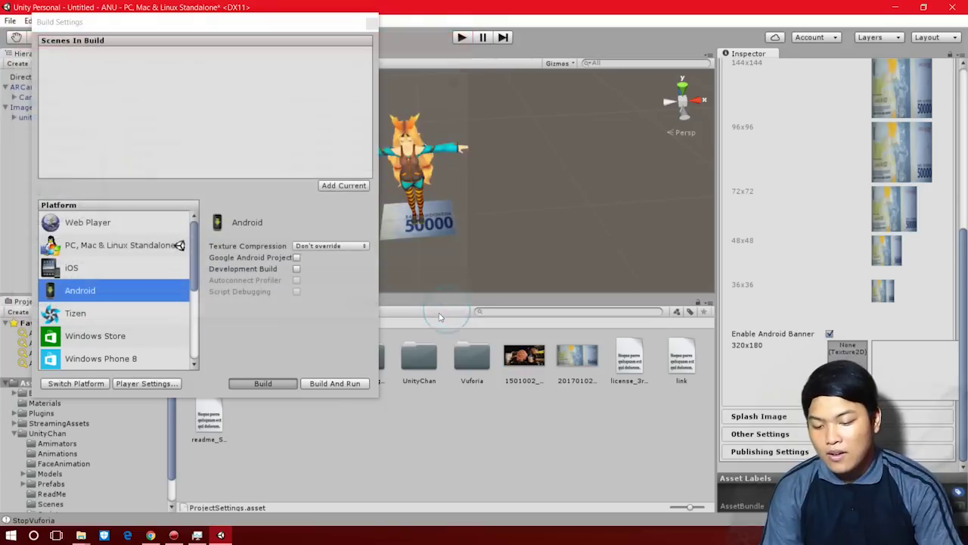
pyautogui.click(342, 189)
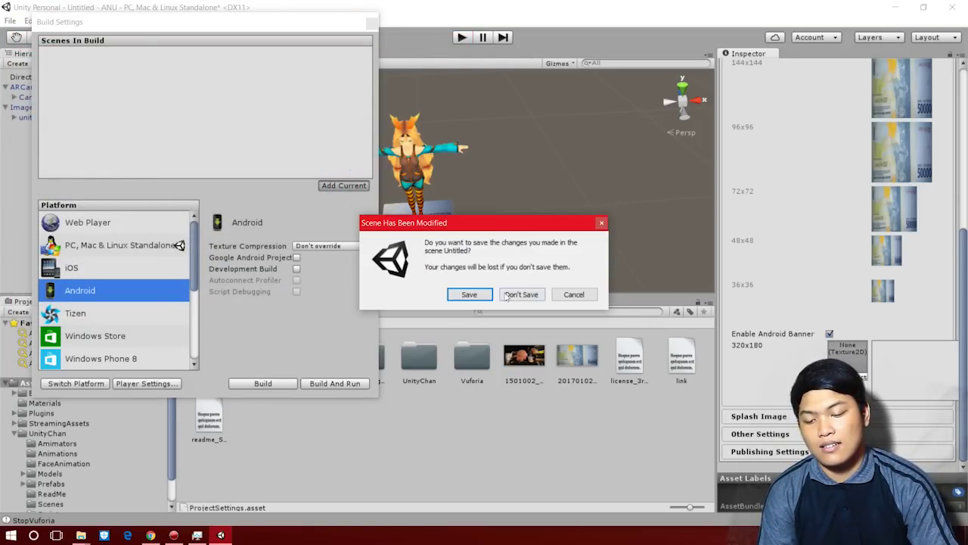
pyautogui.click(457, 294)
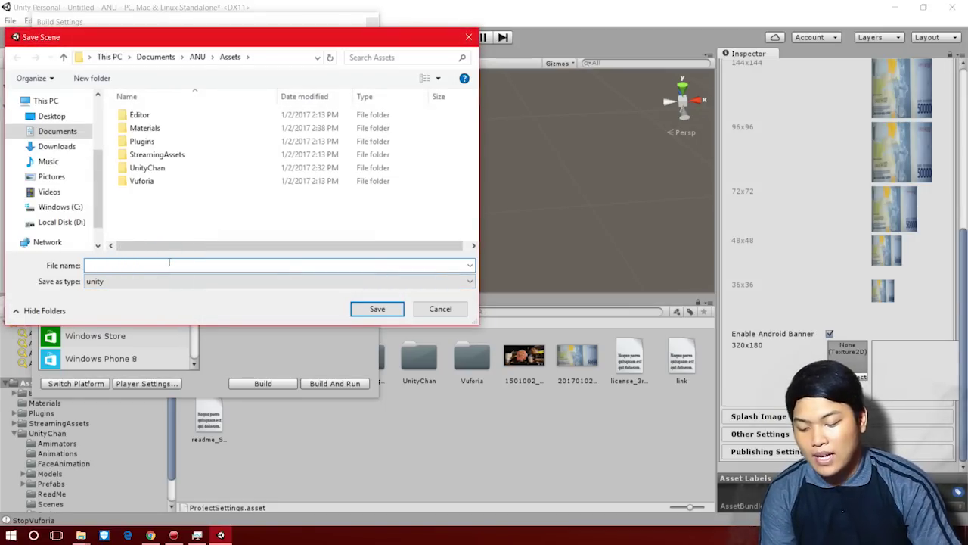
pyautogui.write('anunya')
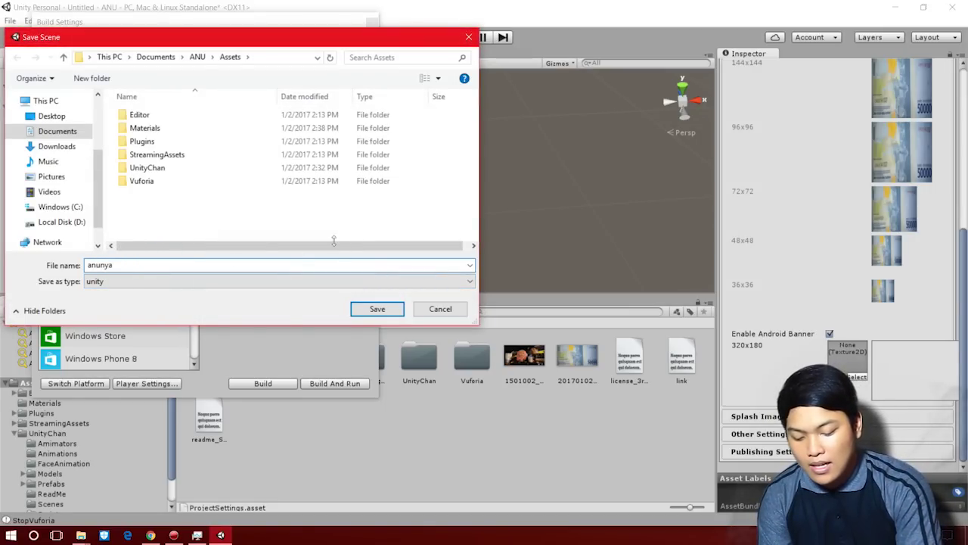
pyautogui.click(364, 308)
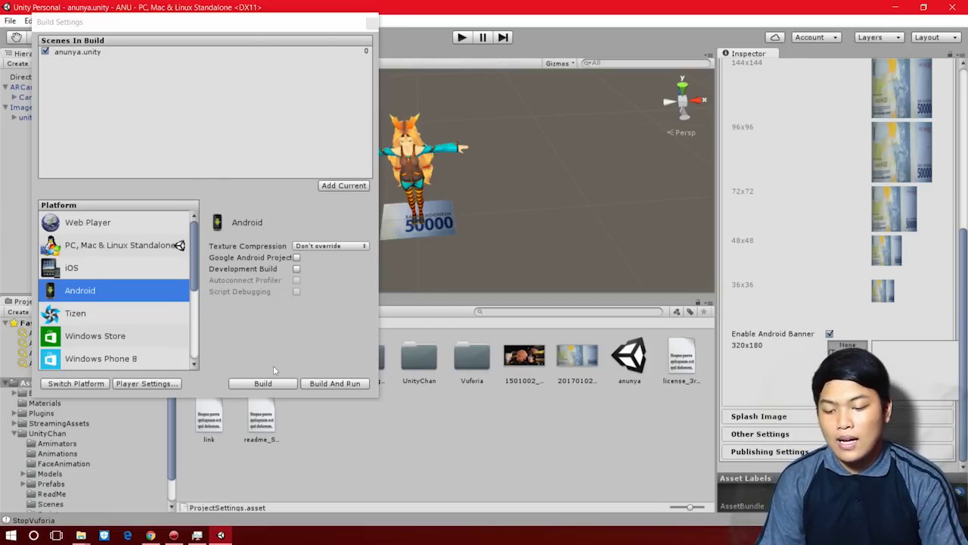
# Build the Android APK as "anunya uang" in the youtube folder on Local Disk (D:)
pyautogui.click(267, 384)
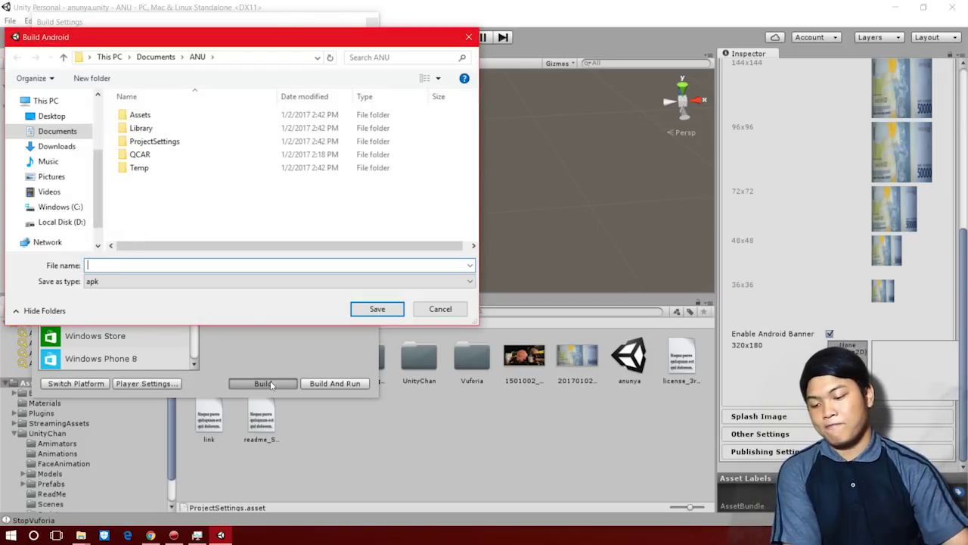
pyautogui.click(80, 222)
pyautogui.click(139, 210)
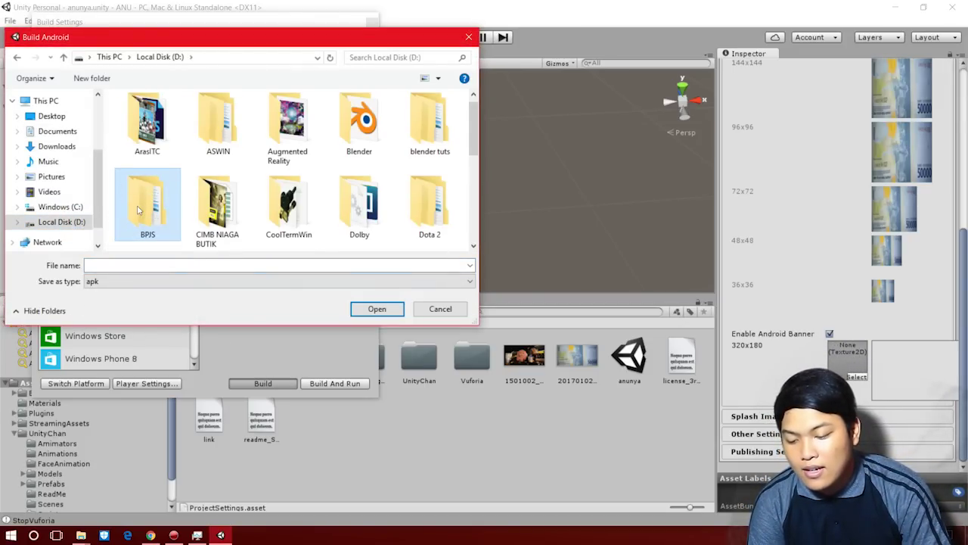
pyautogui.scroll(-5, 151, 204)
pyautogui.click(288, 204)
pyautogui.click(376, 309)
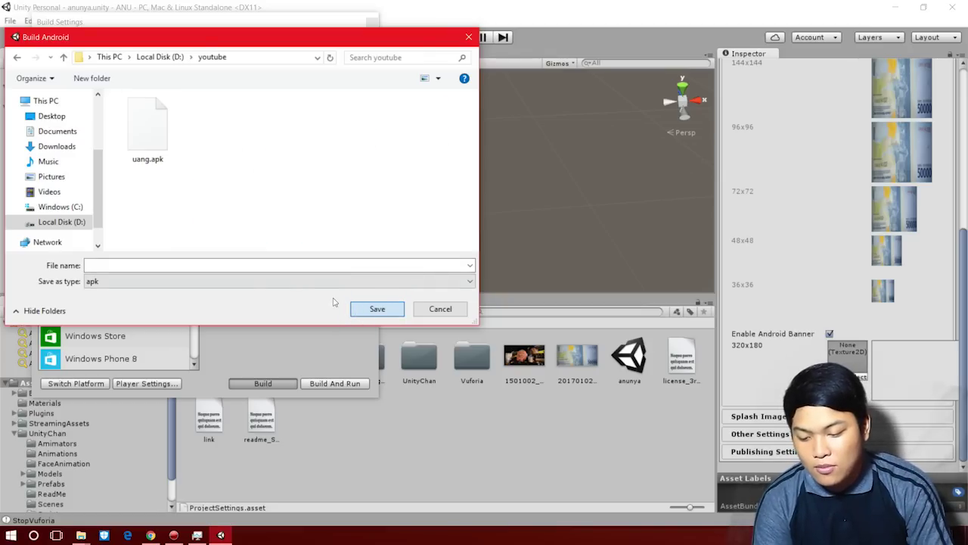
pyautogui.click(210, 262)
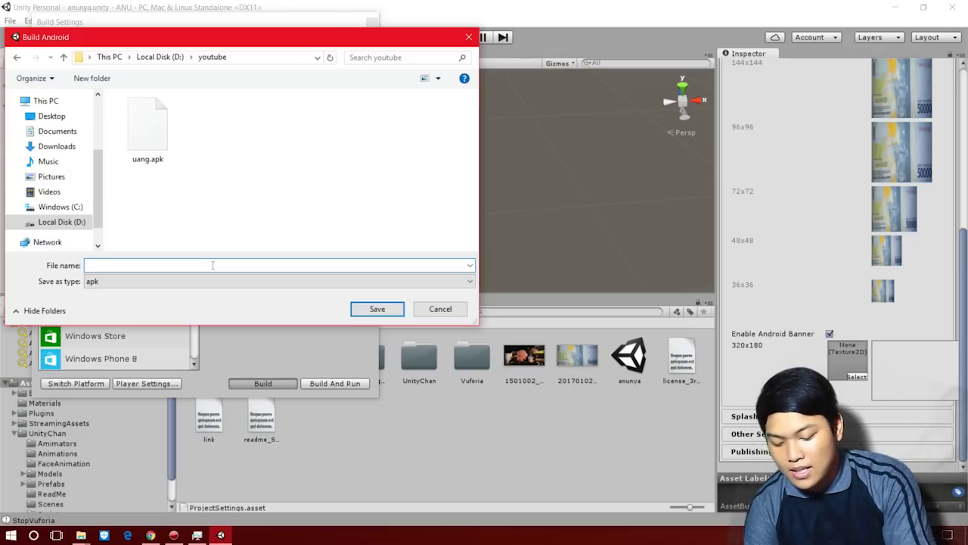
pyautogui.write('an')
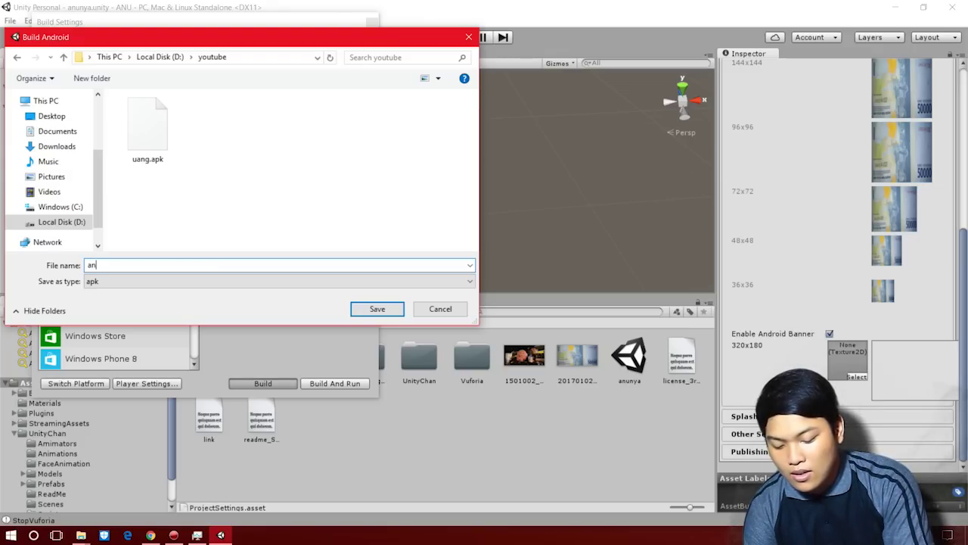
pyautogui.write('unya uang')
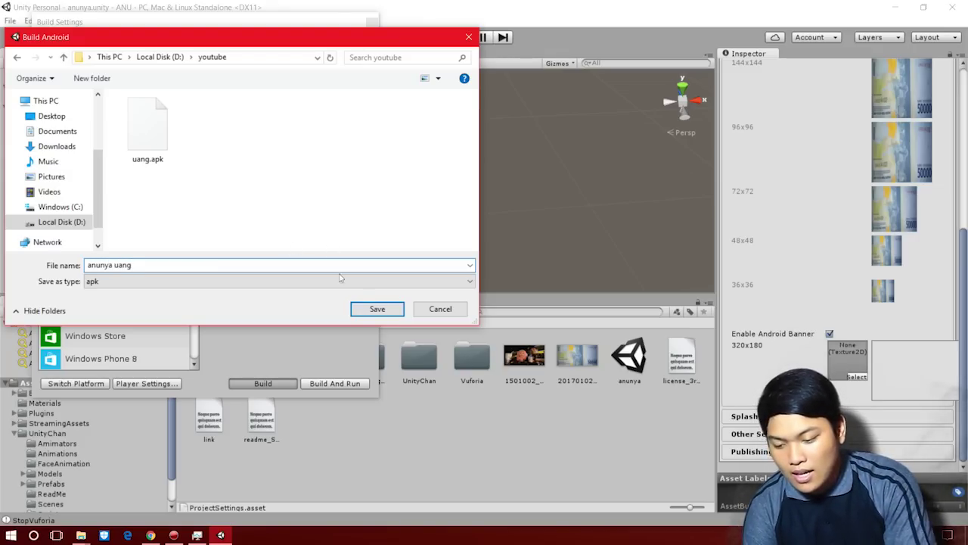
pyautogui.click(376, 310)
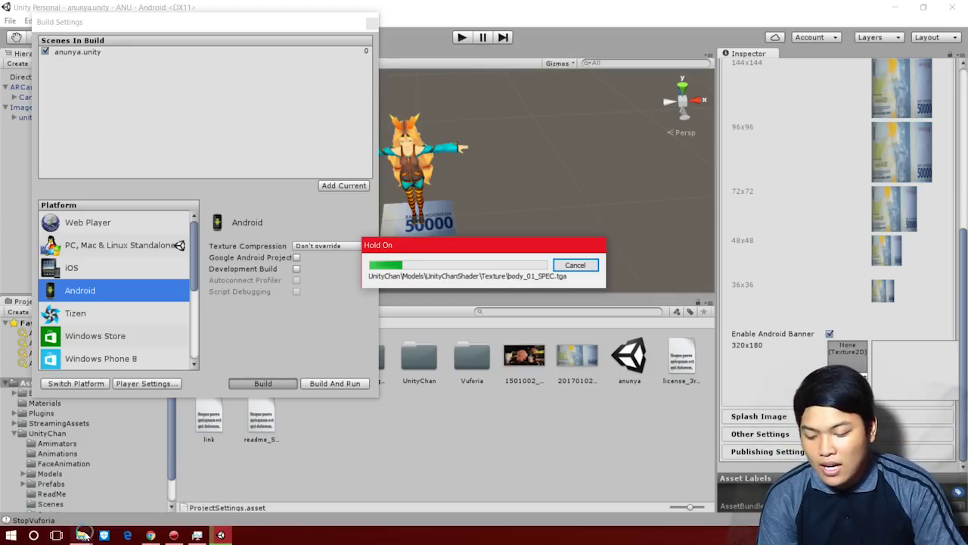
# Switch to File Explorer and look through the Program Files folder on Windows (C:) for the Java installation
pyautogui.moveTo(84, 534)
pyautogui.click(67, 488)
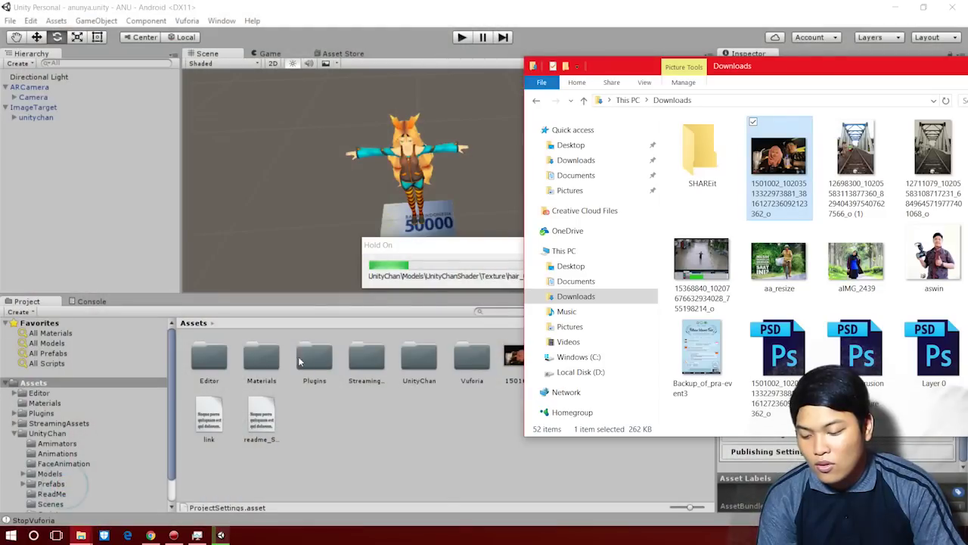
pyautogui.moveTo(708, 71); pyautogui.dragTo(500, 73)
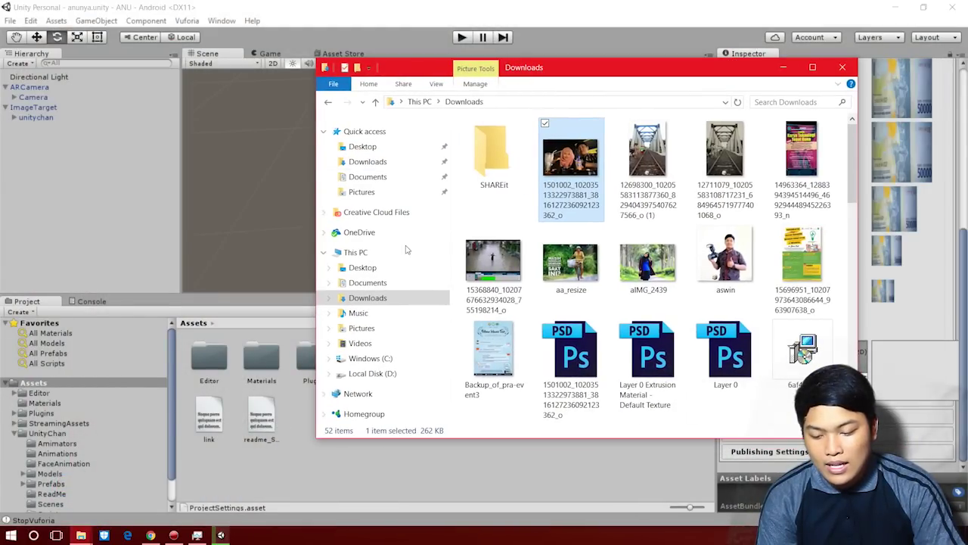
pyautogui.click(370, 358)
pyautogui.doubleClick(540, 227)
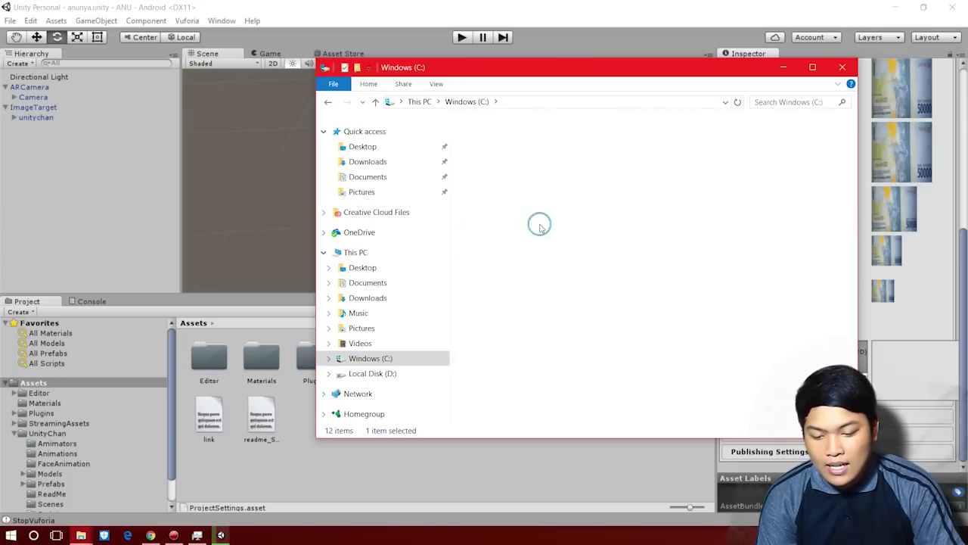
pyautogui.click(540, 225)
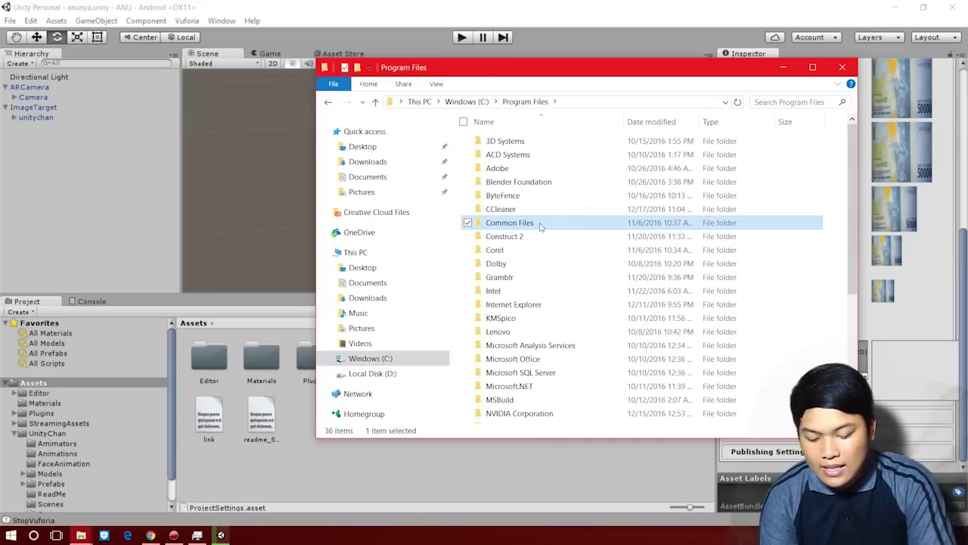
pyautogui.press('c')
pyautogui.press('i')
pyautogui.press('m')
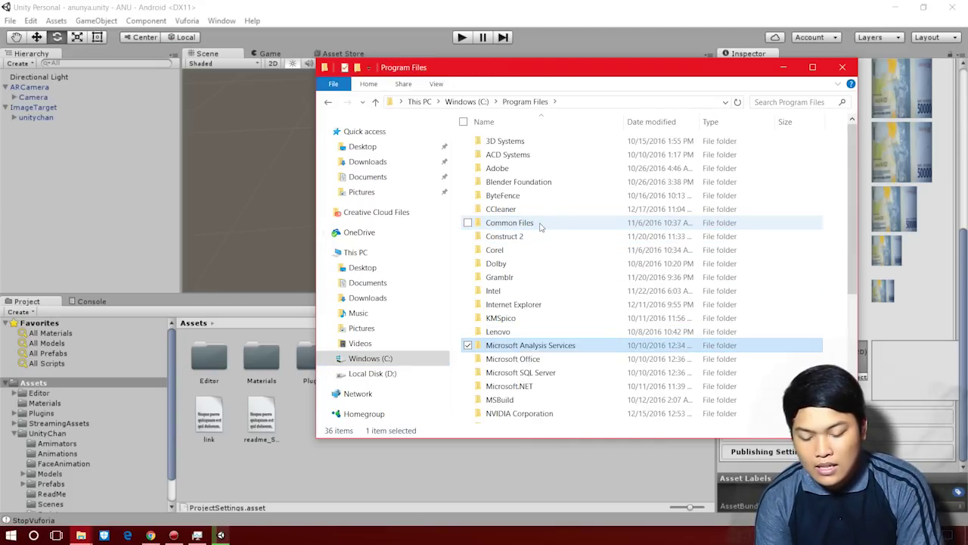
pyautogui.press('n')
pyautogui.press('Down')
pyautogui.press('Down')
pyautogui.press('Down')
pyautogui.press('Down')
pyautogui.press('Down')
pyautogui.press('Down')
pyautogui.press('Down')
pyautogui.press('Down')
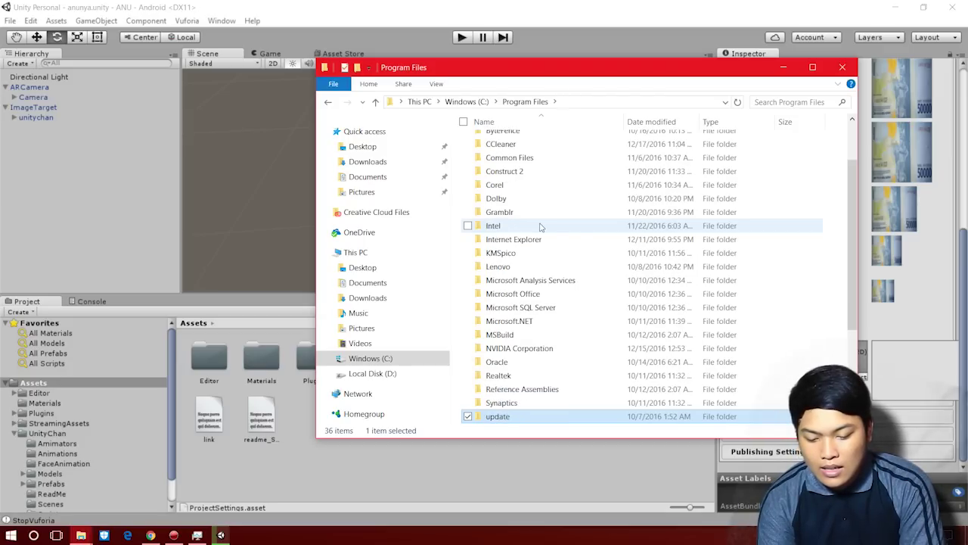
pyautogui.press('Down')
pyautogui.press('Down')
pyautogui.press('Down')
pyautogui.press('Down')
pyautogui.press('Down')
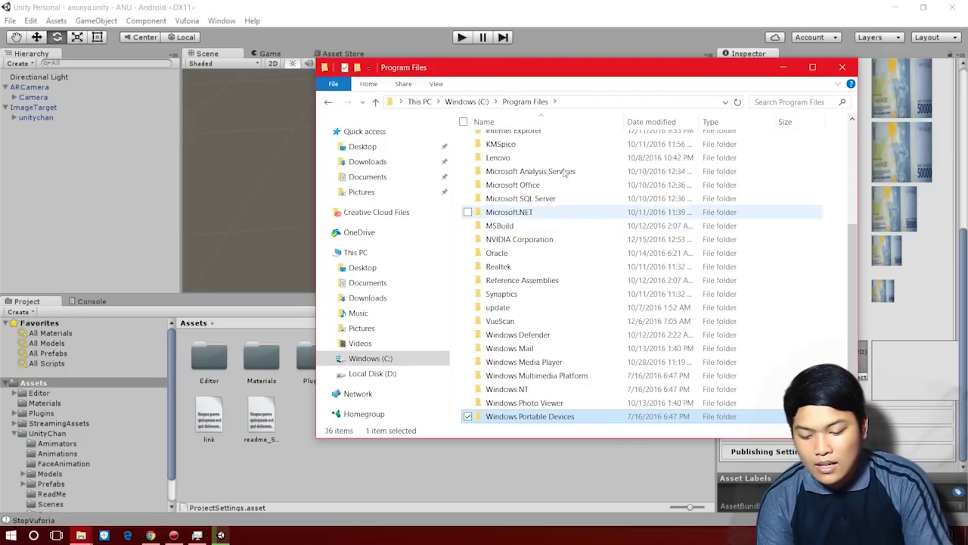
# Open the Java folder in Program Files (x86) on Windows (C:) and select the jdk1.7.0_67 folder
pyautogui.click(467, 101)
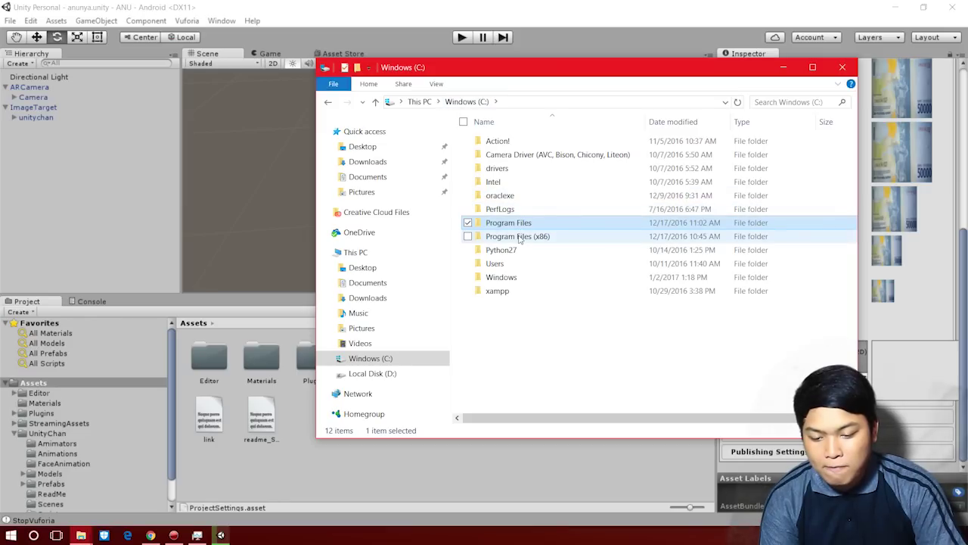
pyautogui.doubleClick(519, 240)
pyautogui.doubleClick(519, 239)
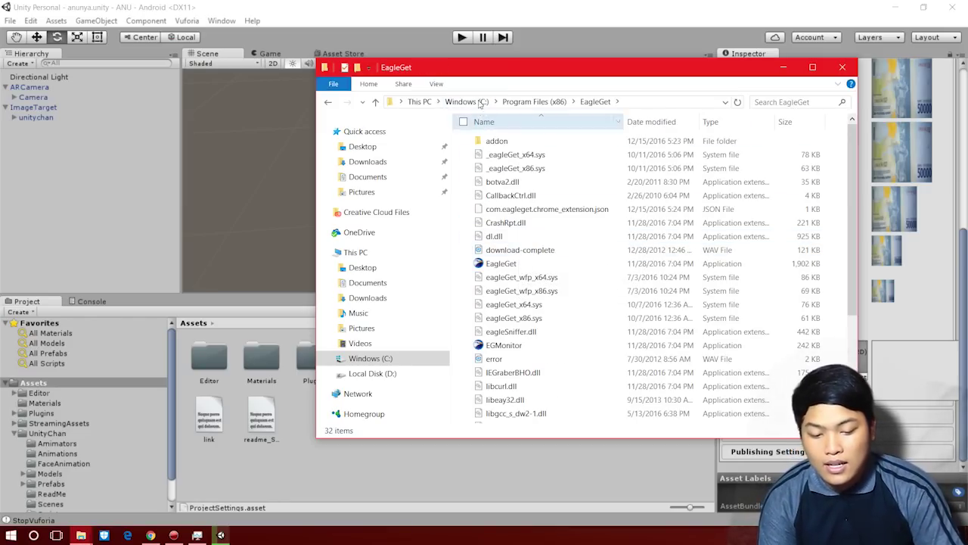
pyautogui.click(544, 102)
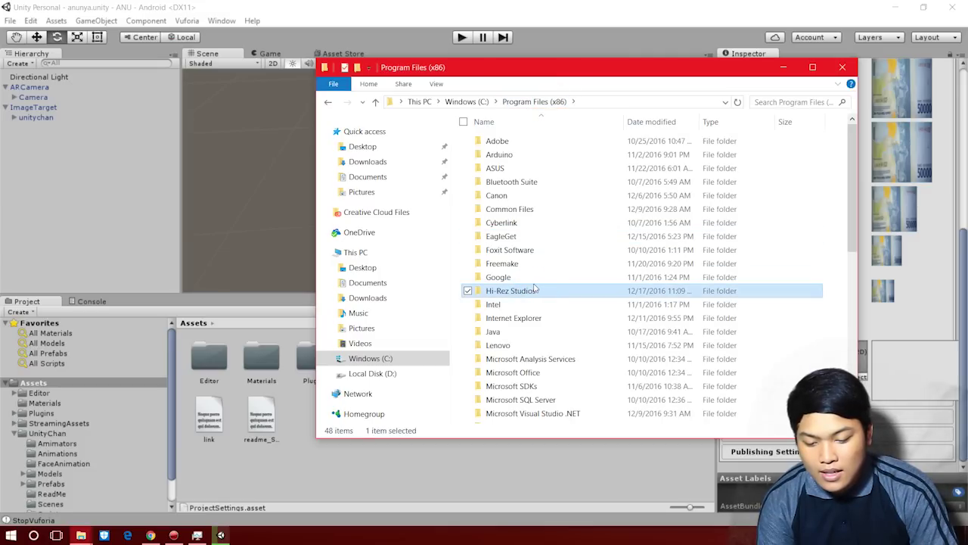
pyautogui.press('j')
pyautogui.press('Return')
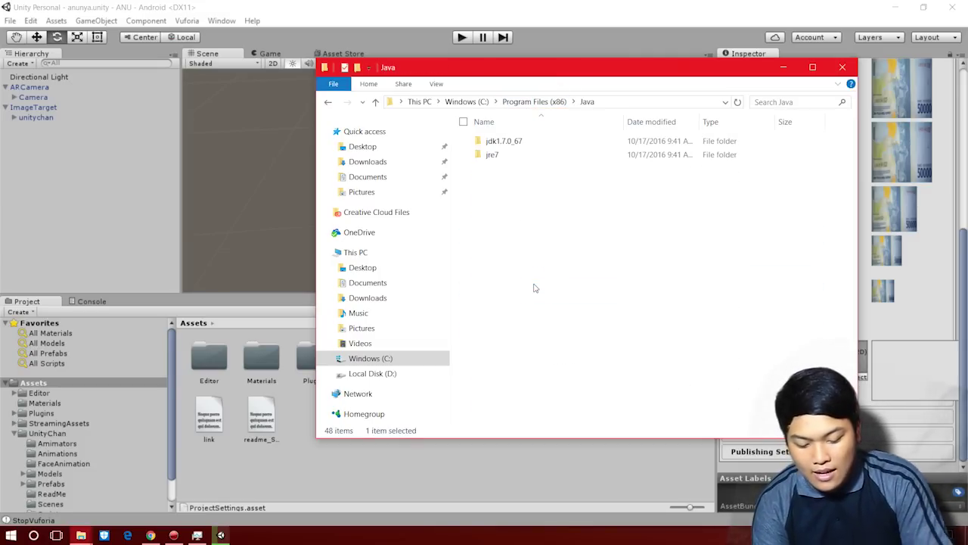
pyautogui.click(512, 144)
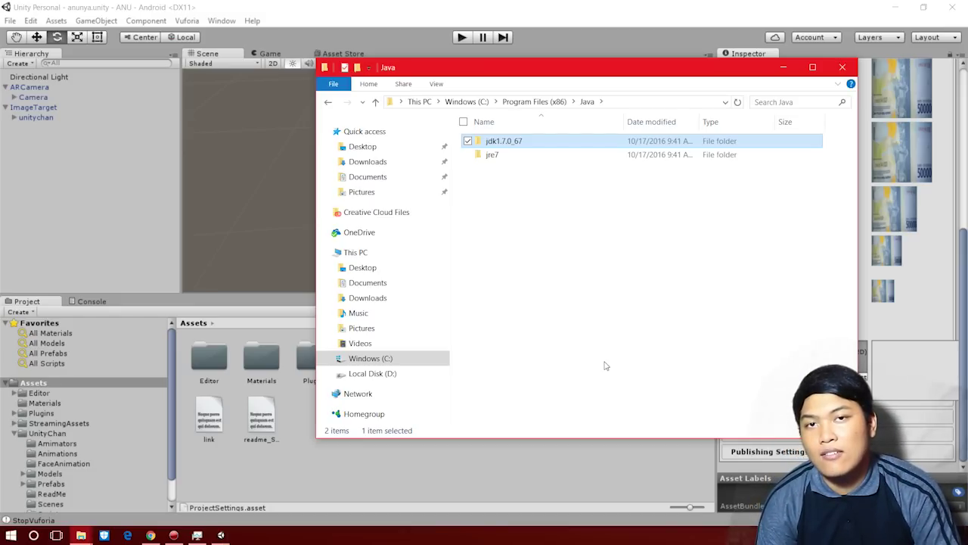
# Check Unity's build window, then reopen the youtube folder on Local Disk (D:) in File Explorer to look for the built APK
pyautogui.click(221, 535)
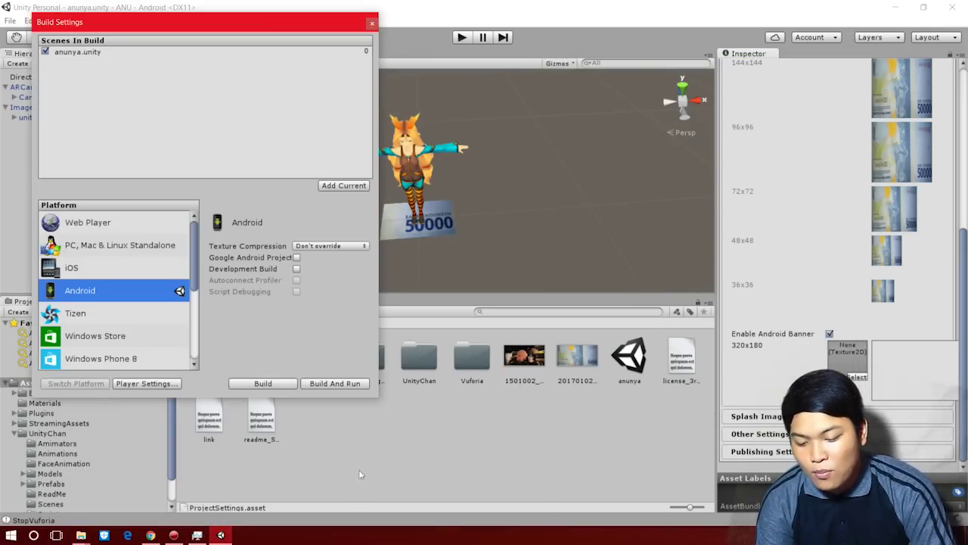
pyautogui.click(81, 535)
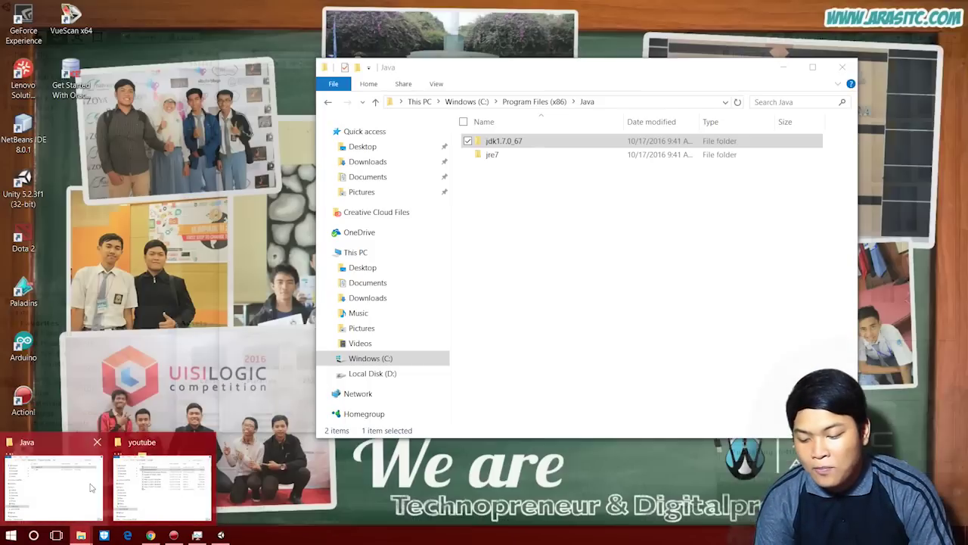
pyautogui.click(83, 491)
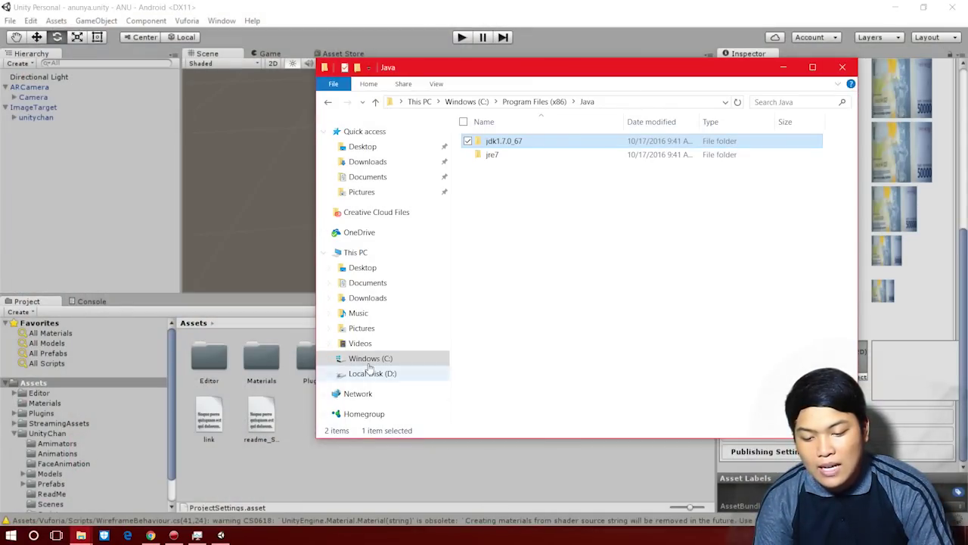
pyautogui.moveTo(81, 535)
pyautogui.click(163, 488)
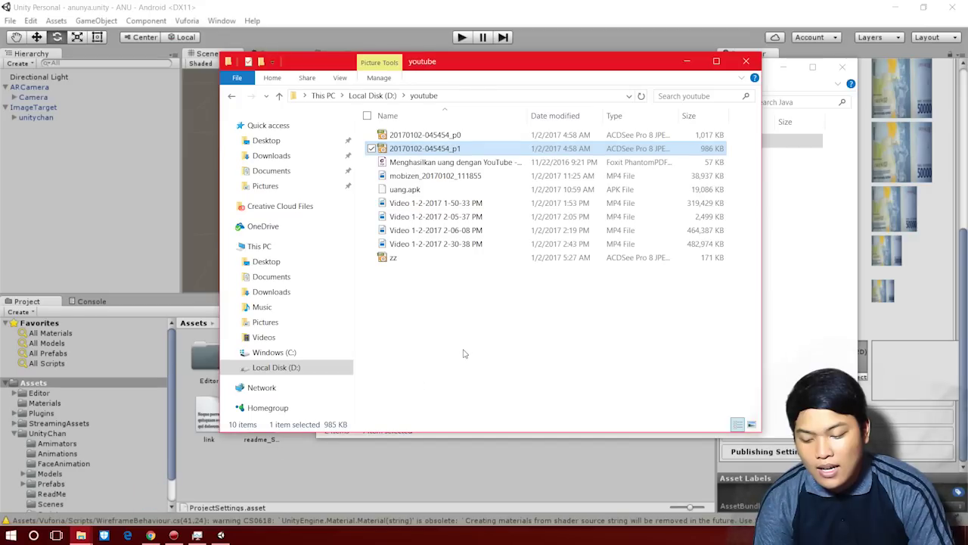
pyautogui.click(279, 369)
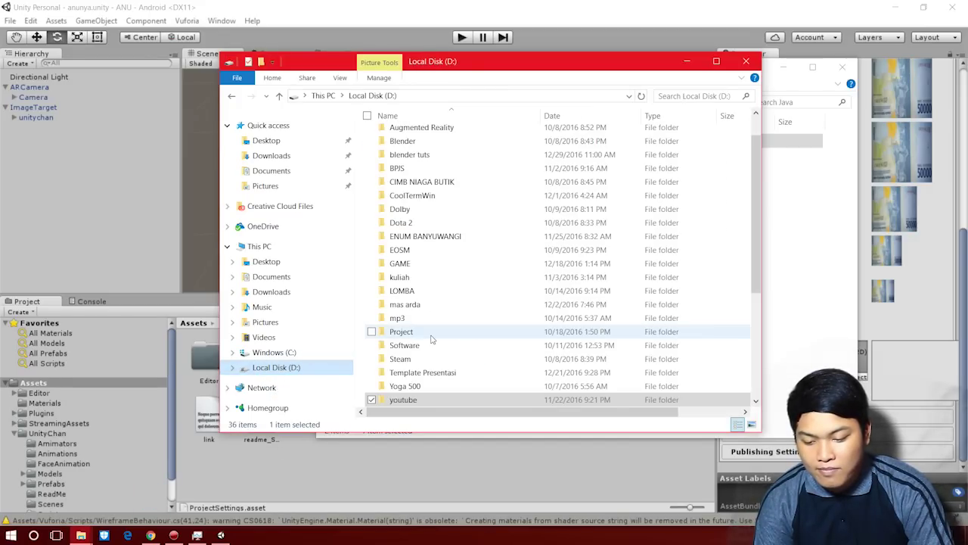
pyautogui.doubleClick(414, 400)
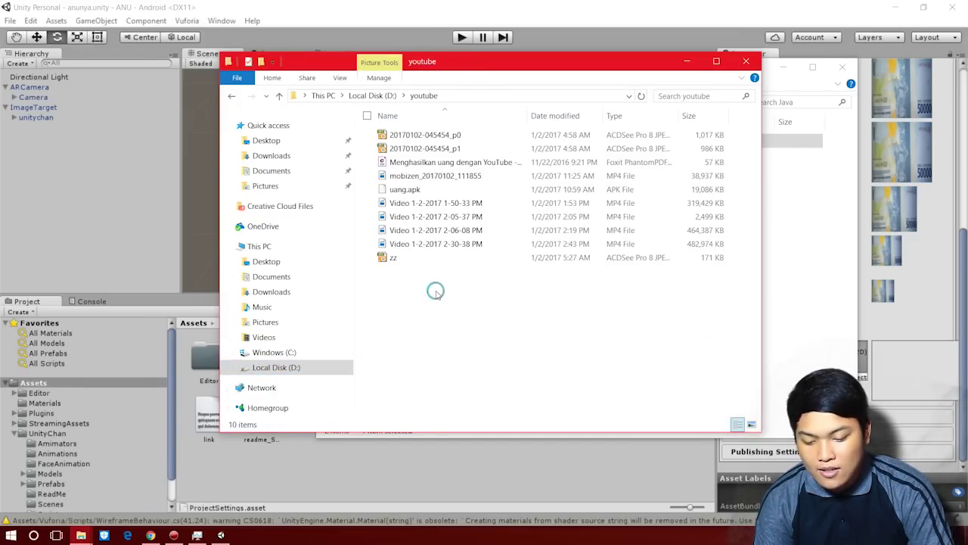